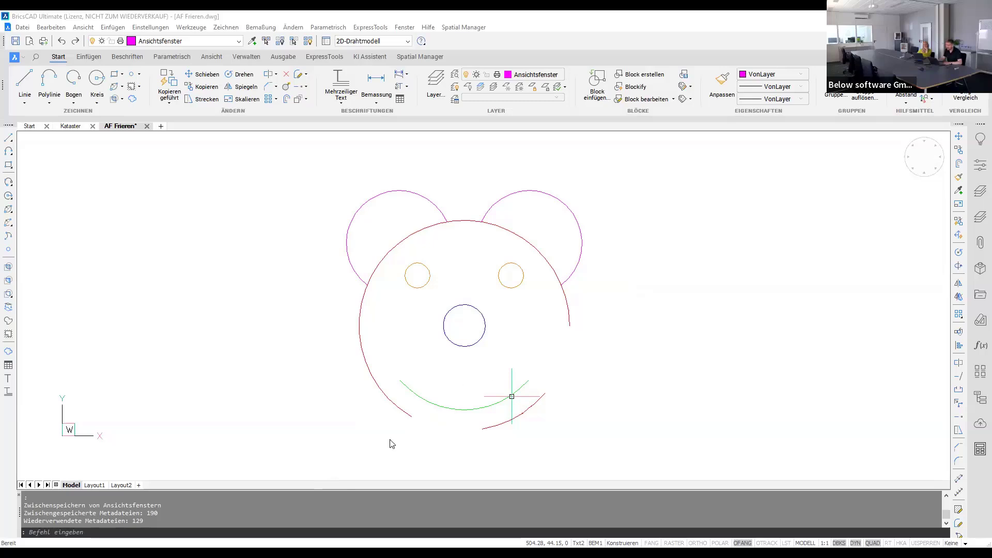
Switch to Layout1, activate the upper-left bear viewport, and show its layer list.
click(95, 485)
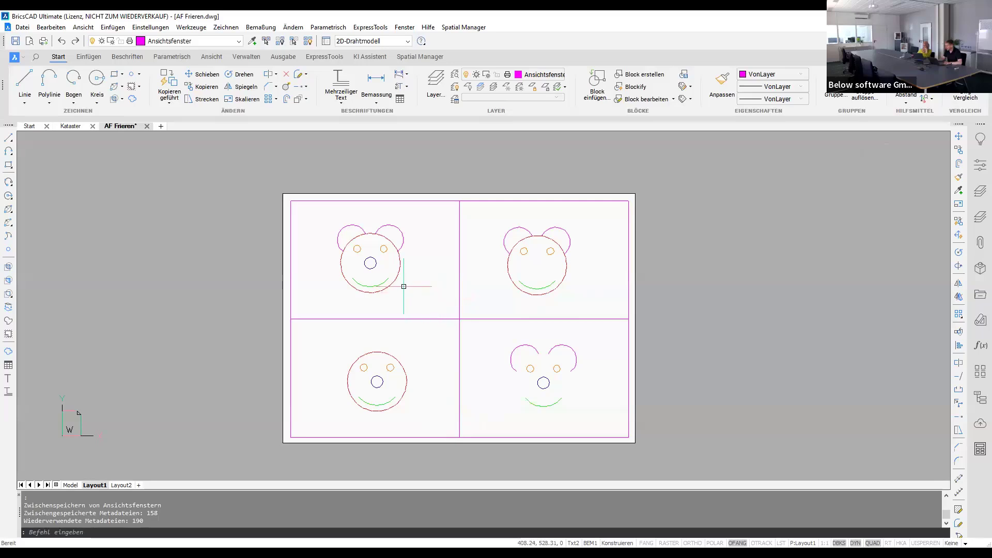
key(ctrl)
key(ctrl)
key(ctrl)
double_click(420, 289)
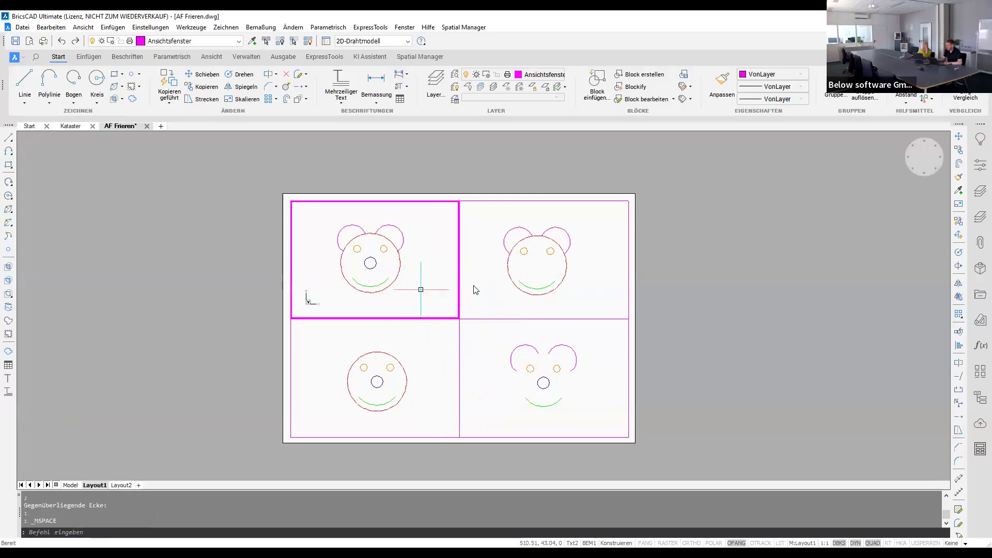
click(979, 215)
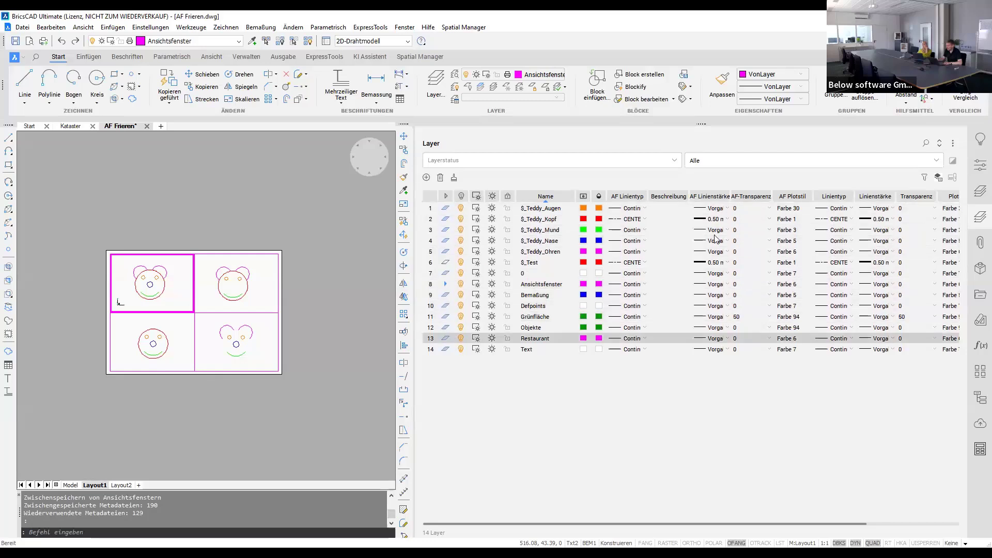
Close the layer list, check the toolbar layer dropdown, and leave the viewport for paper space.
click(978, 222)
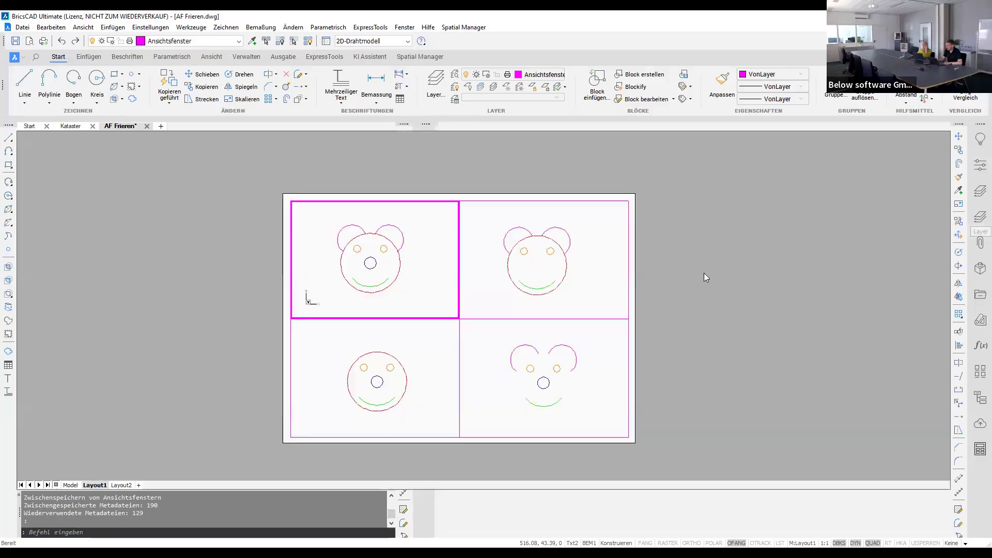
click(194, 41)
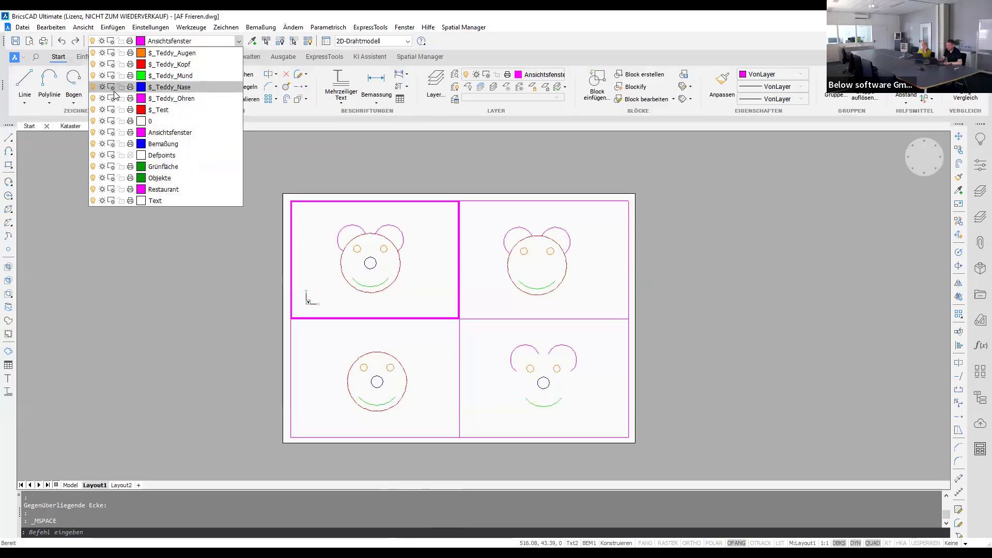
key(ctrl)
key(ctrl)
key(ctrl)
double_click(716, 378)
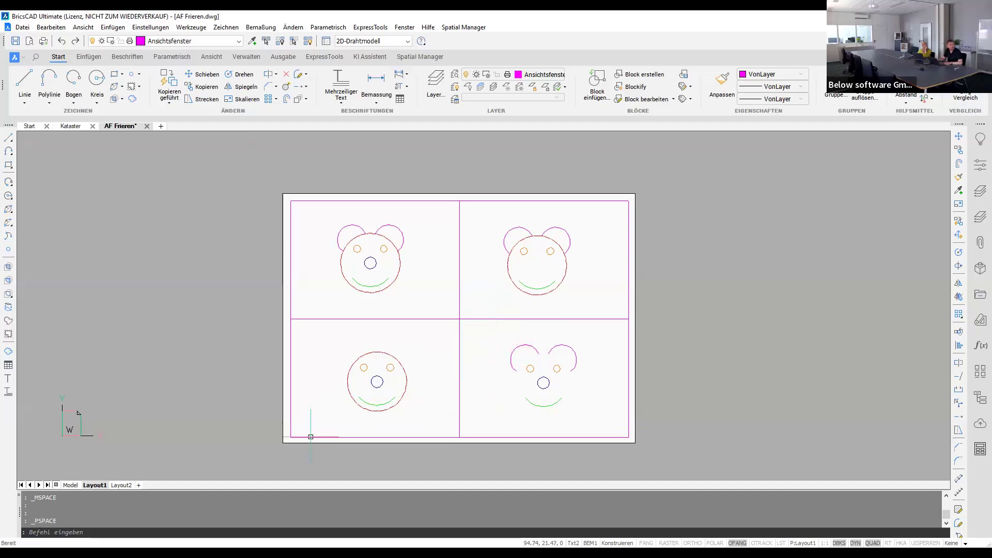
click(71, 485)
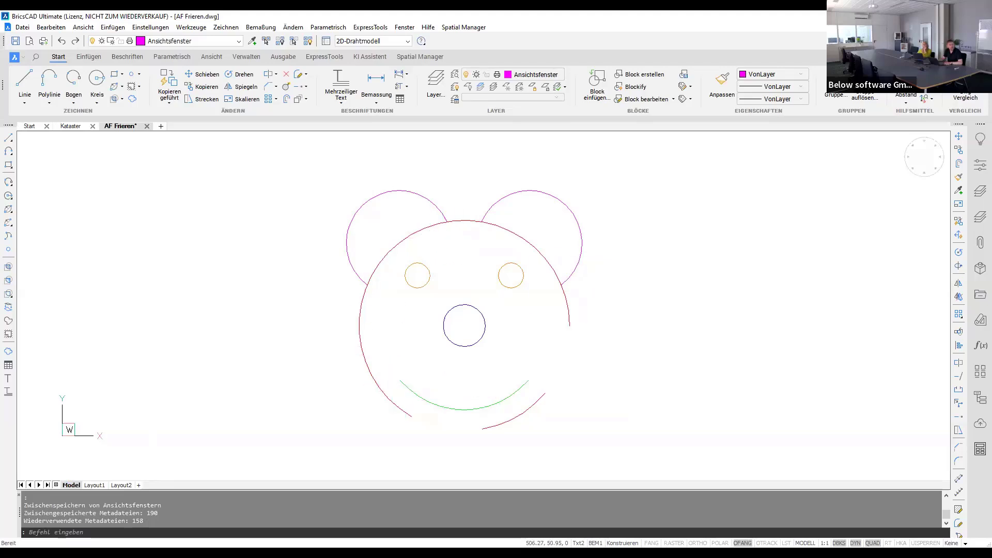
click(95, 486)
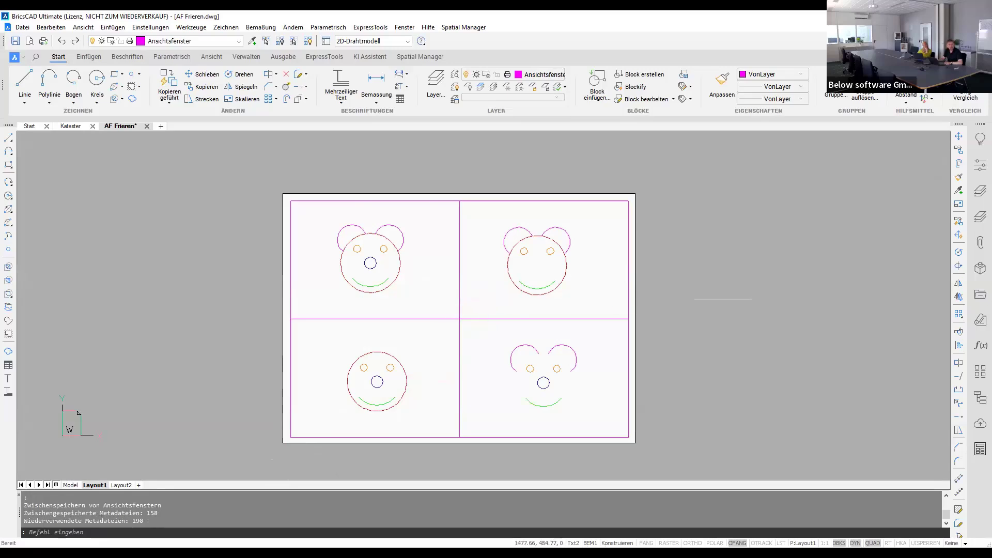
Reopen the layer list and review which per-viewport override columns are displayed.
click(979, 220)
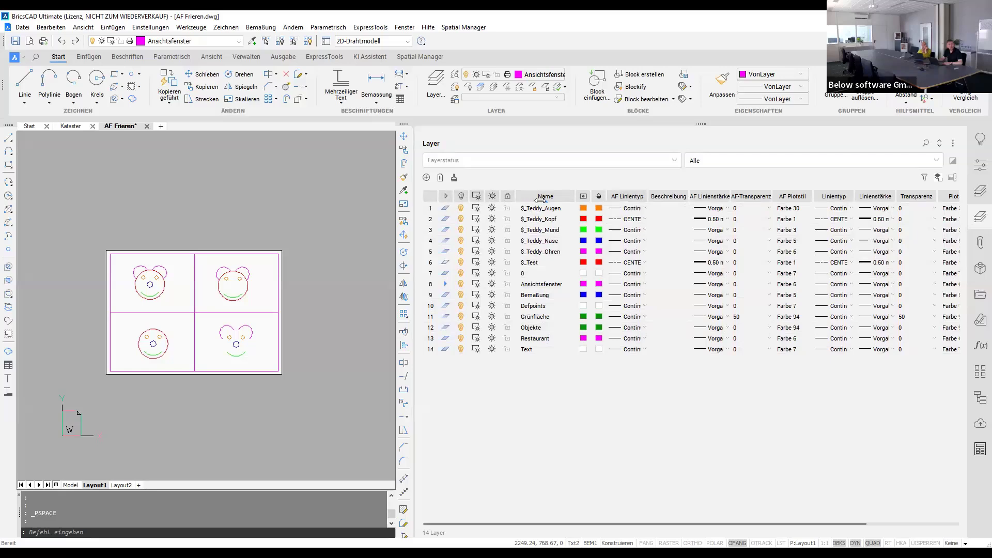
right_click(659, 199)
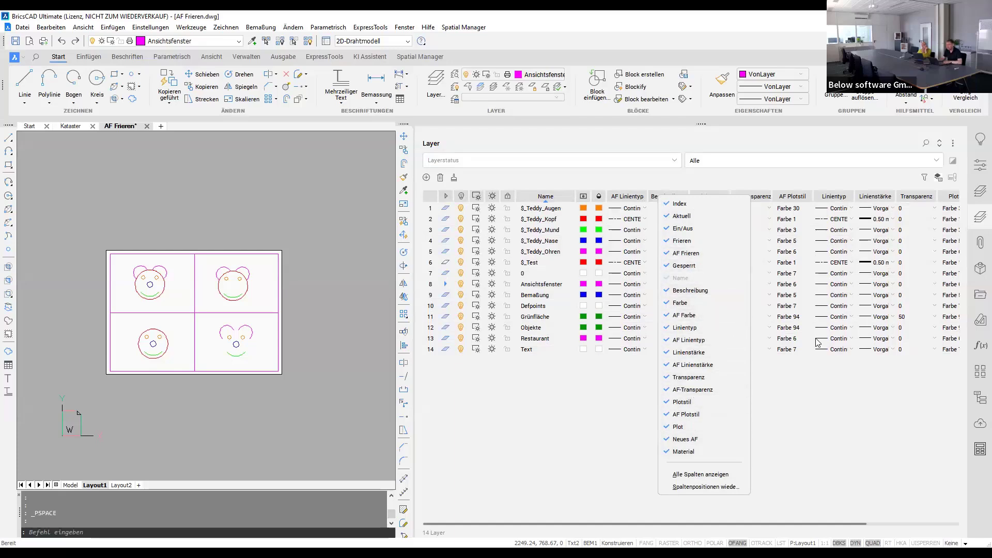
click(860, 343)
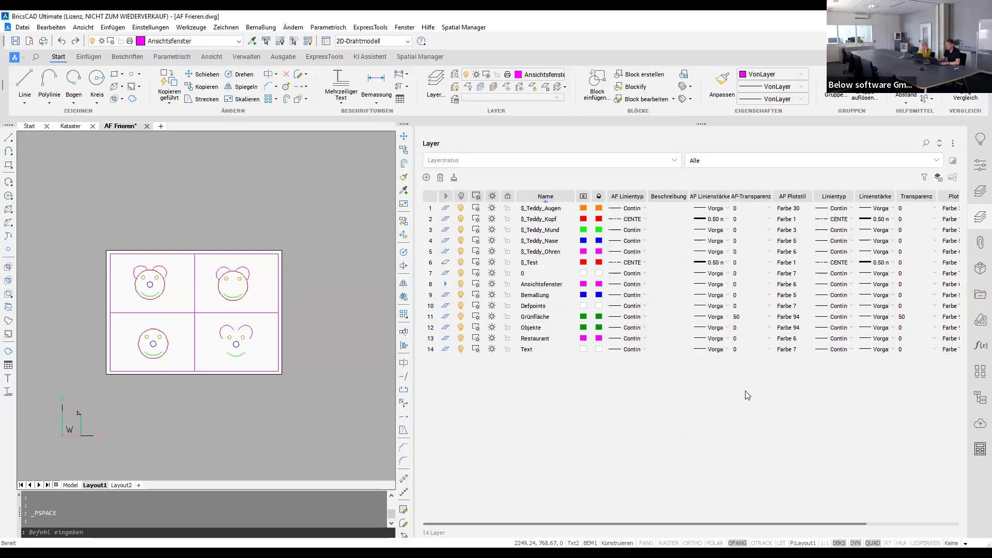
mouse_move(718, 524)
mouse_down()
mouse_move(851, 523)
mouse_move(710, 510)
mouse_up()
VP-freeze $_Teddy_Nase in the top-right and $_Teddy_Kopf in the bottom-right viewport, leaving $_Teddy_Ohren unchanged.
double_click(265, 298)
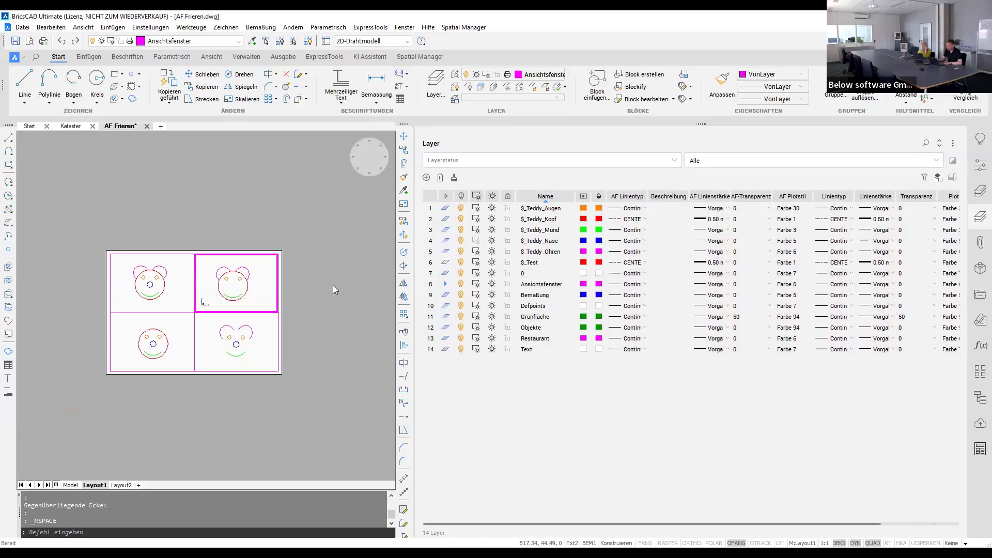
click(477, 242)
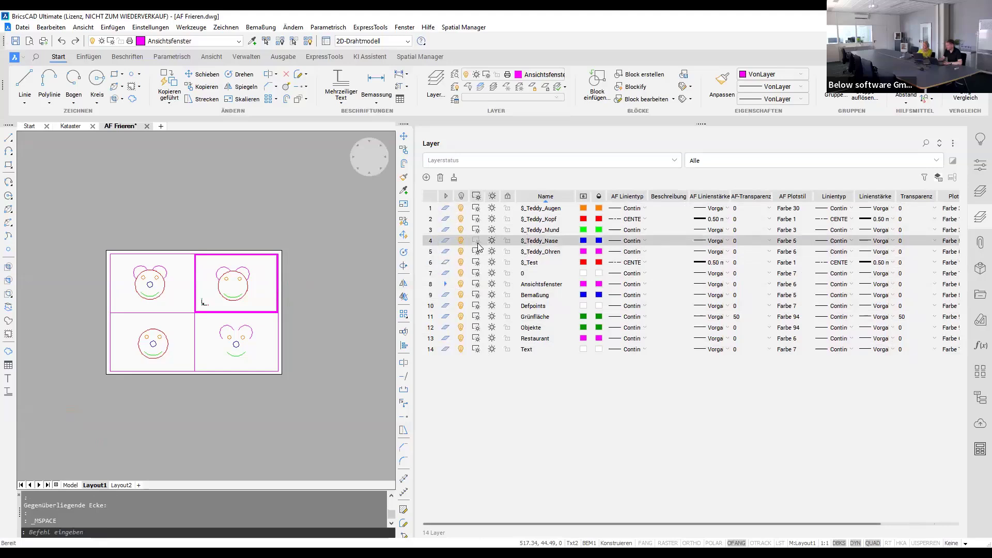
click(261, 350)
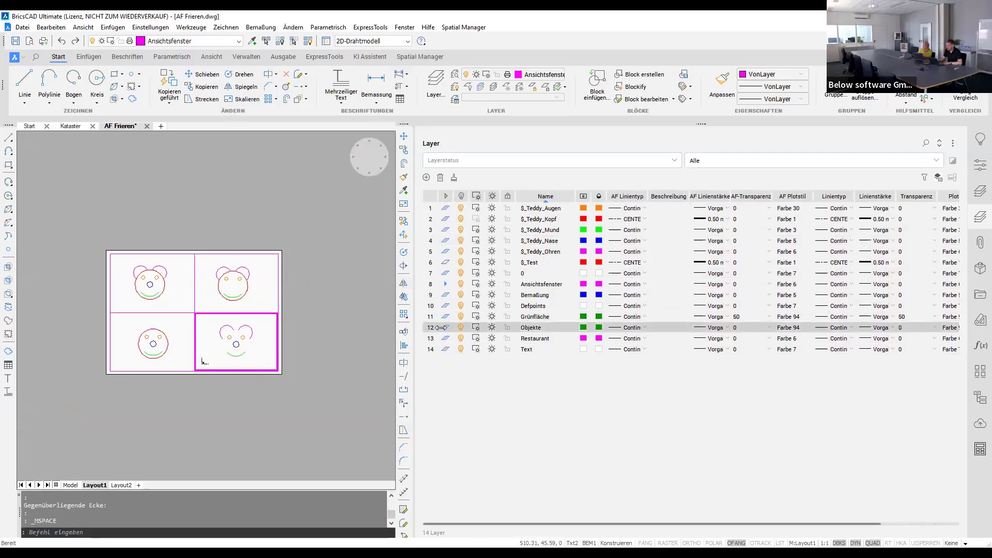
click(476, 222)
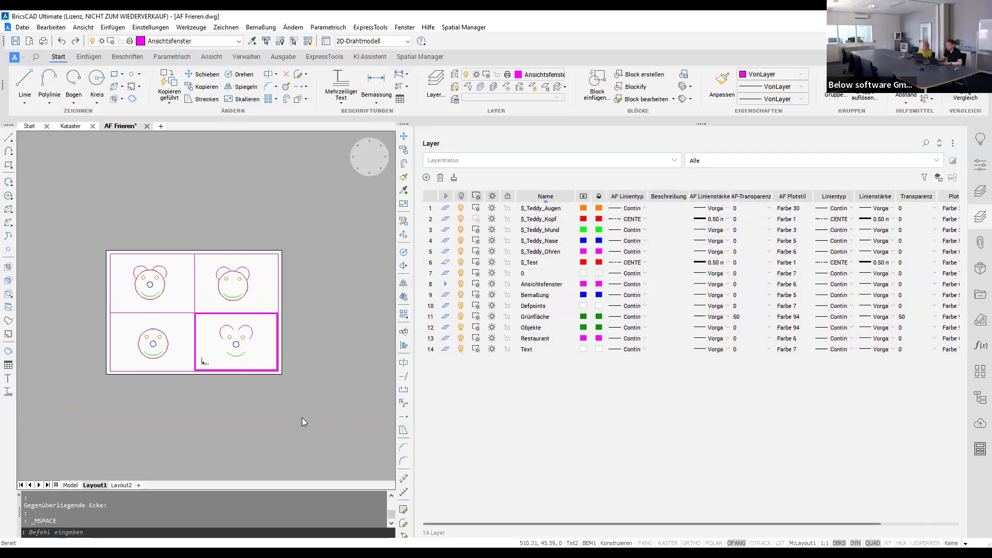
click(185, 363)
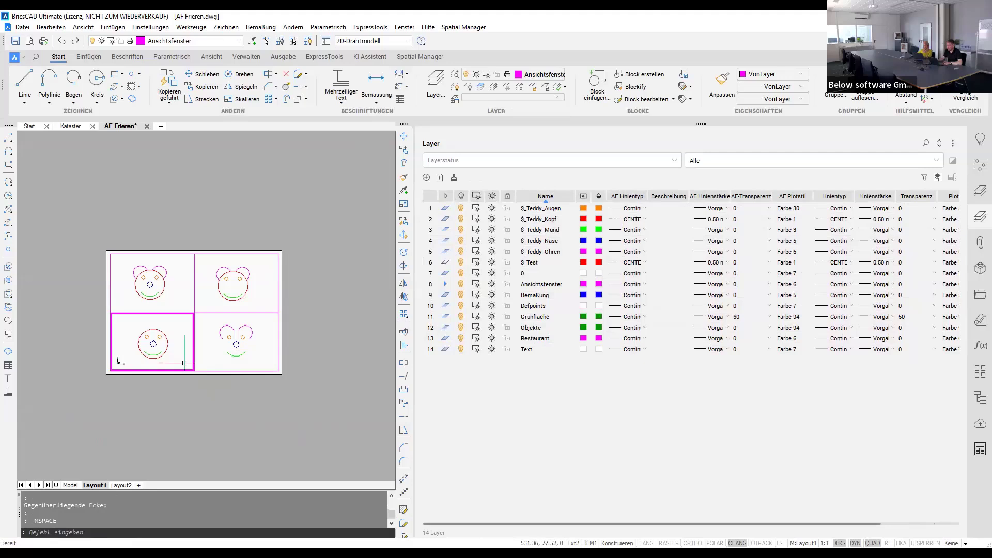
click(476, 252)
click(476, 252)
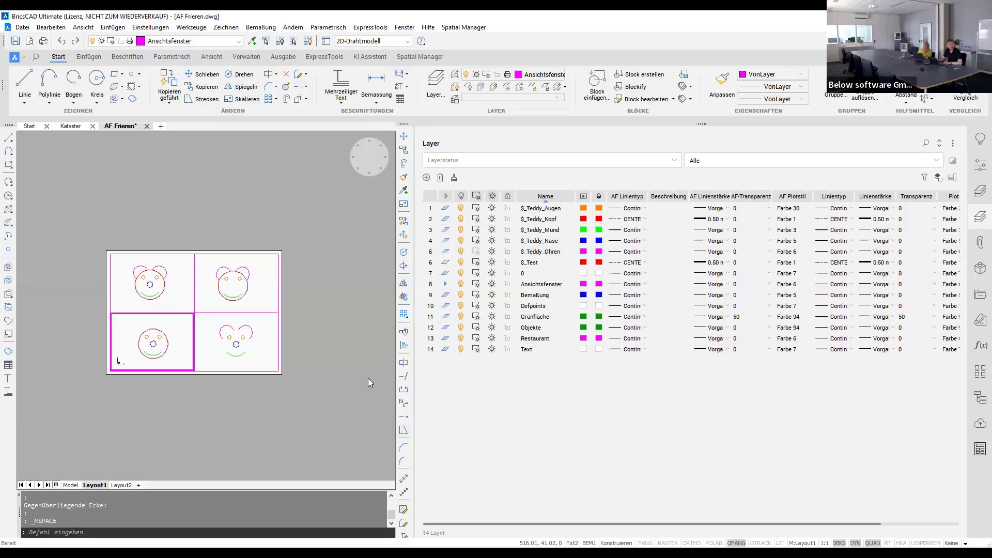
double_click(211, 408)
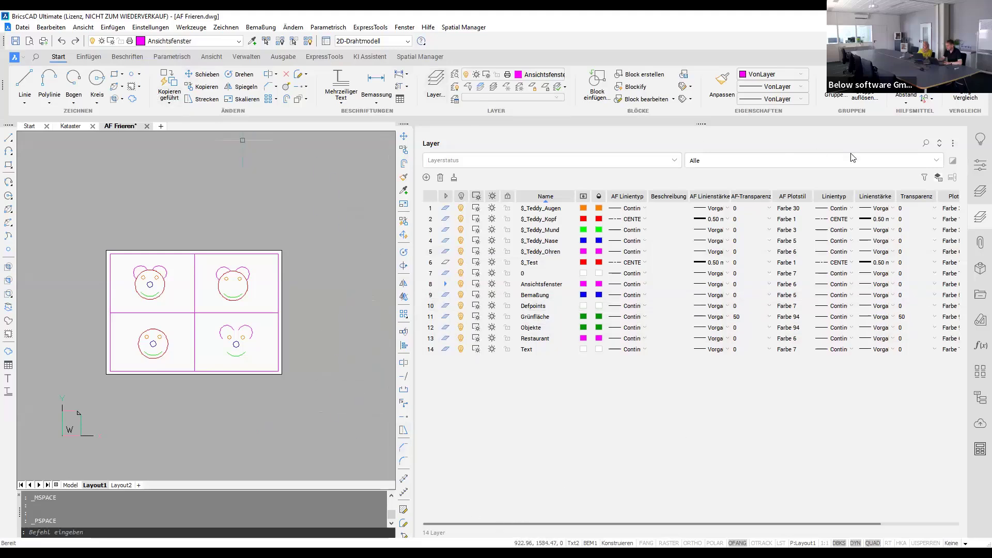
click(979, 215)
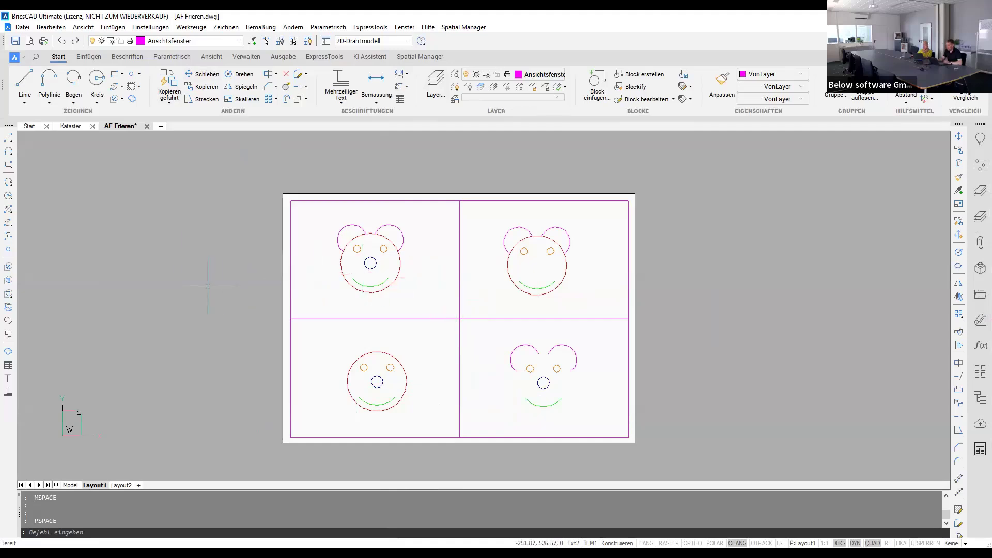
In Kataster.dwg, zoom in and select the orange building hatch left of the road.
click(67, 129)
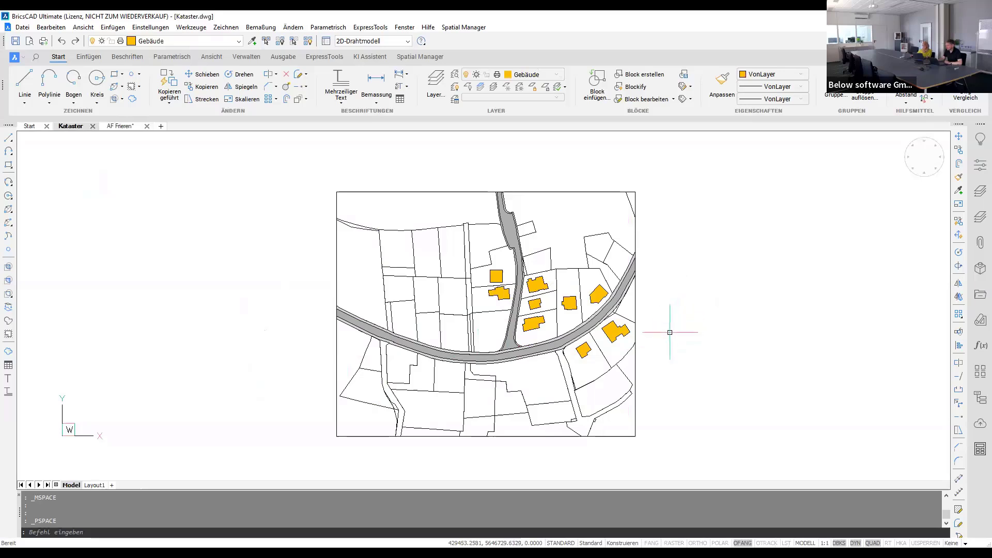
scroll(689, 359, up, 1)
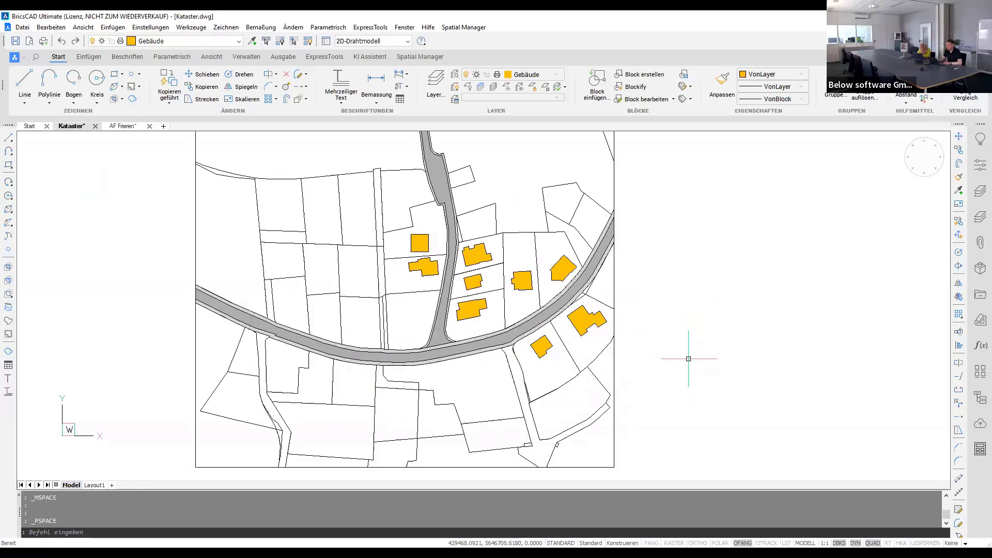
scroll(630, 359, down, 1)
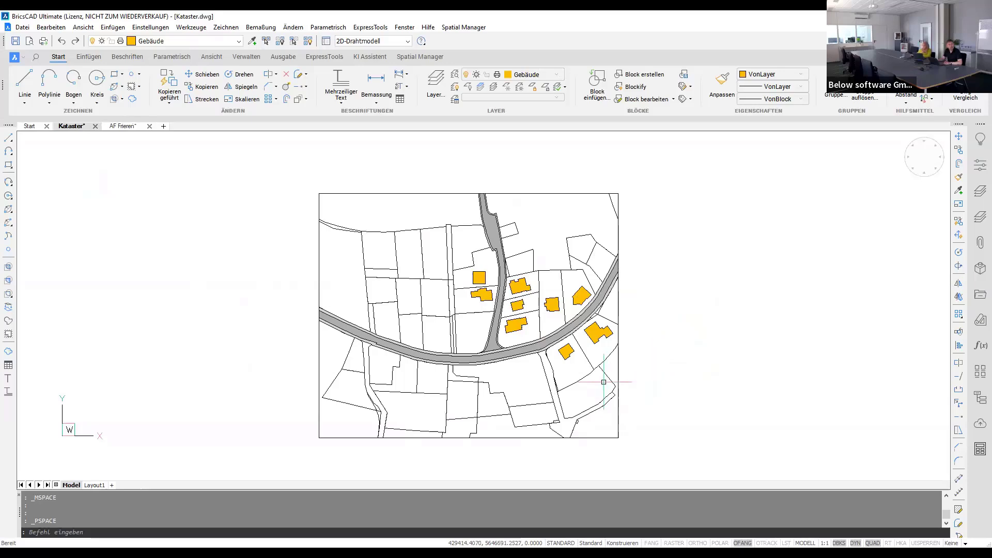
scroll(506, 307, up, 2)
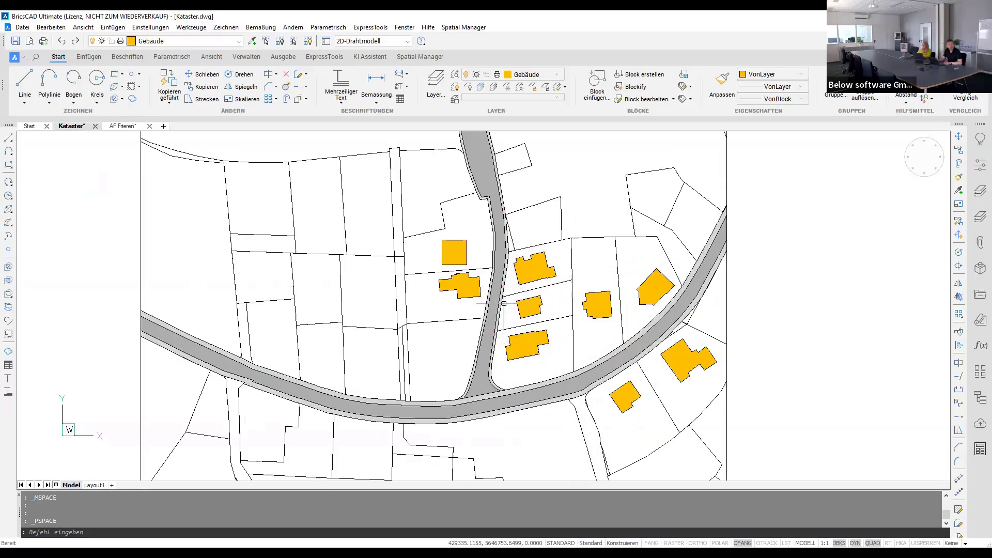
scroll(507, 308, up, 1)
click(453, 277)
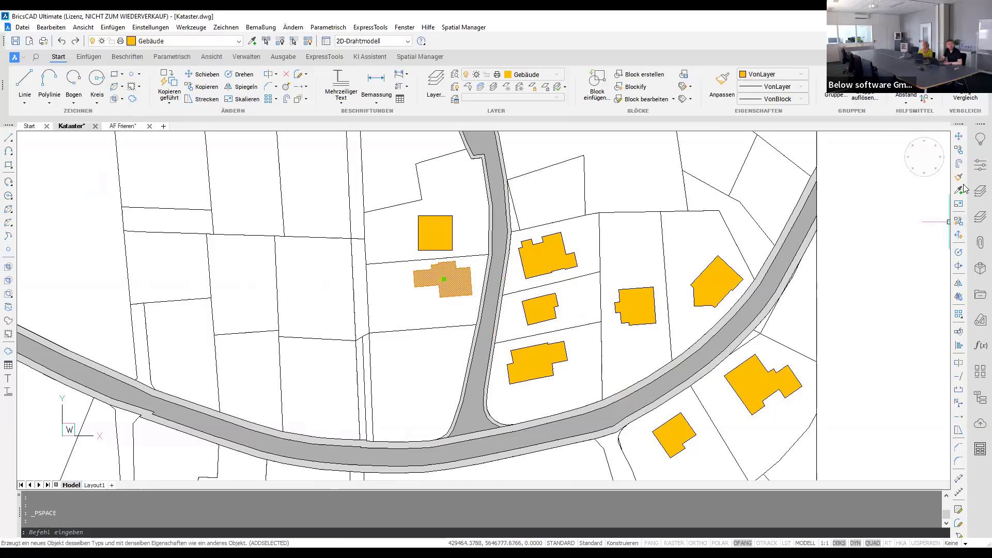
click(974, 200)
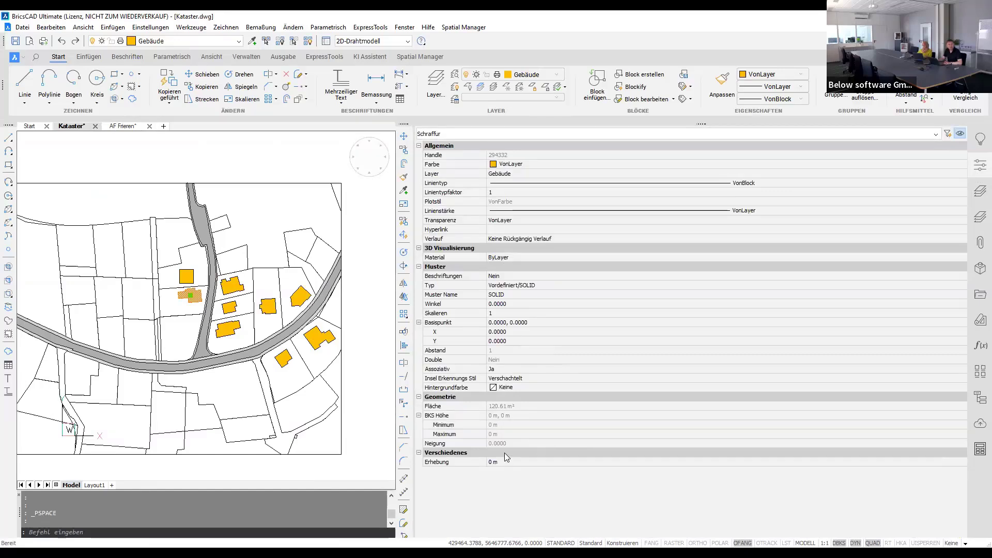
click(521, 406)
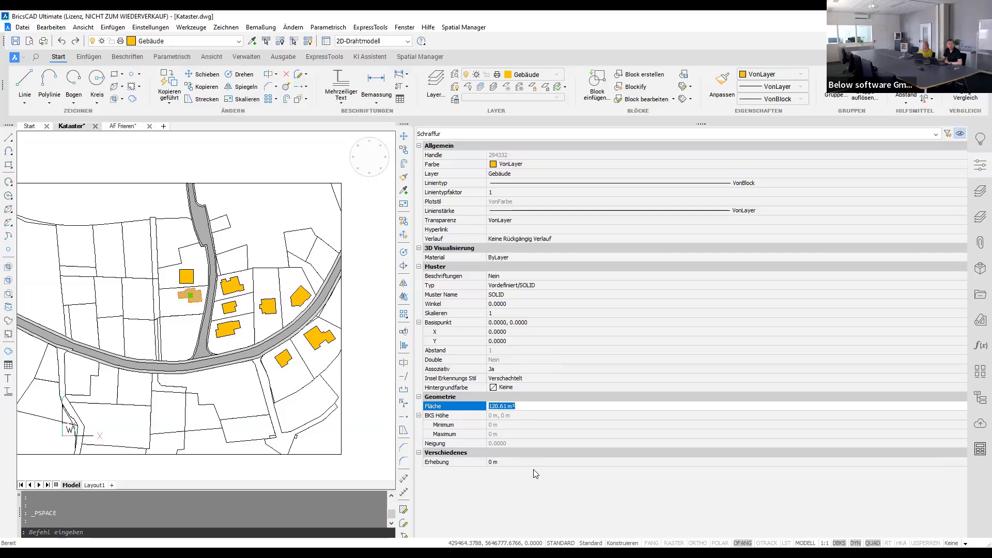
click(497, 406)
click(978, 167)
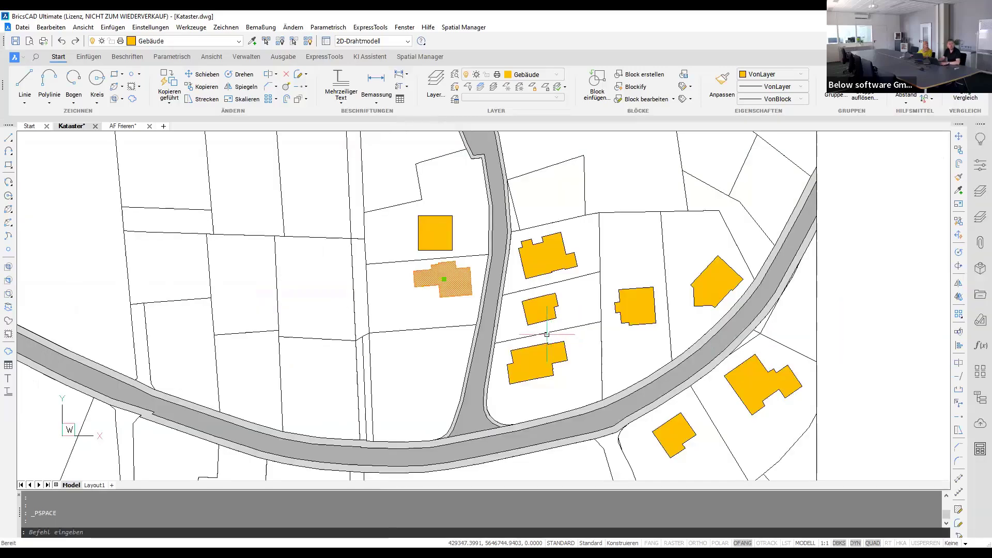
key(Escape)
scroll(444, 332, down, 2)
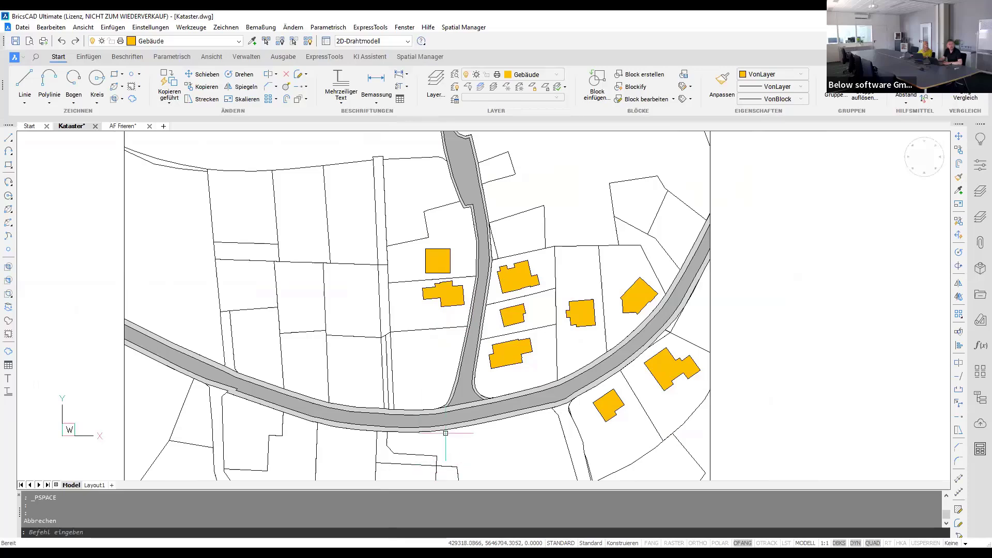
scroll(446, 433, up, 2)
scroll(458, 415, up, 2)
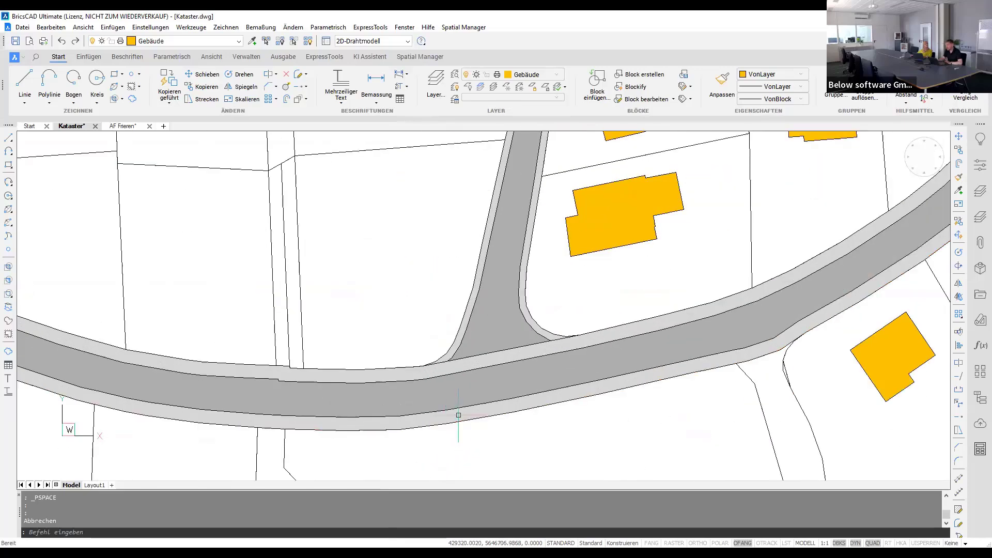
click(458, 415)
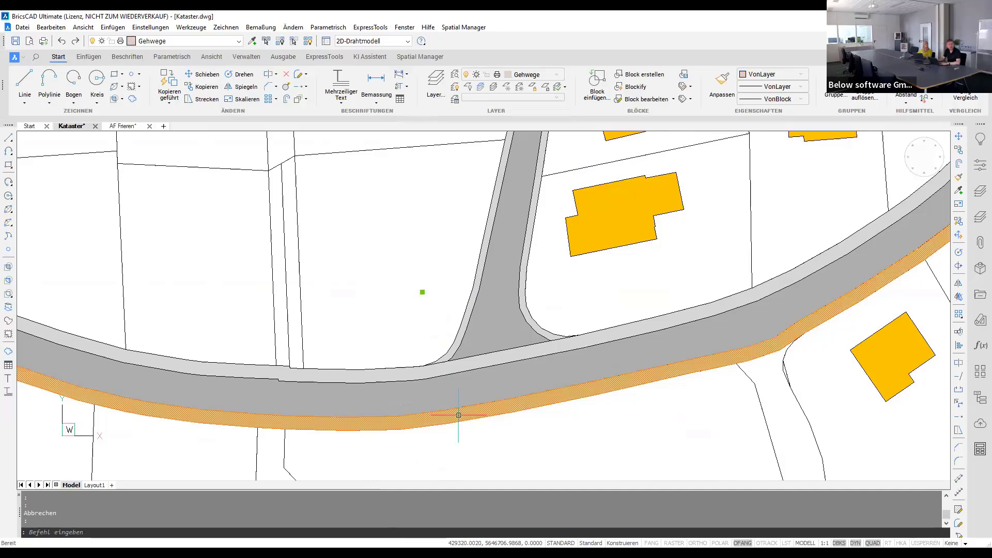
key(Escape)
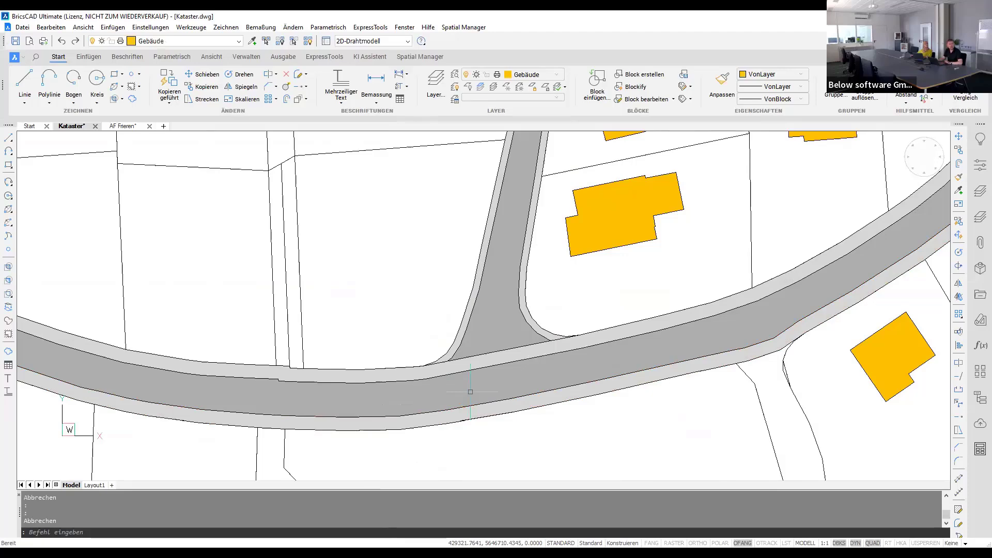
click(470, 392)
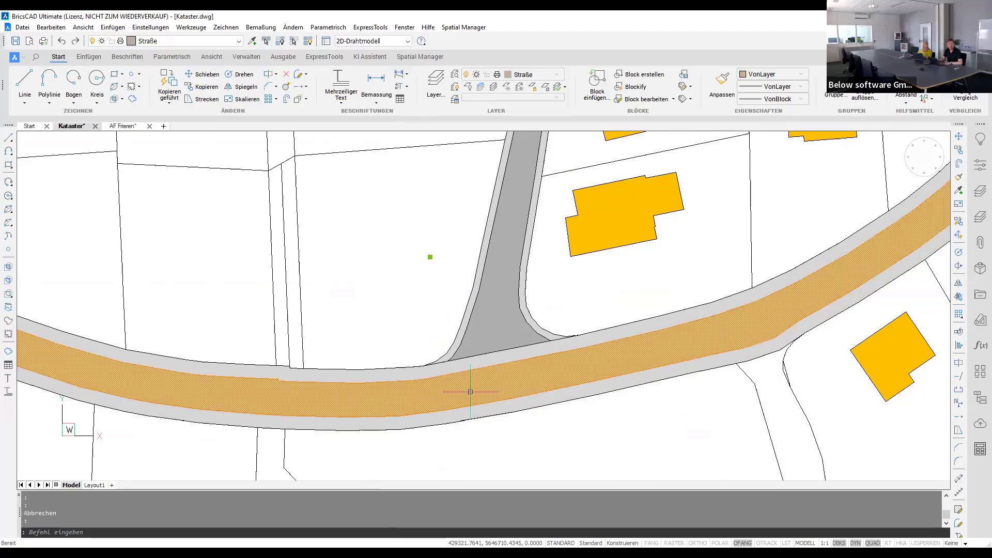
key(Escape)
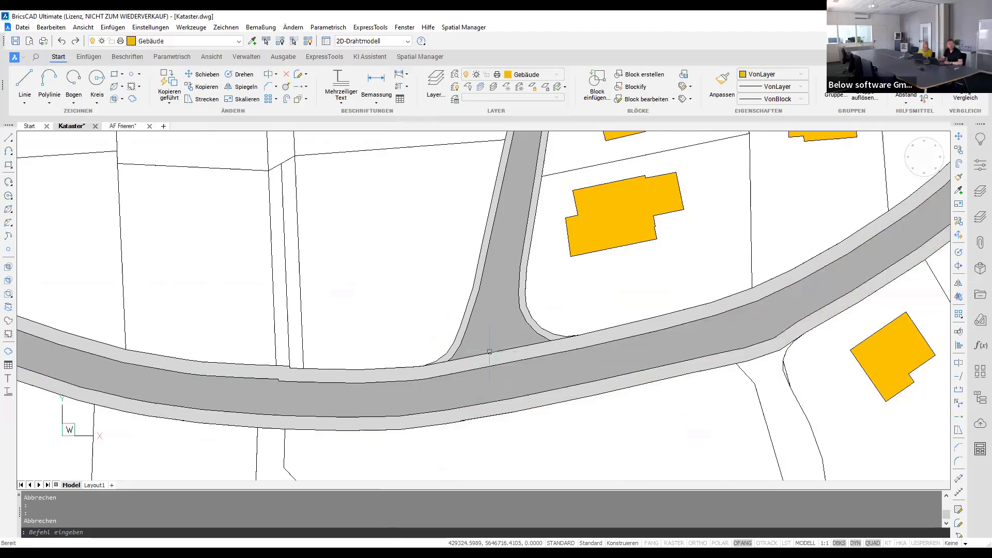
scroll(490, 351, down, 5)
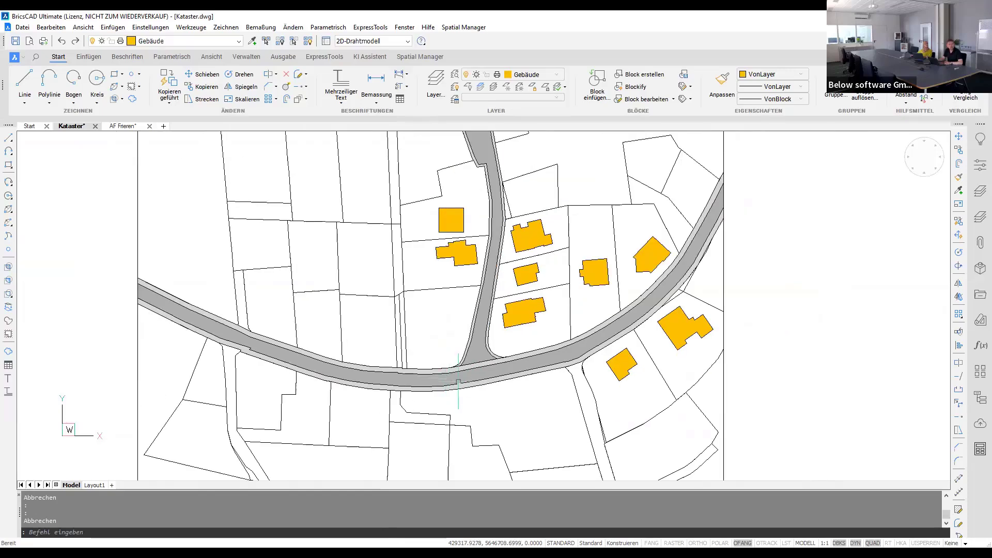
click(490, 345)
scroll(419, 404, down, 2)
scroll(413, 392, down, 2)
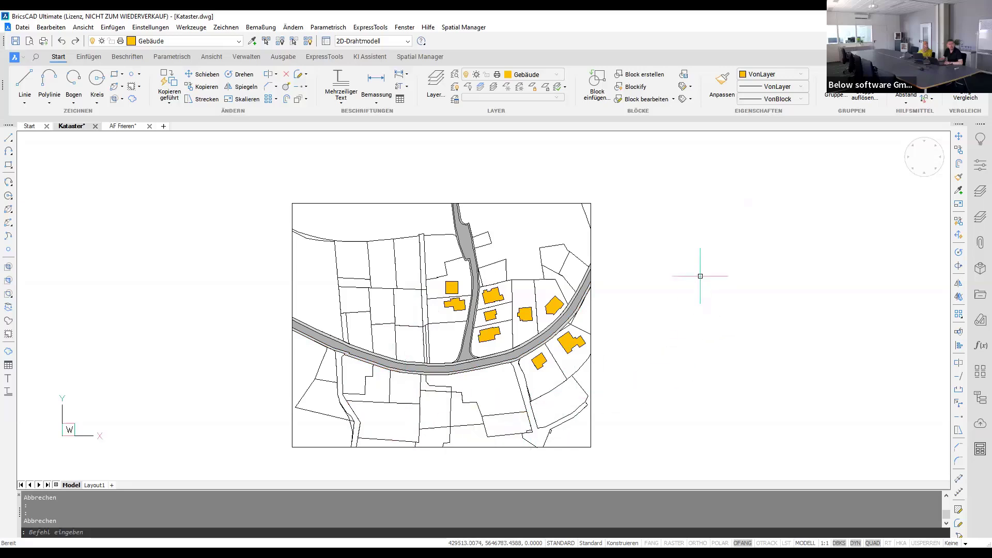
Show the Einfügen ribbon commands and zoom the map back to a full view.
click(94, 57)
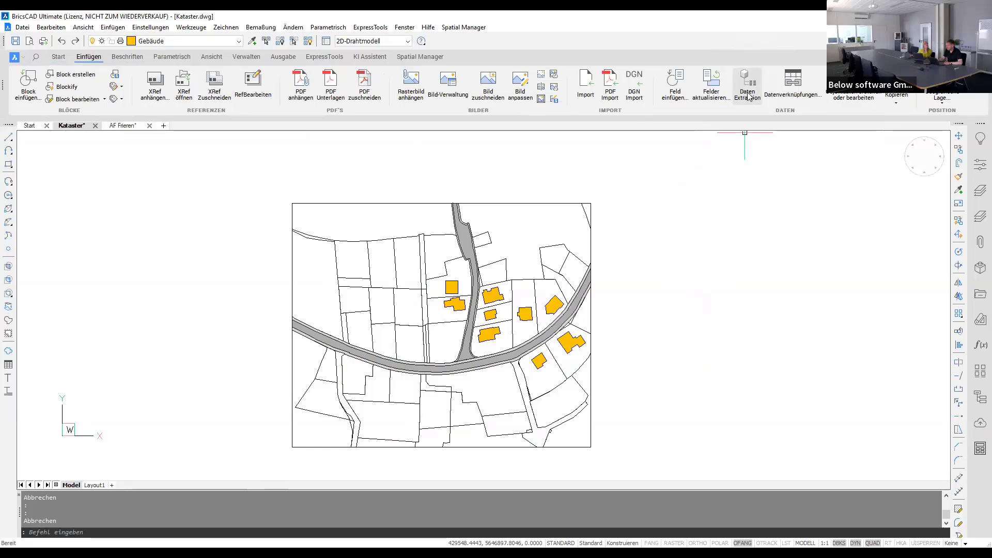
scroll(498, 334, up, 1)
scroll(497, 335, up, 2)
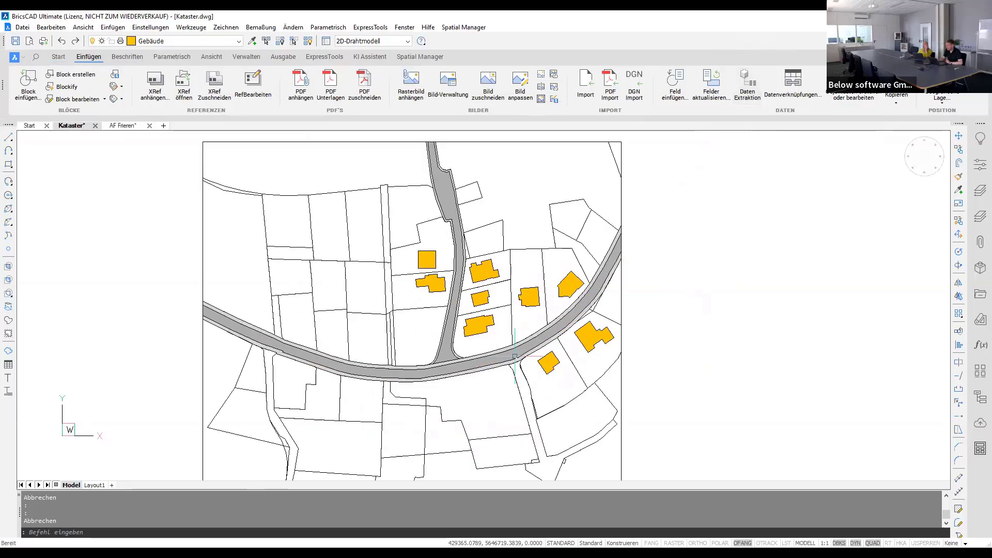
scroll(497, 334, up, 1)
scroll(497, 334, up, 1)
scroll(496, 333, up, 1)
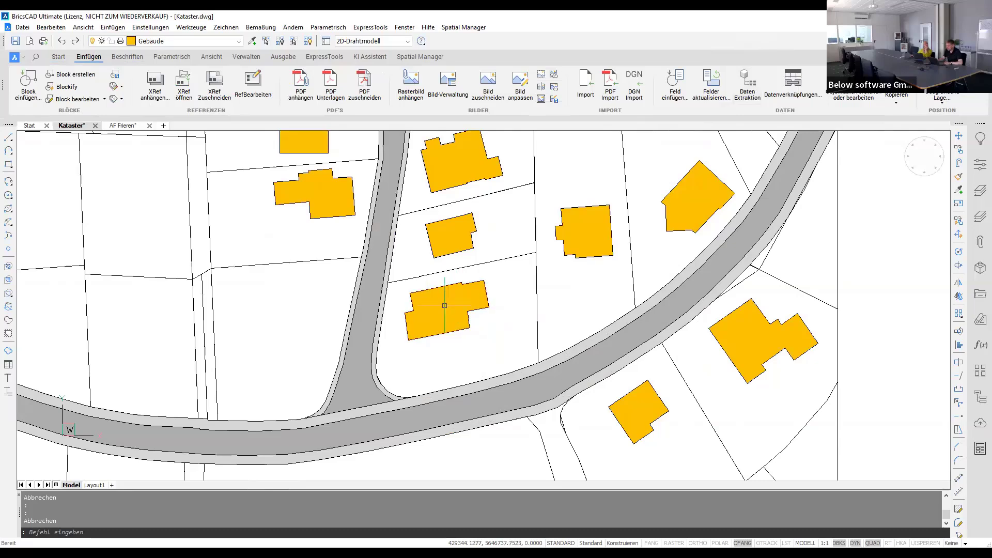
scroll(445, 305, down, 2)
scroll(439, 279, down, 2)
scroll(432, 238, down, 2)
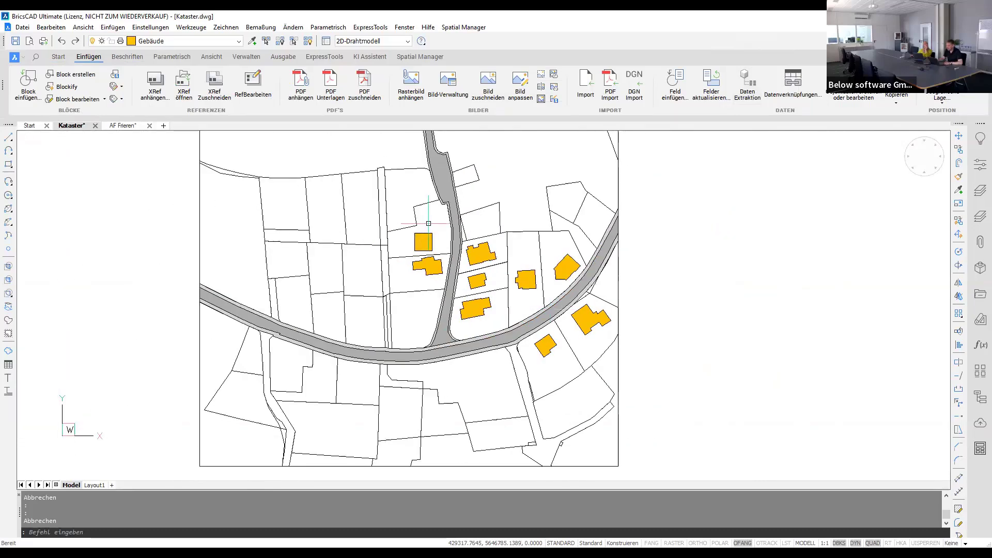
scroll(428, 223, up, 2)
mouse_move(423, 261)
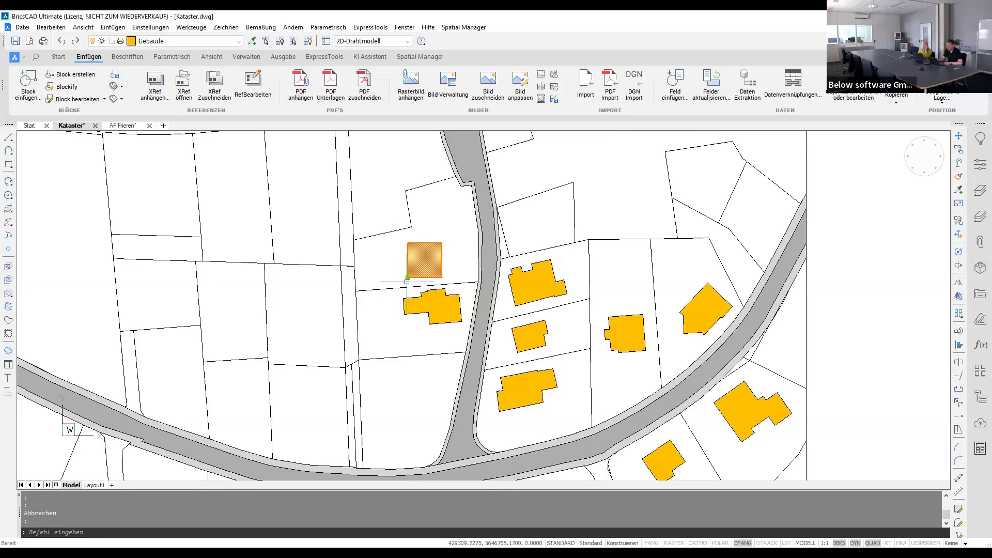
scroll(428, 261, up, 3)
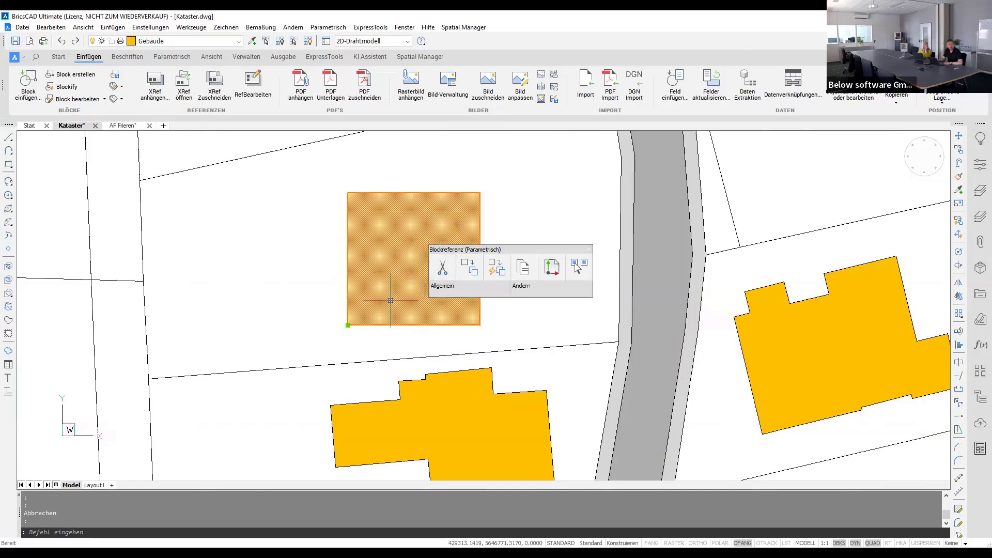
click(980, 164)
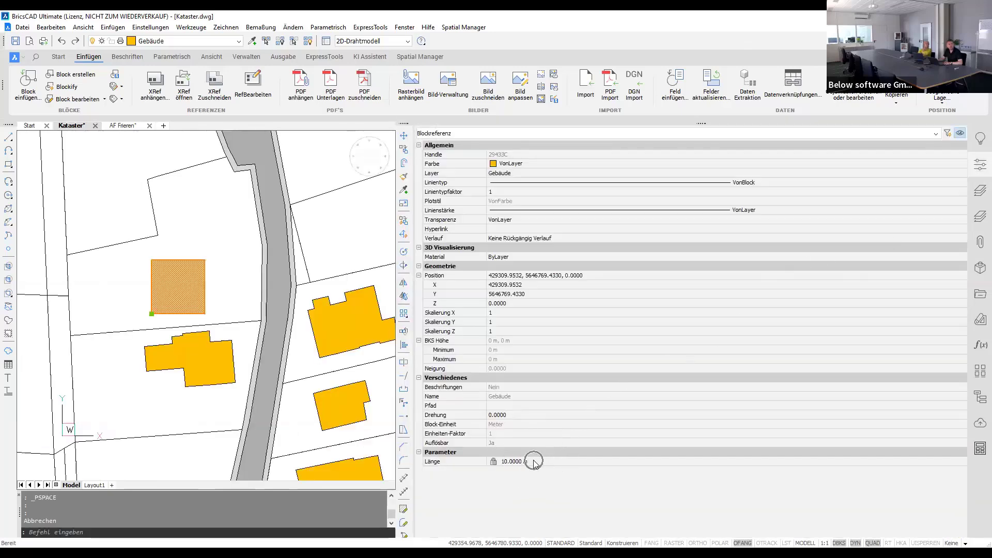
click(533, 462)
click(975, 171)
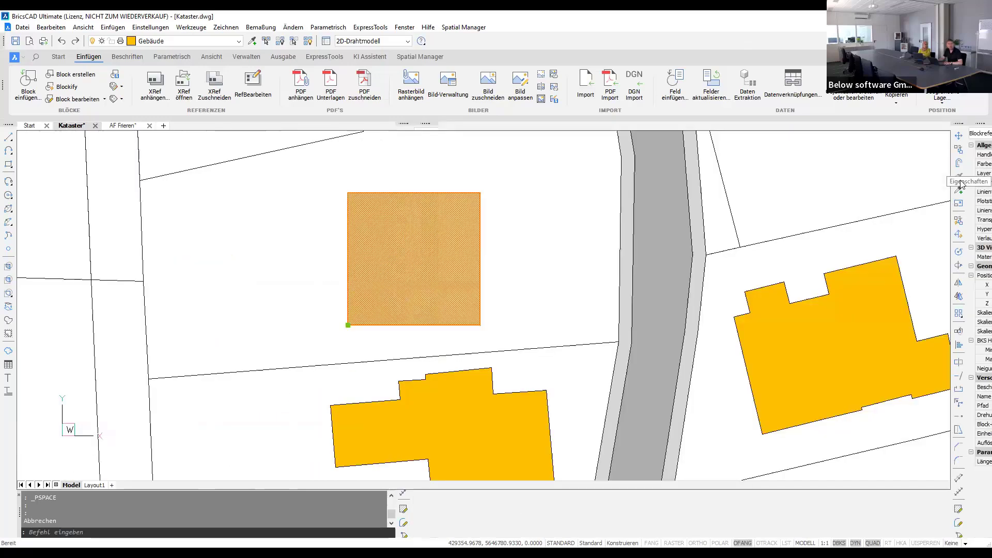
scroll(631, 247, down, 3)
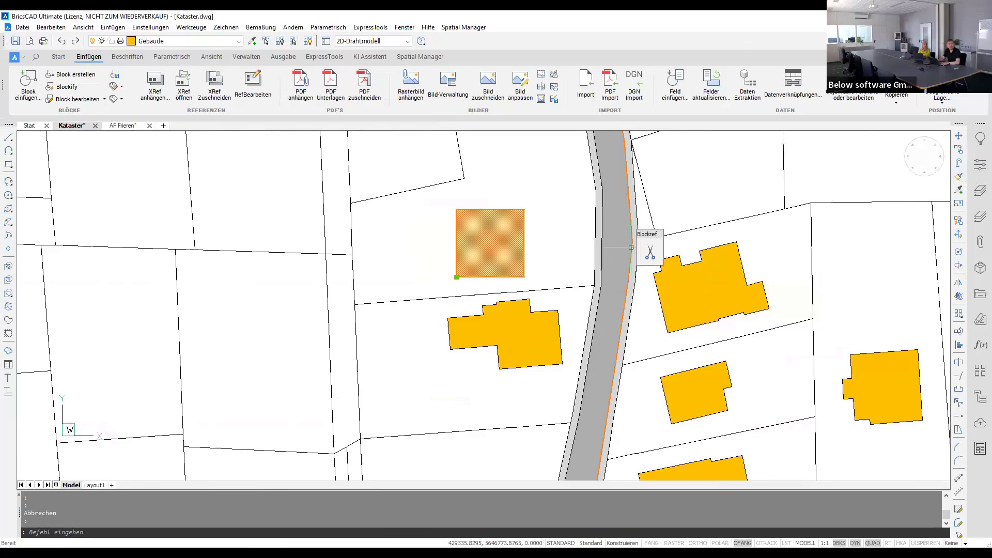
key(Escape)
scroll(490, 309, down, 2)
scroll(490, 309, down, 2)
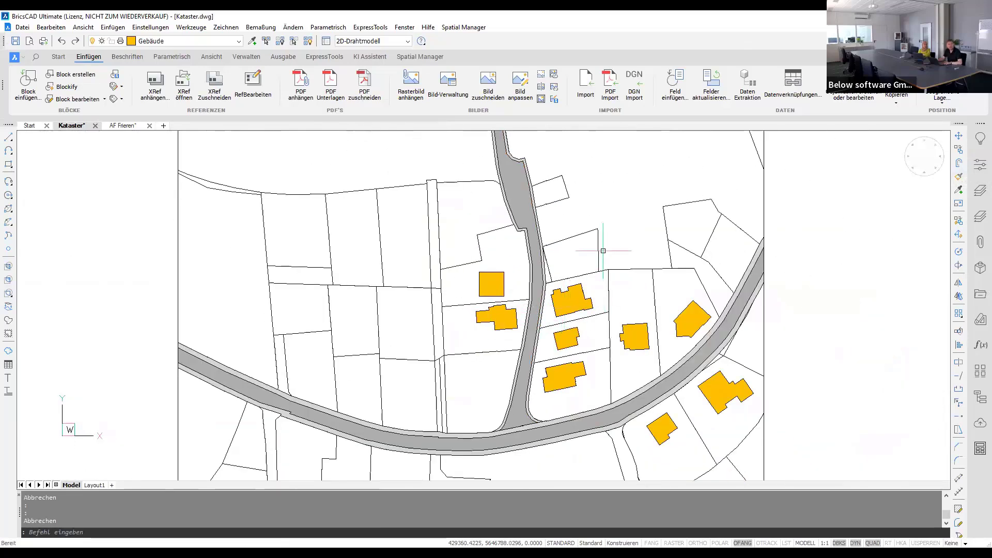
Start a Daten Extraktion and advance to the object source page.
click(749, 82)
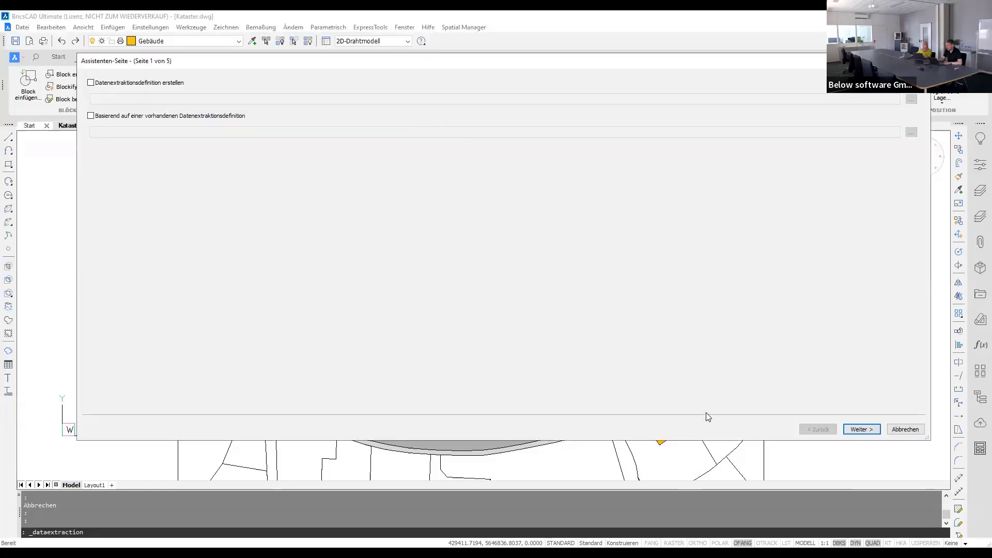
click(862, 433)
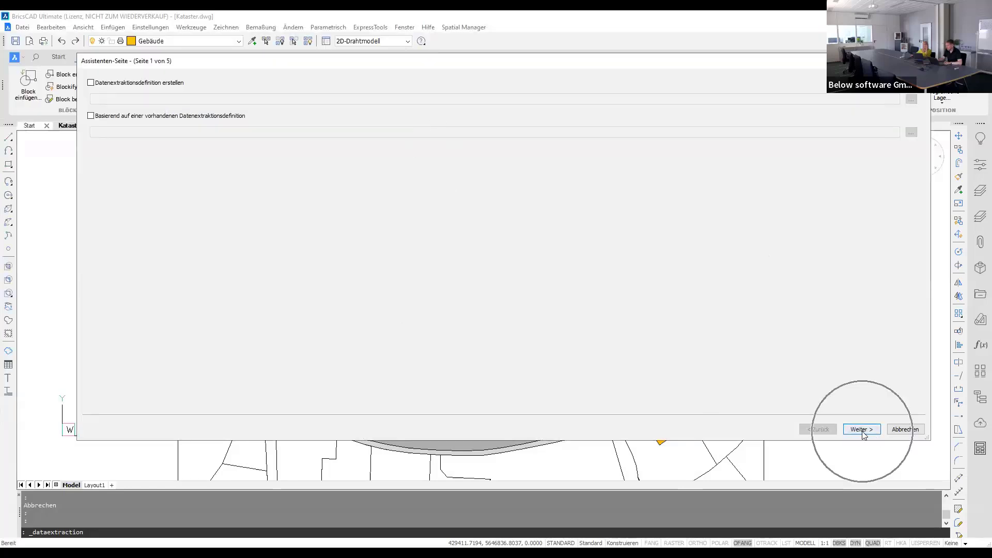
click(862, 430)
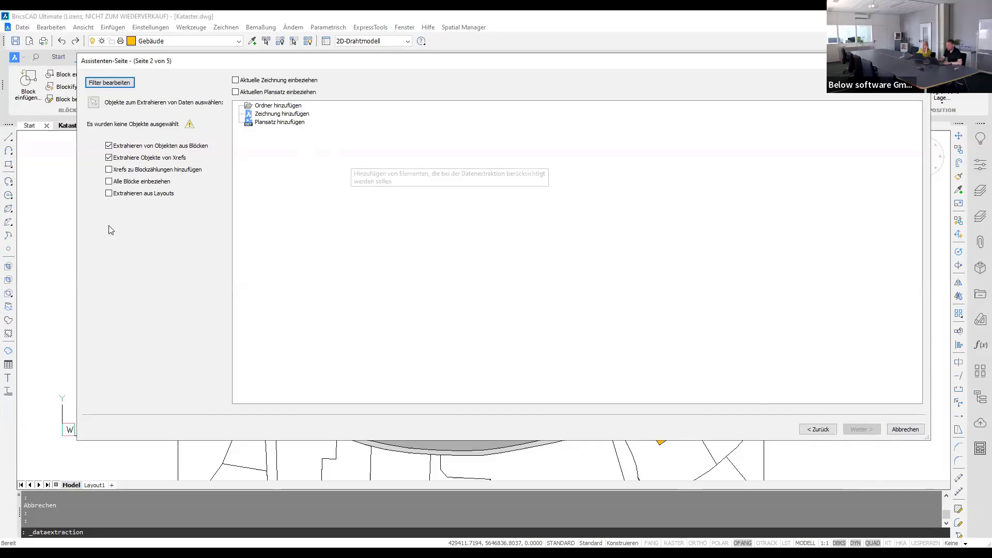
Window-select 111 objects in the upper part of the map as the extraction source.
click(93, 103)
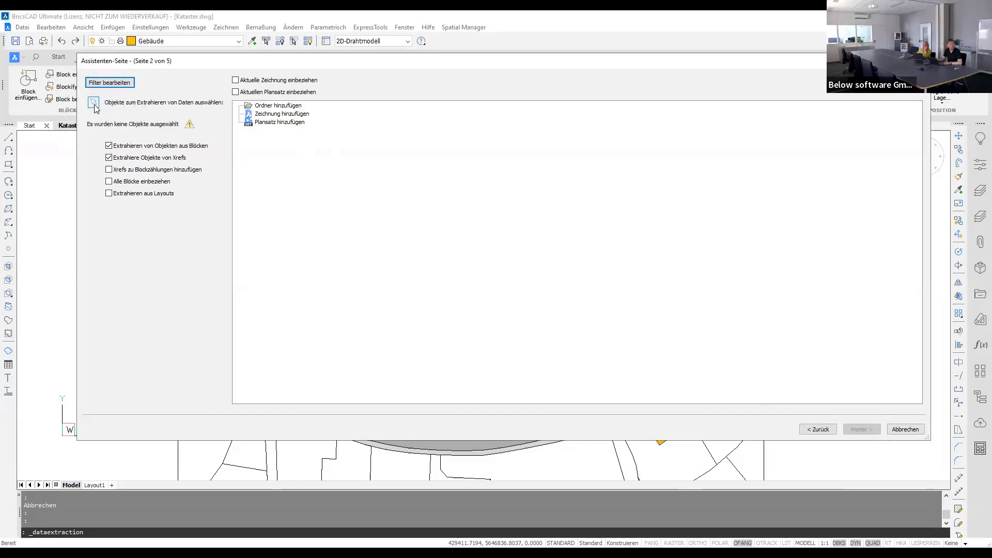
click(95, 107)
scroll(189, 232, down, 3)
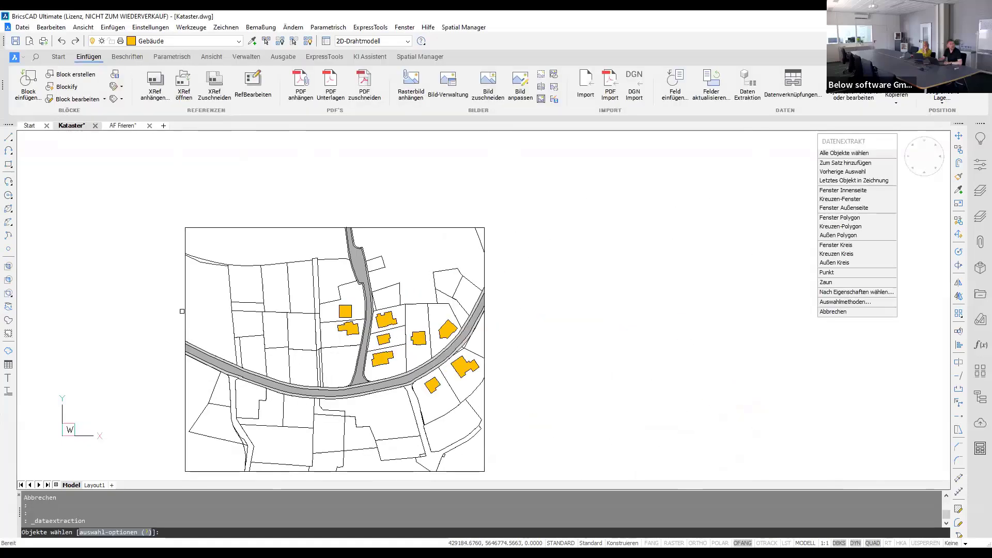
click(119, 194)
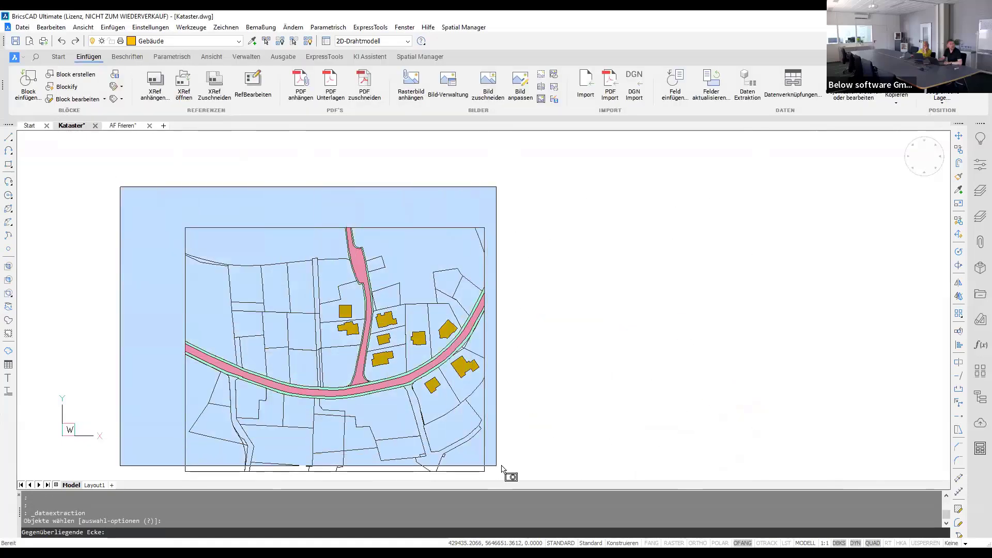
click(532, 458)
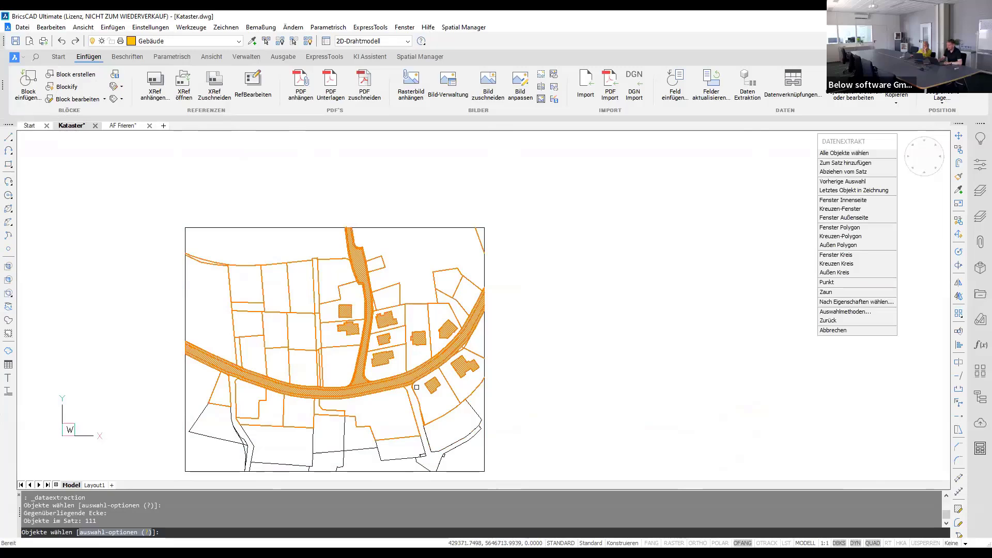
key(Return)
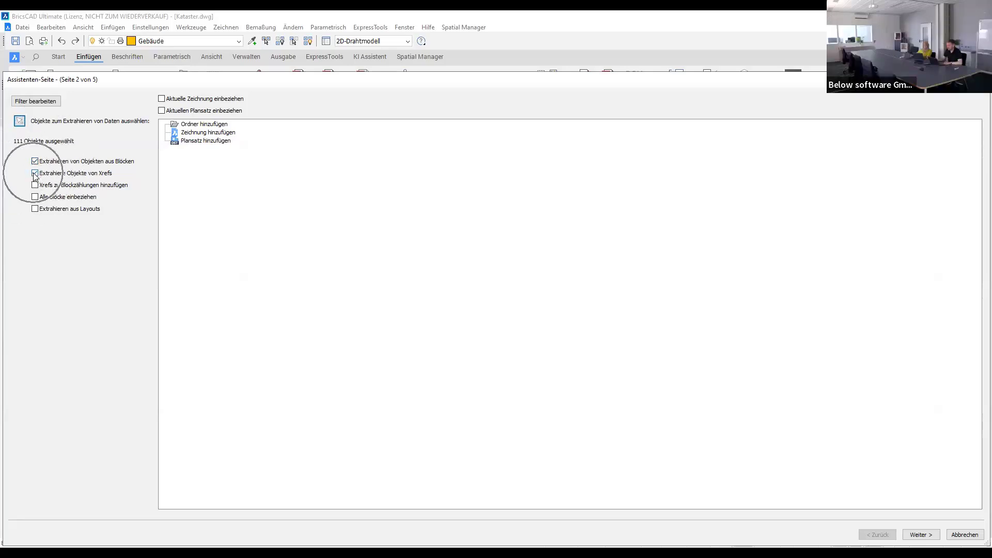
Exclude xref objects and uncheck every object type except Schraffur (hatch).
click(35, 174)
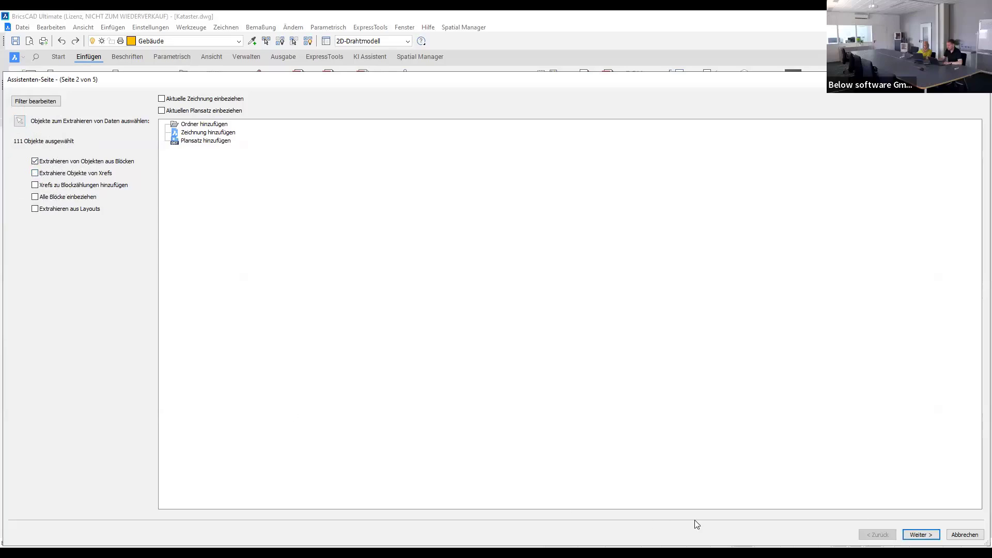
click(921, 534)
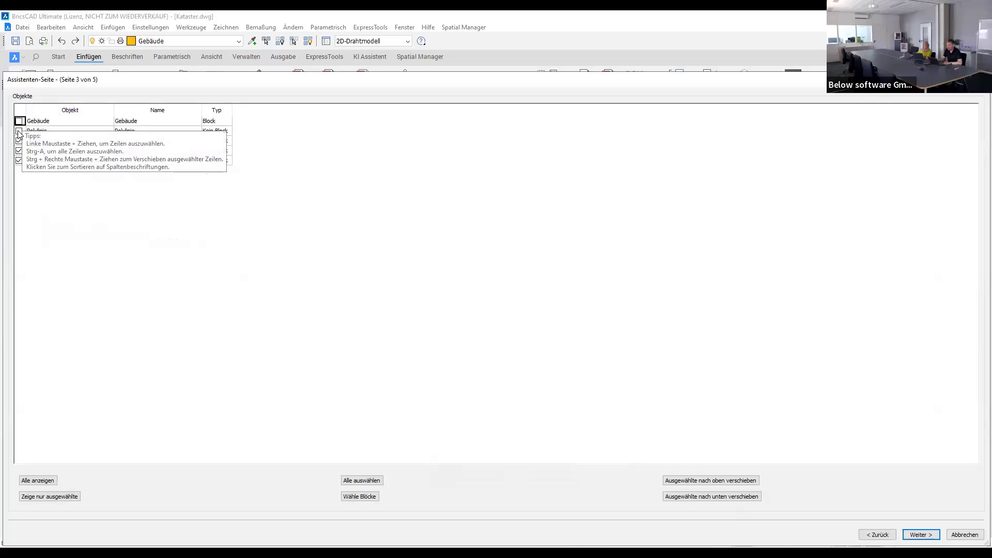
click(19, 131)
click(19, 141)
click(18, 160)
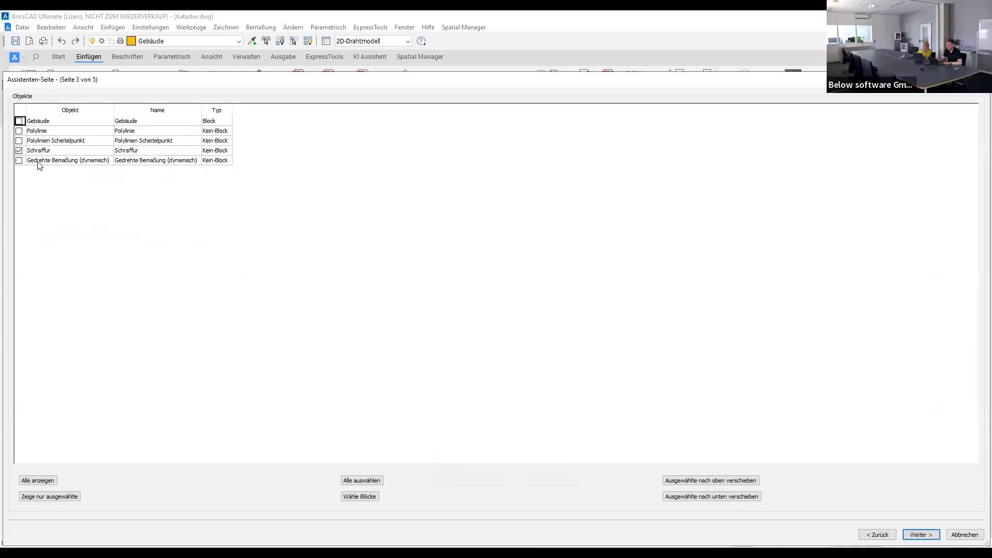
click(921, 535)
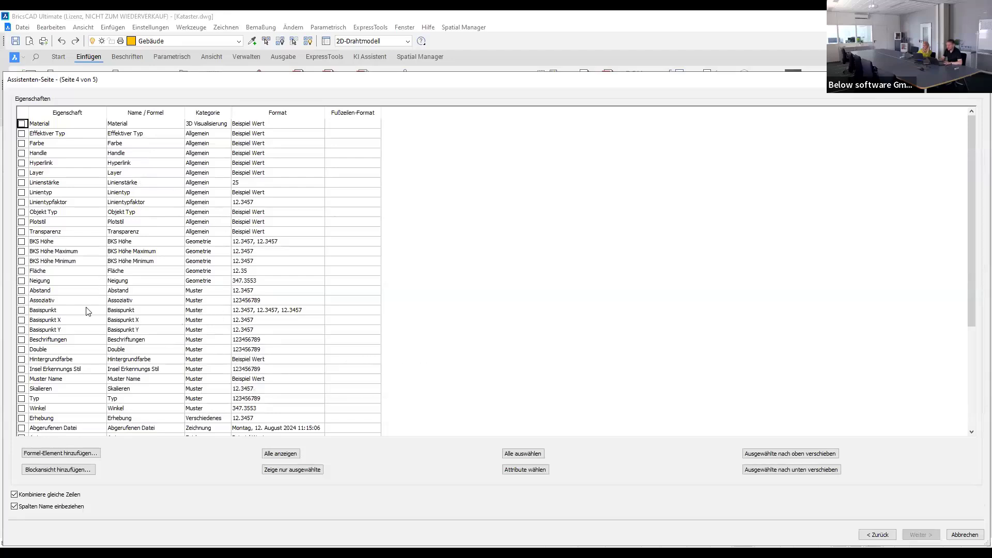
Export only the Fläche and Layer properties and continue to the output page.
click(22, 272)
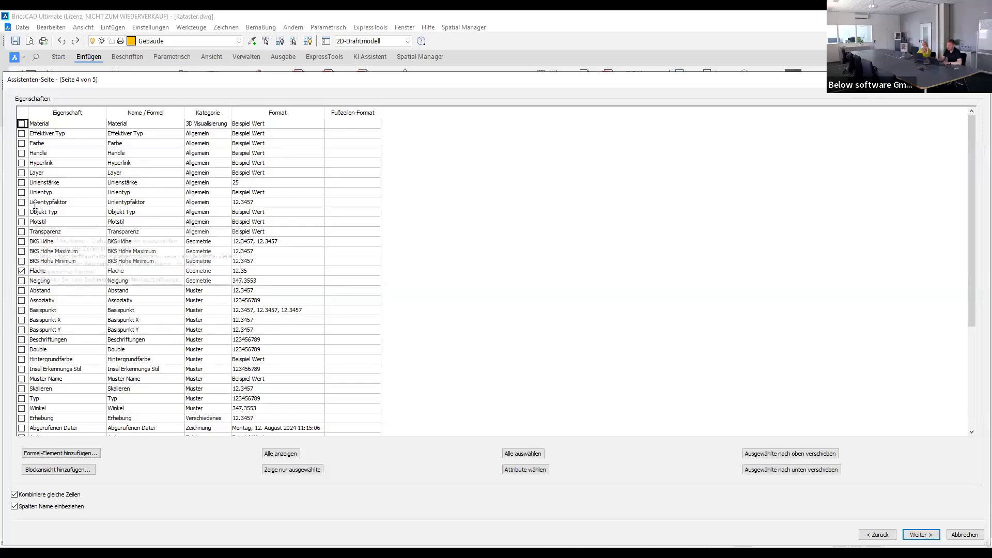
click(21, 173)
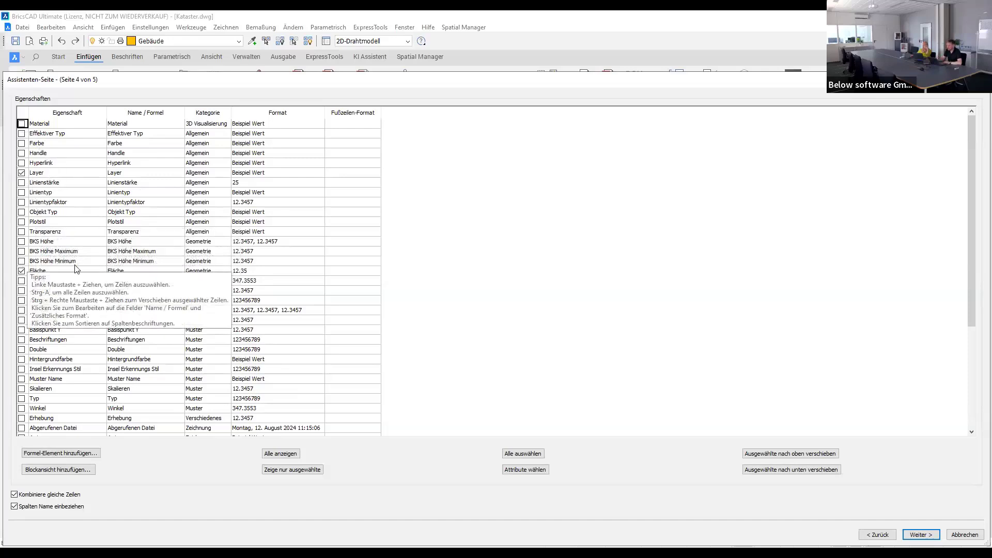
click(920, 535)
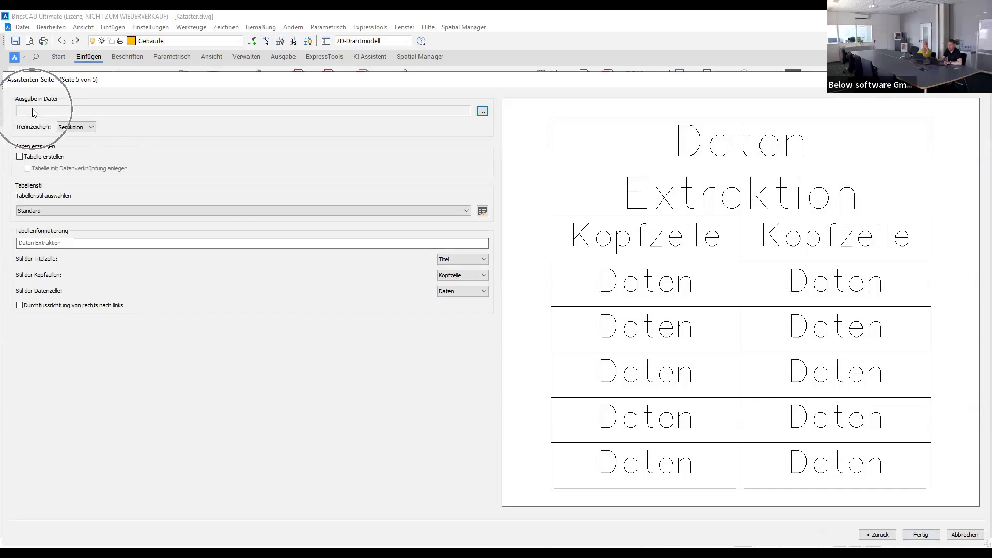
Save the extraction output as Fläche.csv on the Desktop and finish the wizard.
click(482, 113)
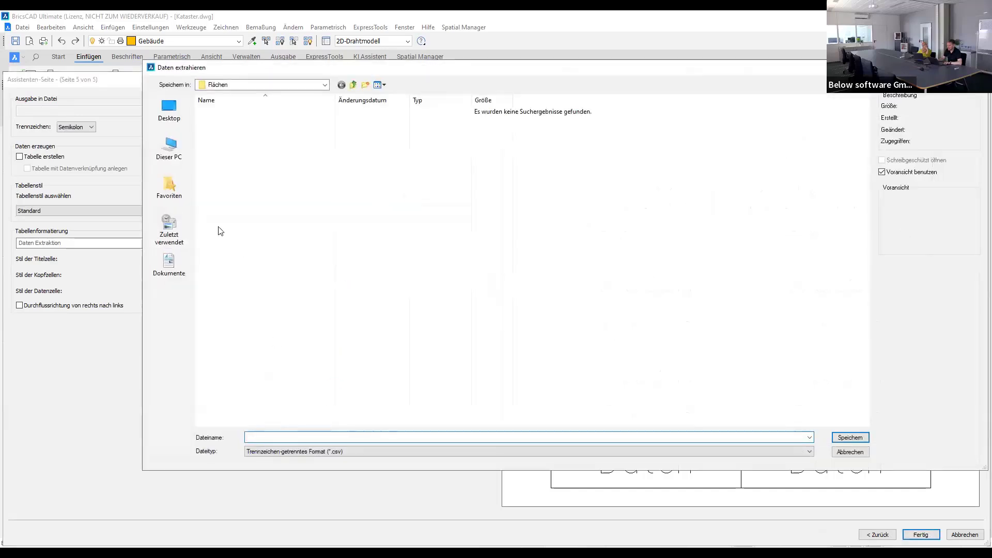
click(170, 111)
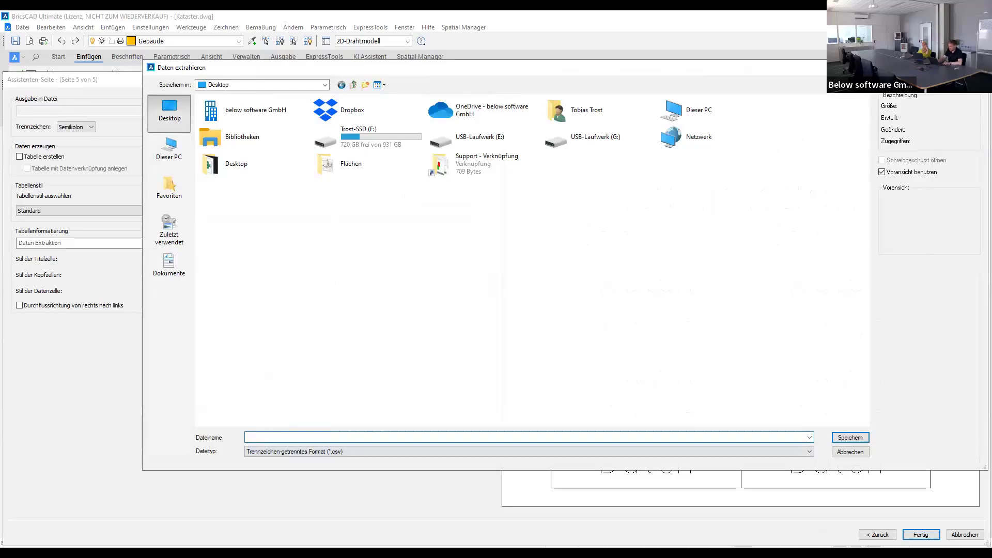
text(Fläche)
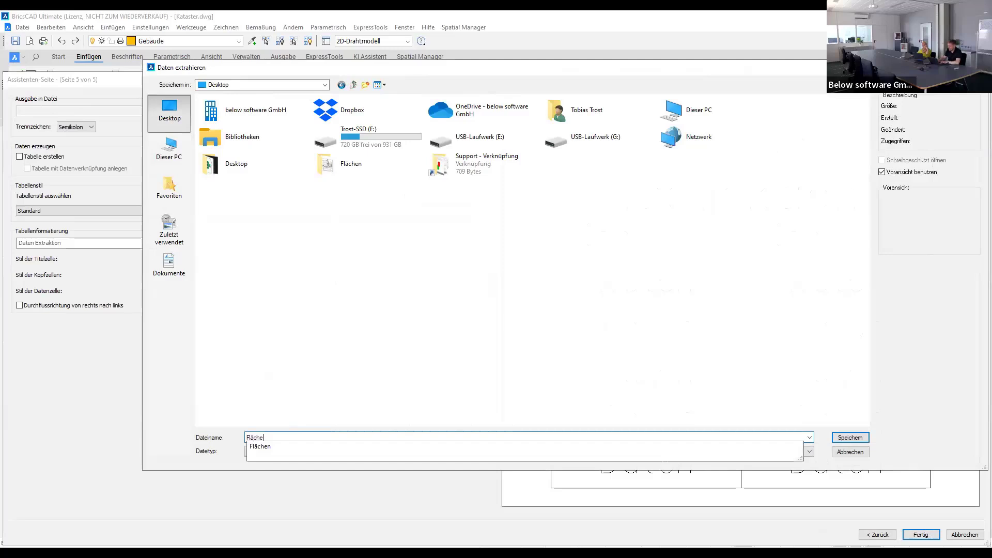
click(842, 440)
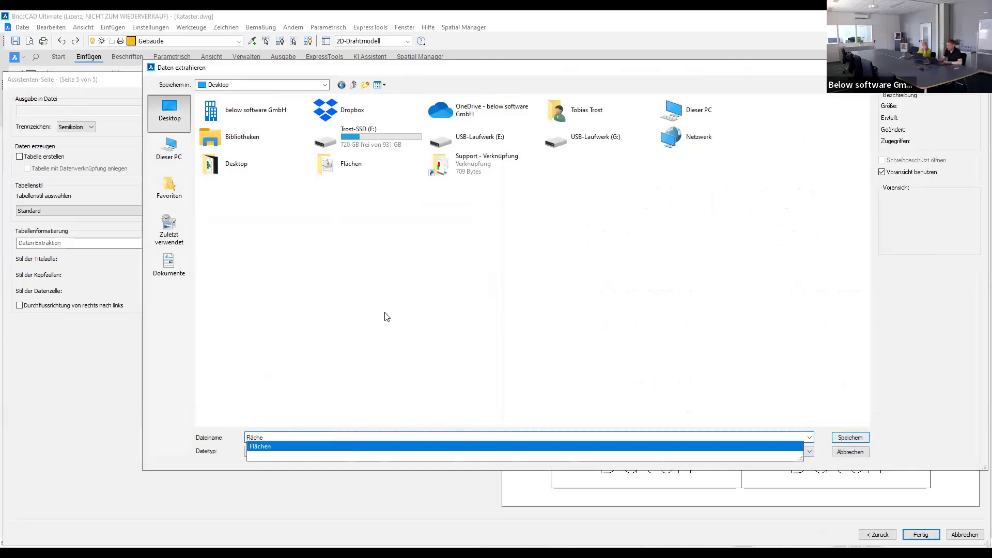
click(114, 111)
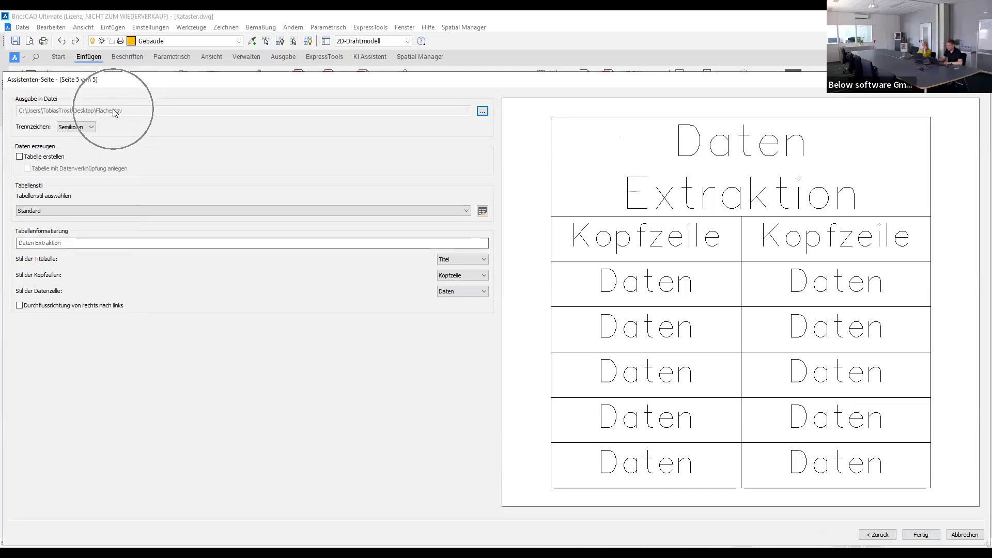
click(922, 535)
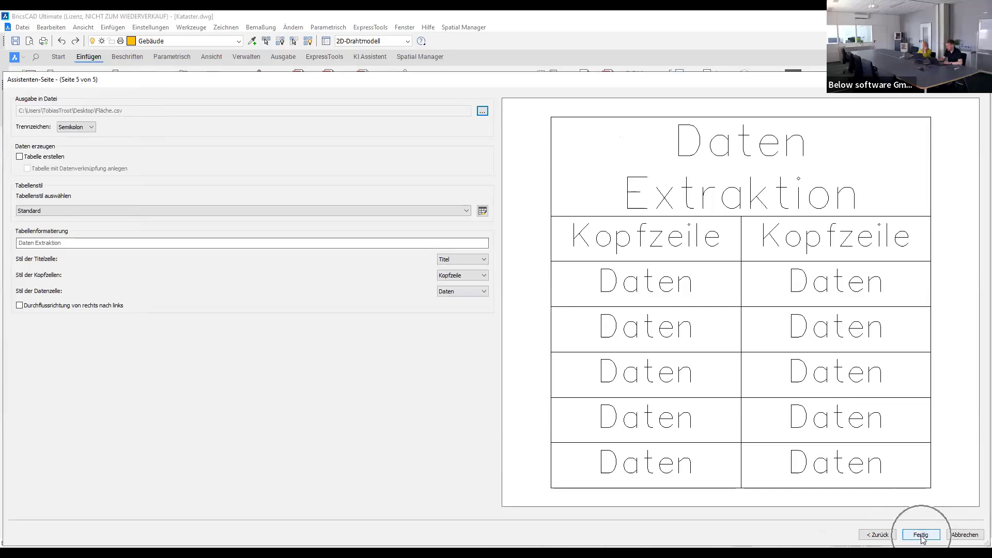
click(922, 537)
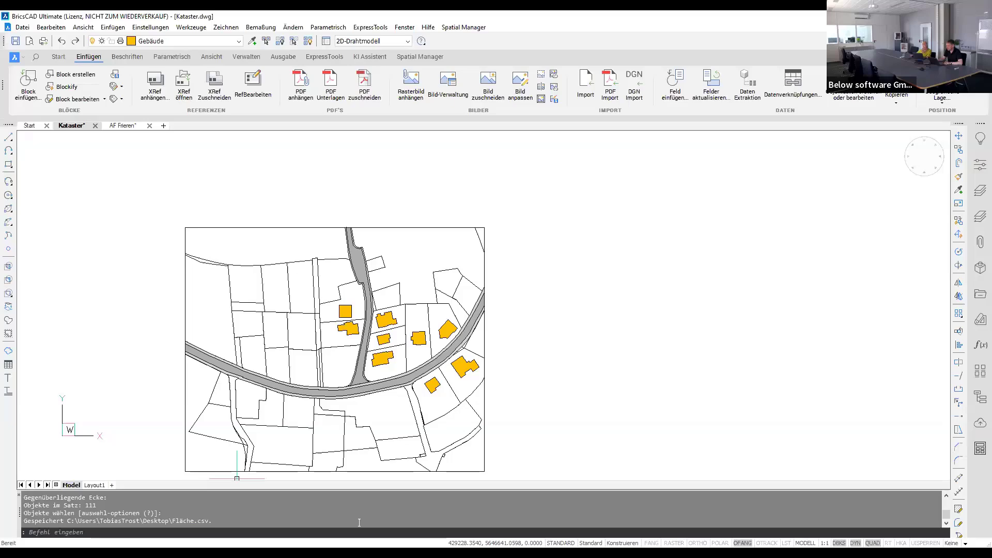
Once Fläche.csv is reported as saved, show the desktop.
key(super+d)
Open Fläche.csv from the desktop in Excel and check its hatch rows.
key(super+d)
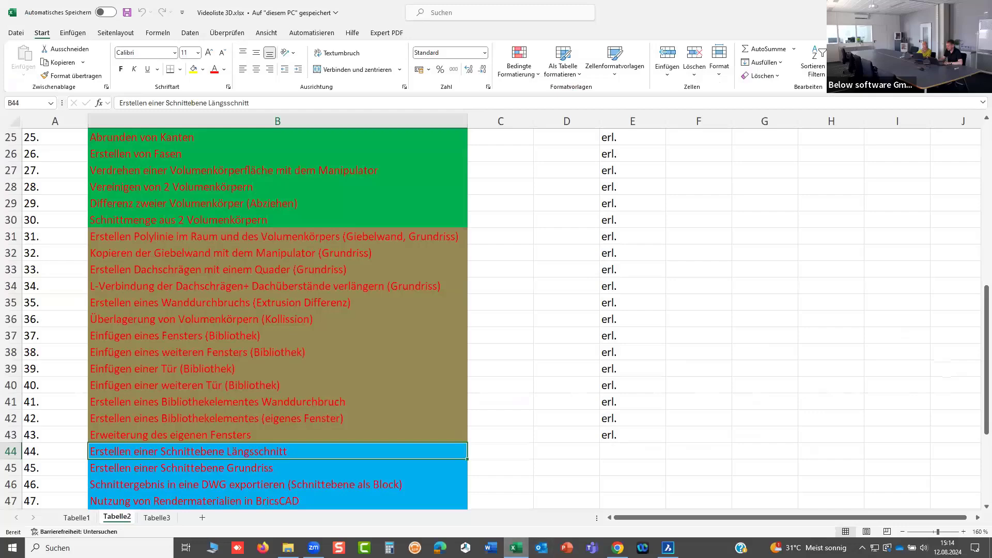
key(super+d)
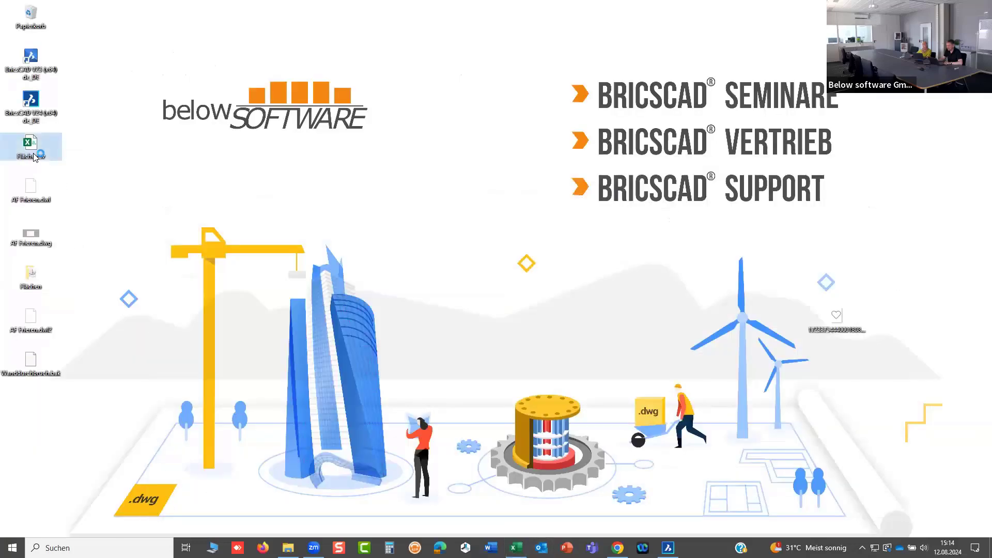
double_click(34, 157)
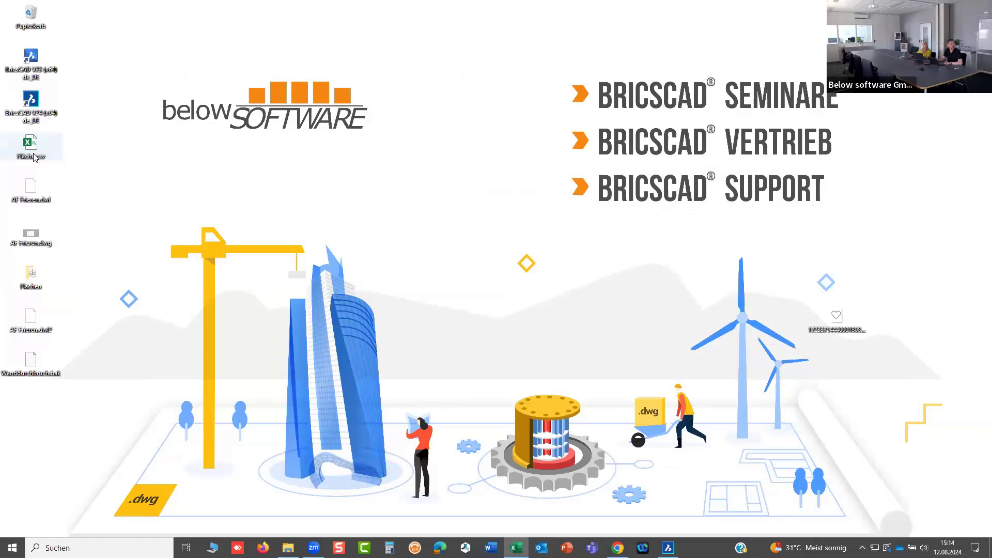
click(116, 153)
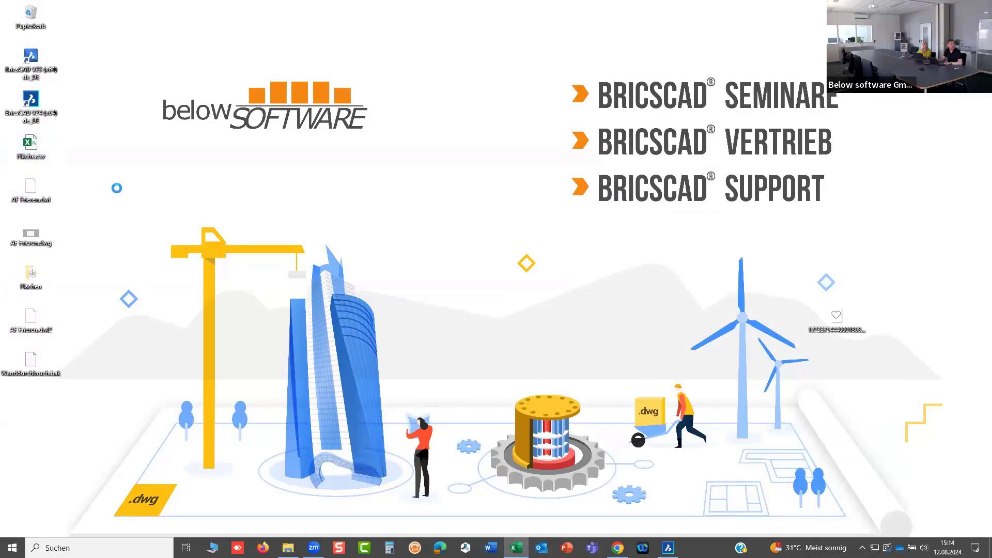
scroll(328, 305, down, 1)
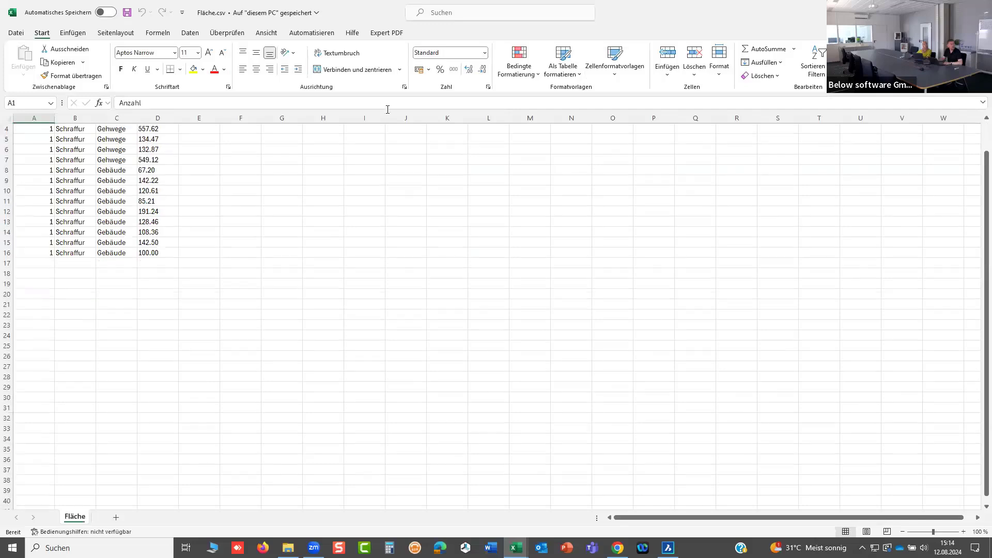
scroll(342, 132, up, 1)
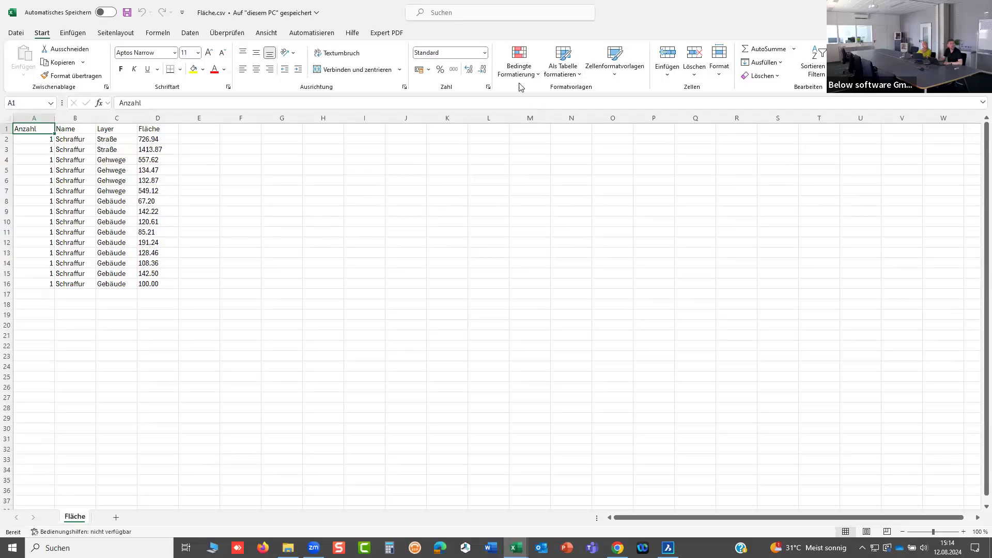
Replace every decimal point with a comma across all 15 area values.
click(470, 17)
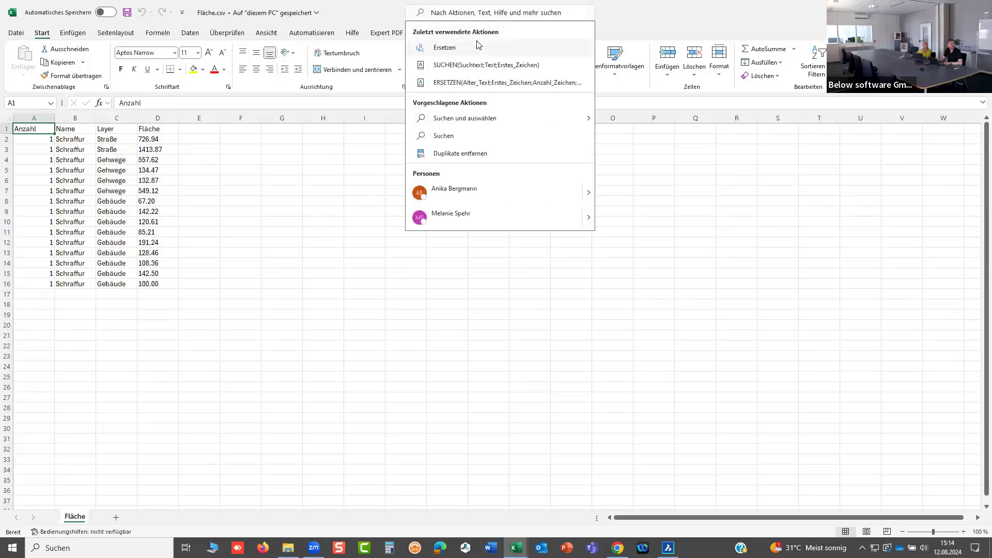
click(451, 50)
text(,)
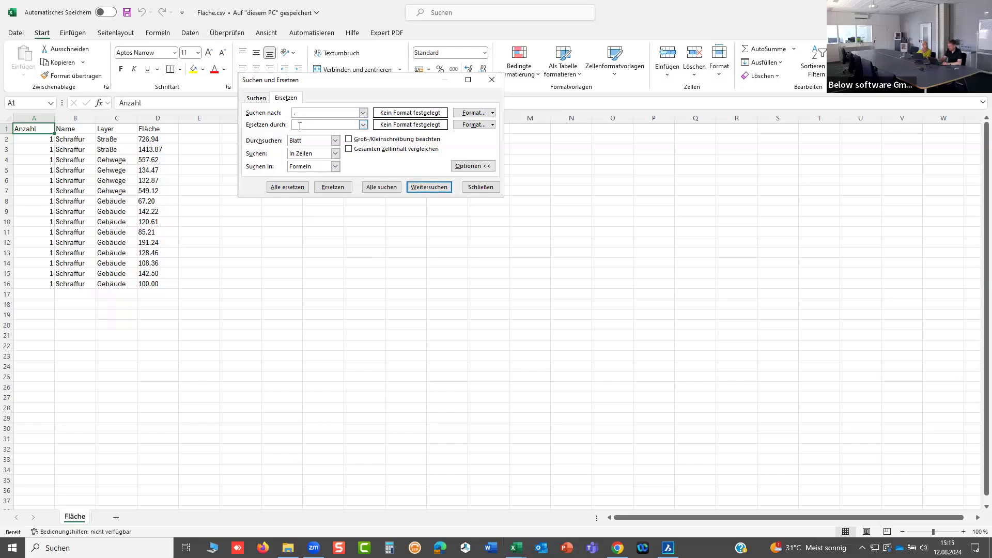
click(288, 188)
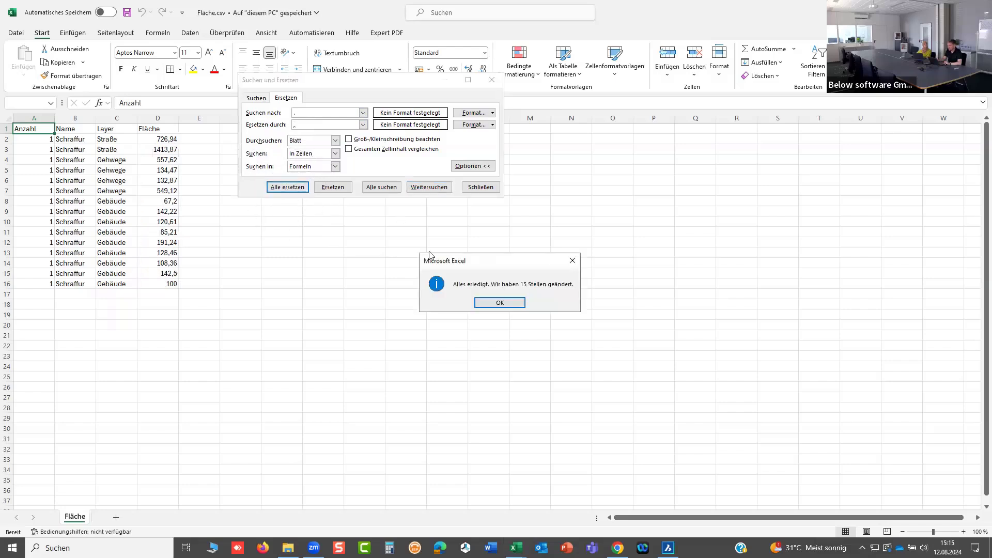
click(499, 303)
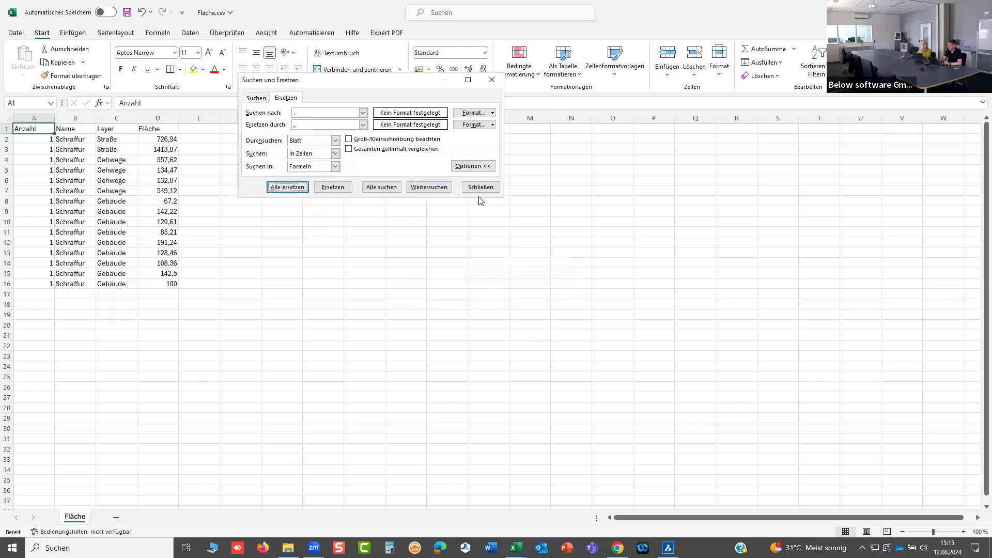
click(478, 188)
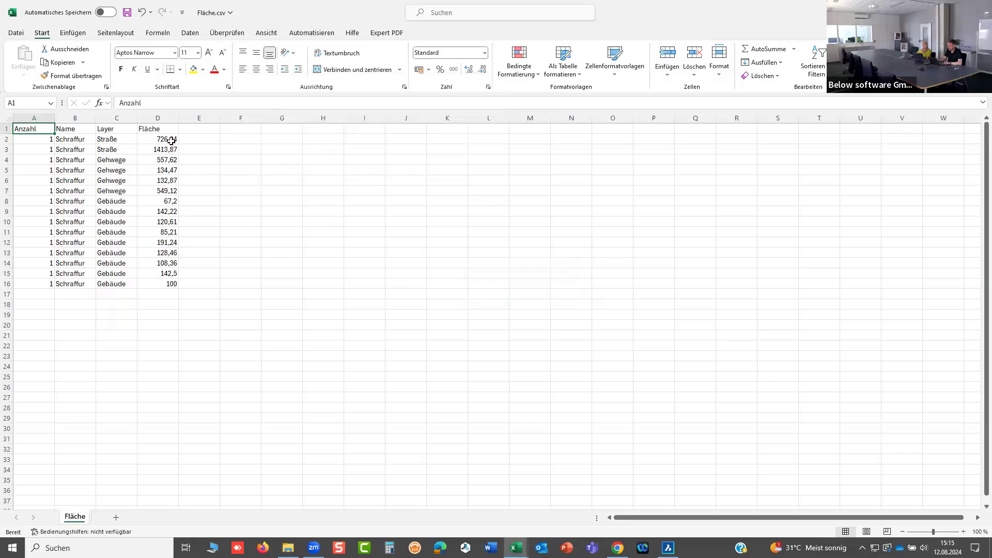
Insert an empty row at row 4, below the two Straße entries.
click(8, 159)
right_click(8, 160)
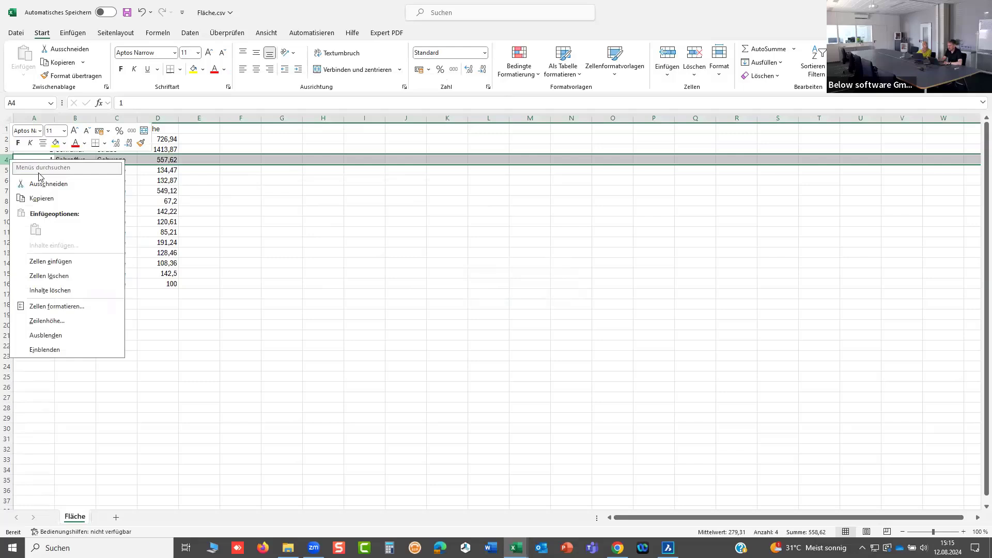
click(54, 262)
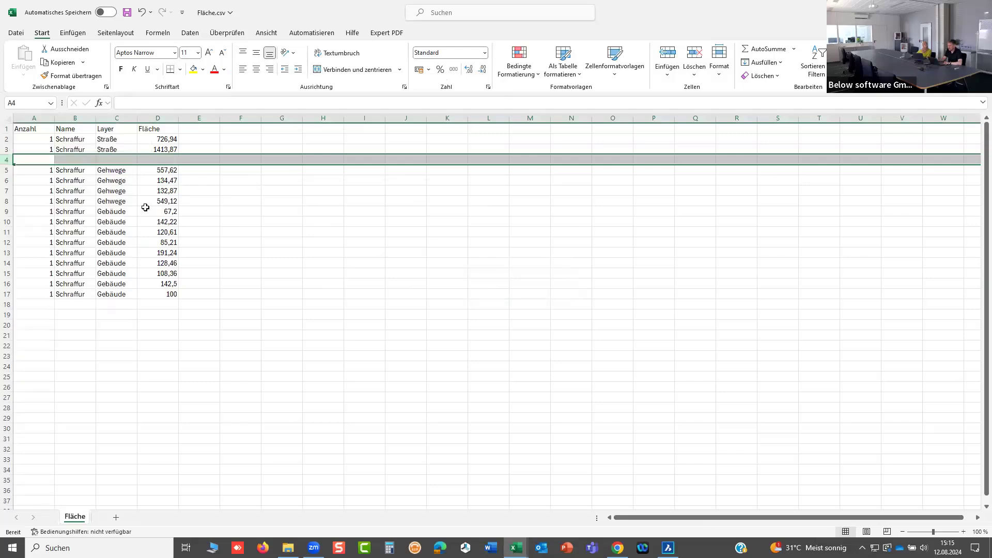
click(161, 158)
AutoSum the two Straße areas (2140,81) into D4 and make it bold.
click(158, 32)
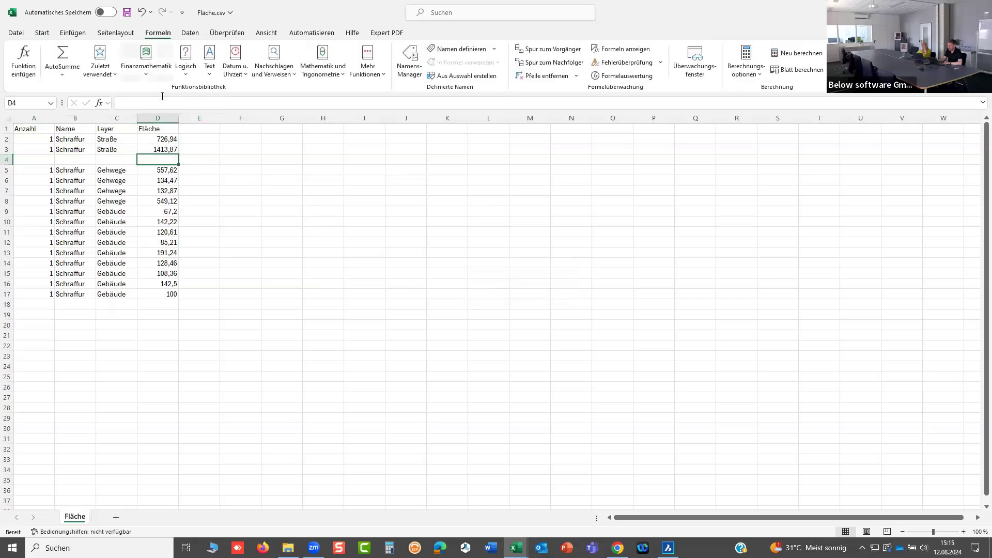
click(62, 56)
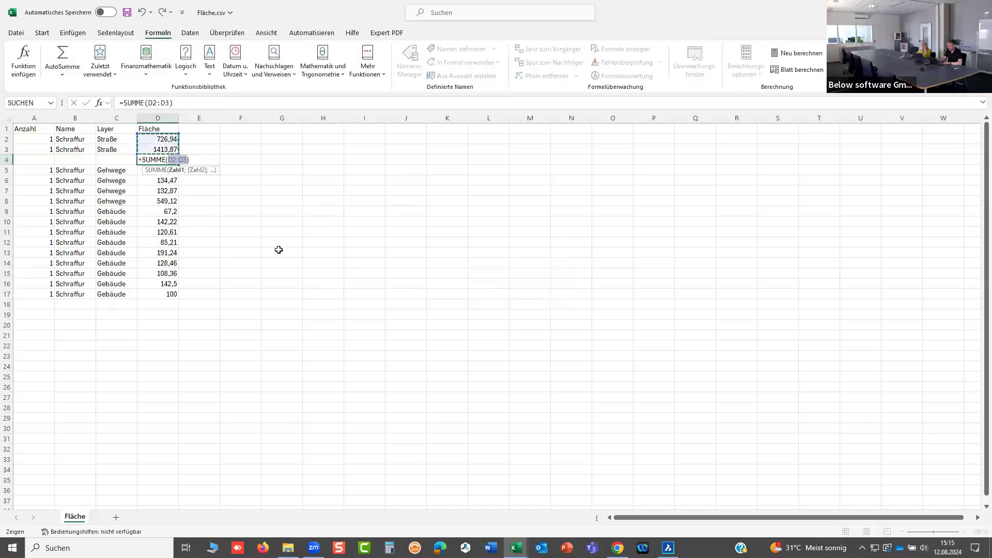
key(Return)
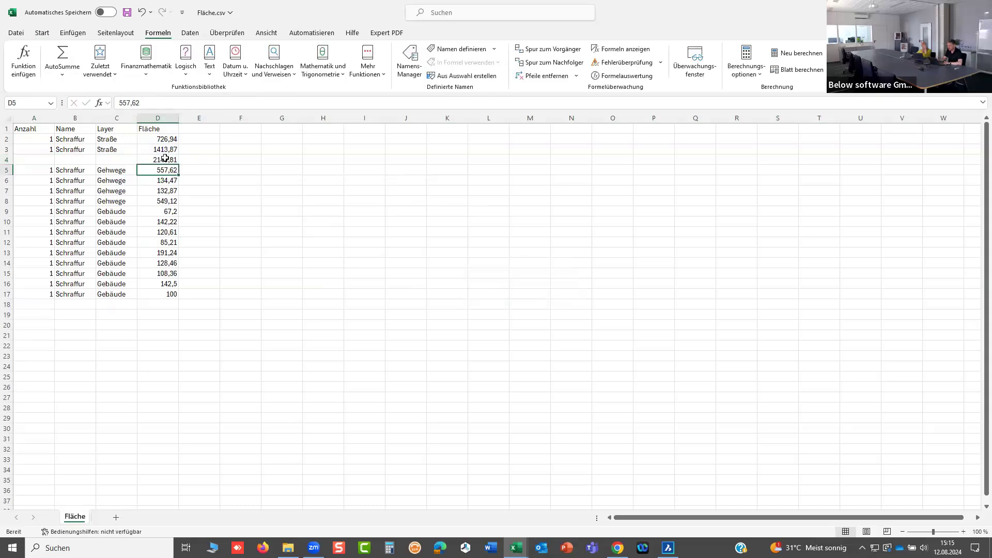
click(164, 159)
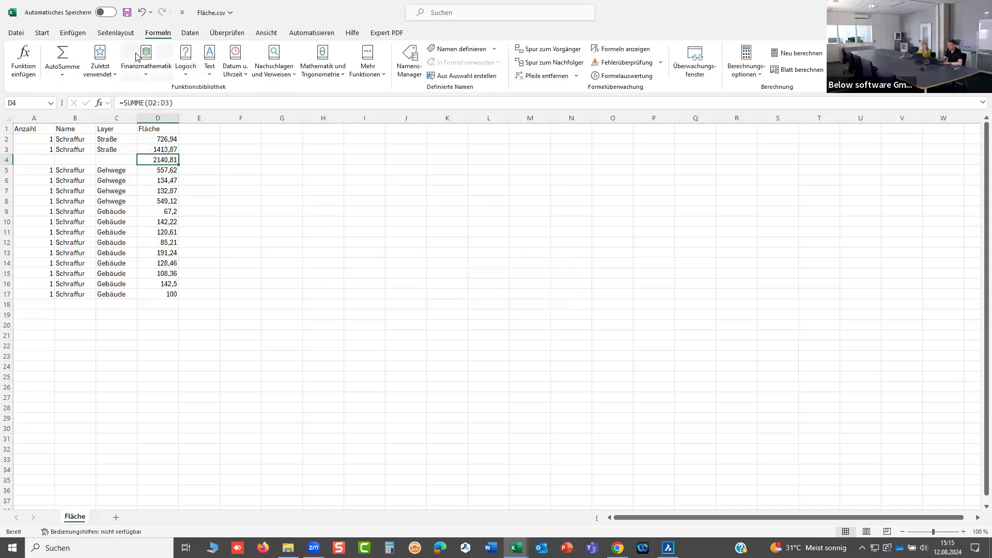
right_click(164, 158)
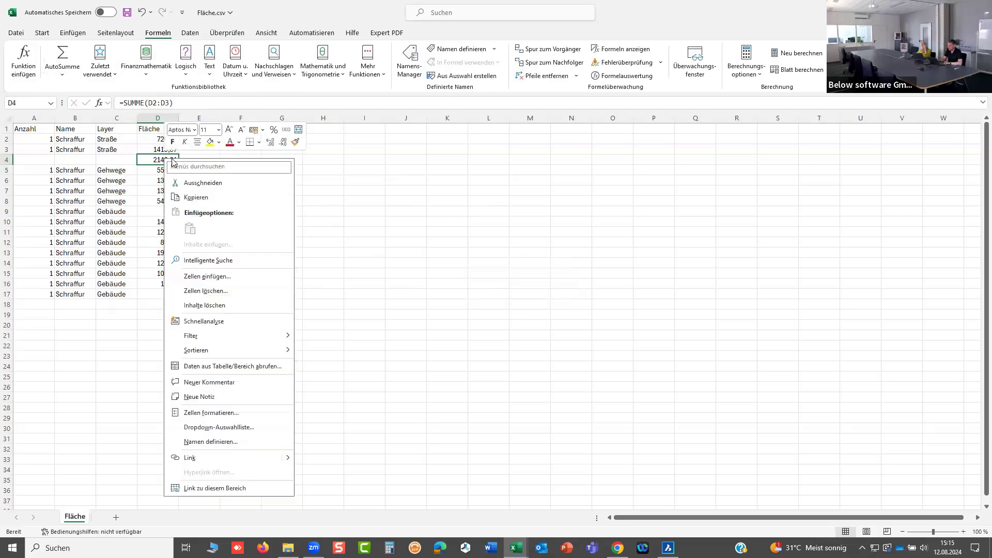
key(Escape)
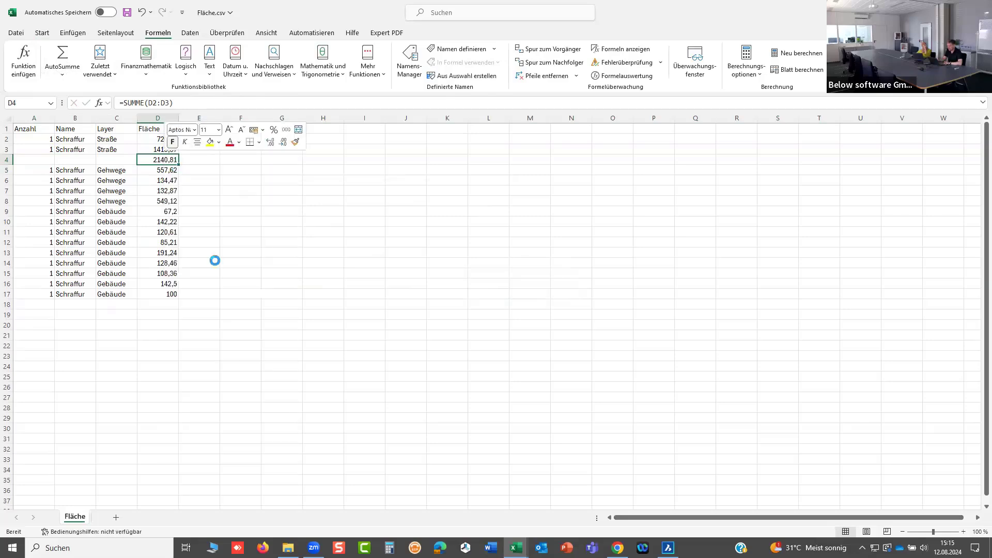
click(316, 362)
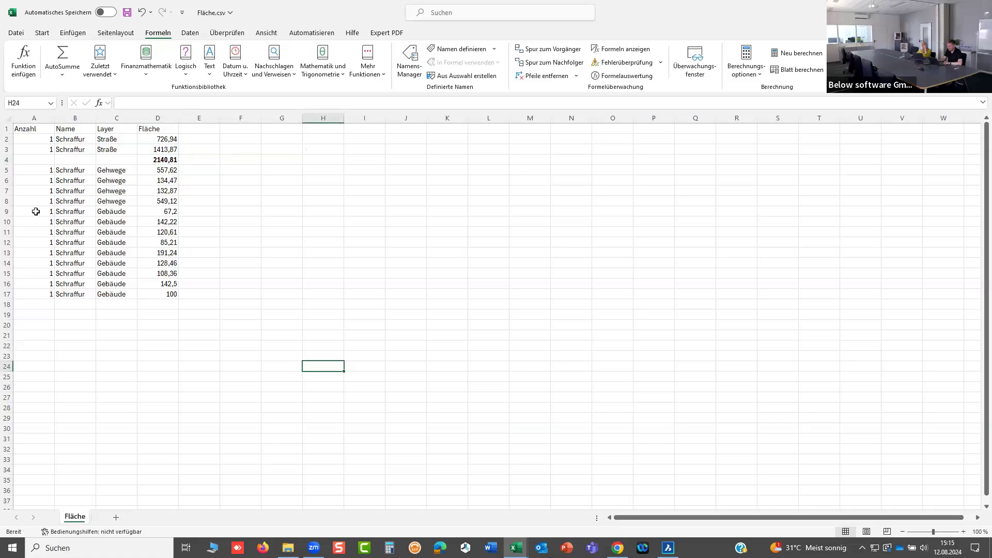
Insert a row at row 9 and add a bold Gehweg subtotal (1374,08) in D9.
click(8, 211)
right_click(8, 212)
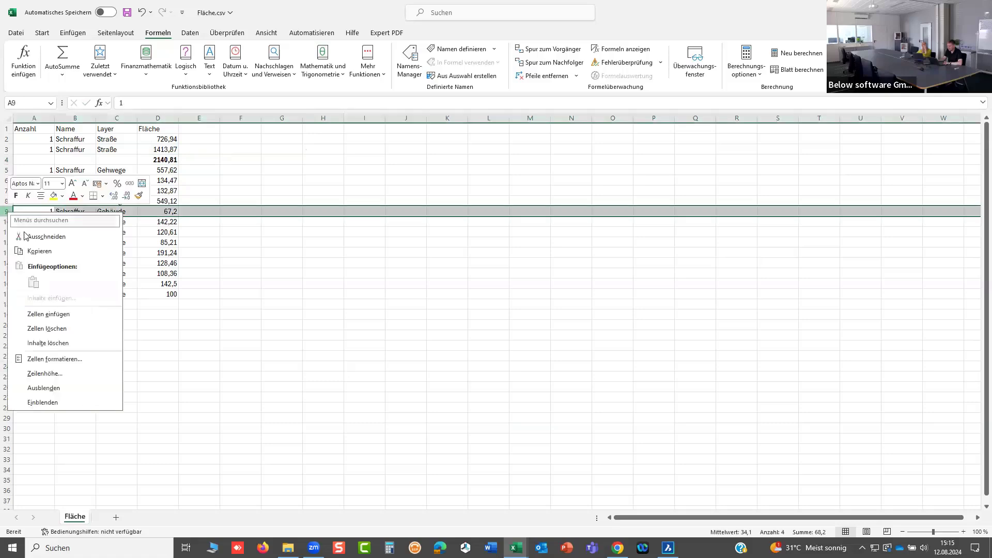
click(47, 317)
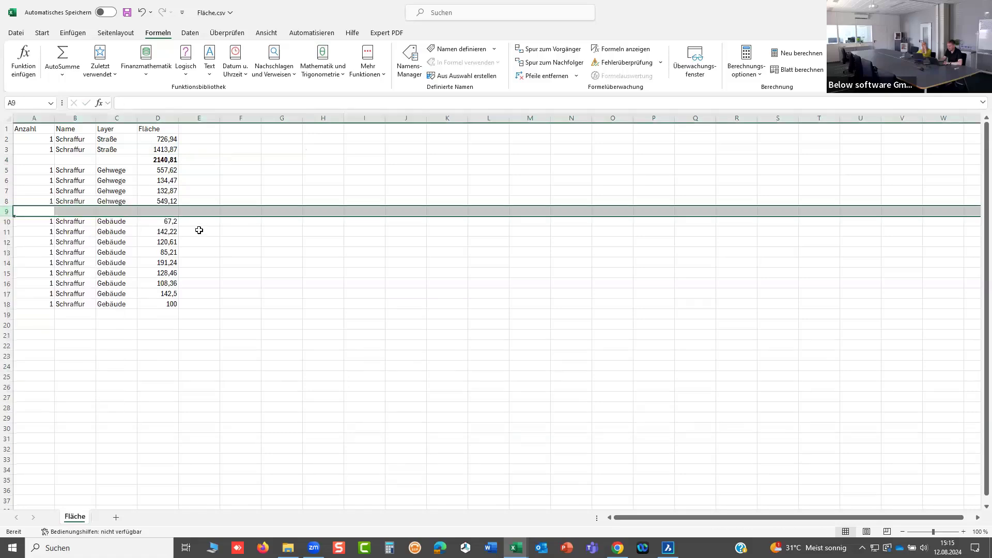
click(160, 211)
click(66, 51)
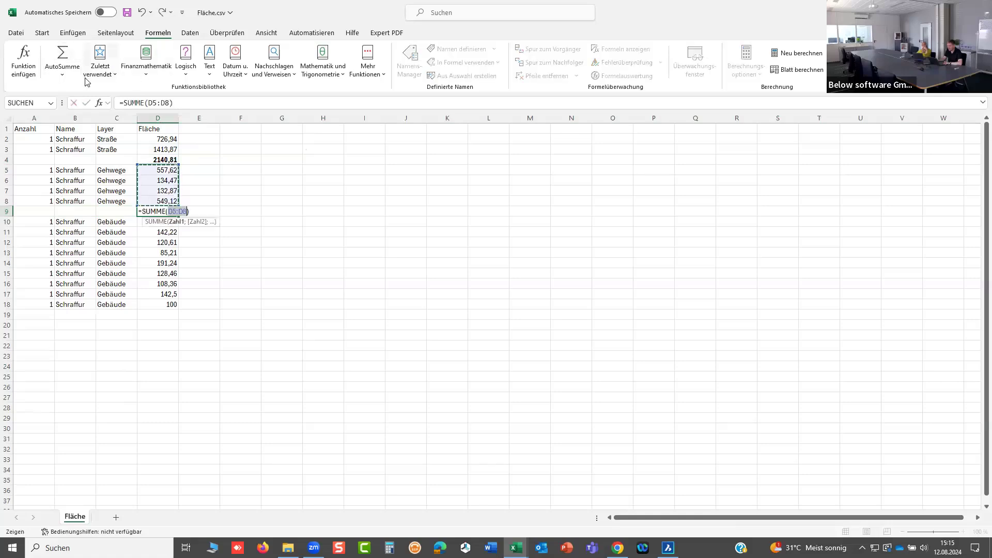
key(Return)
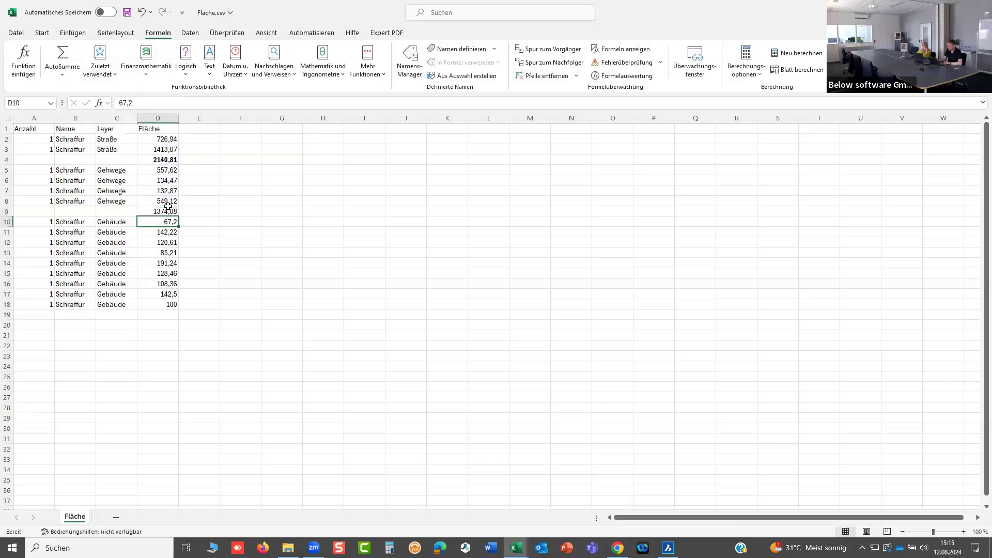
key(Up)
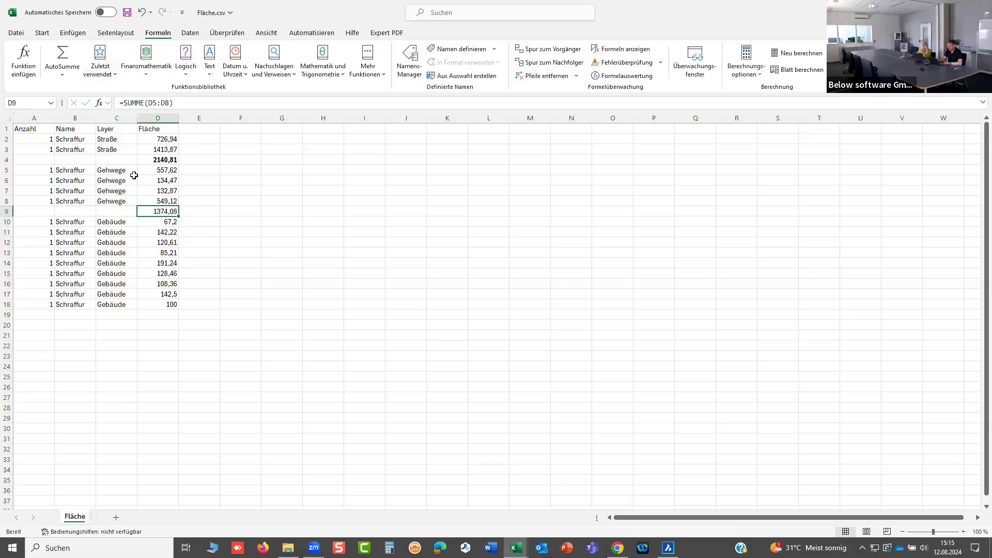
right_click(165, 210)
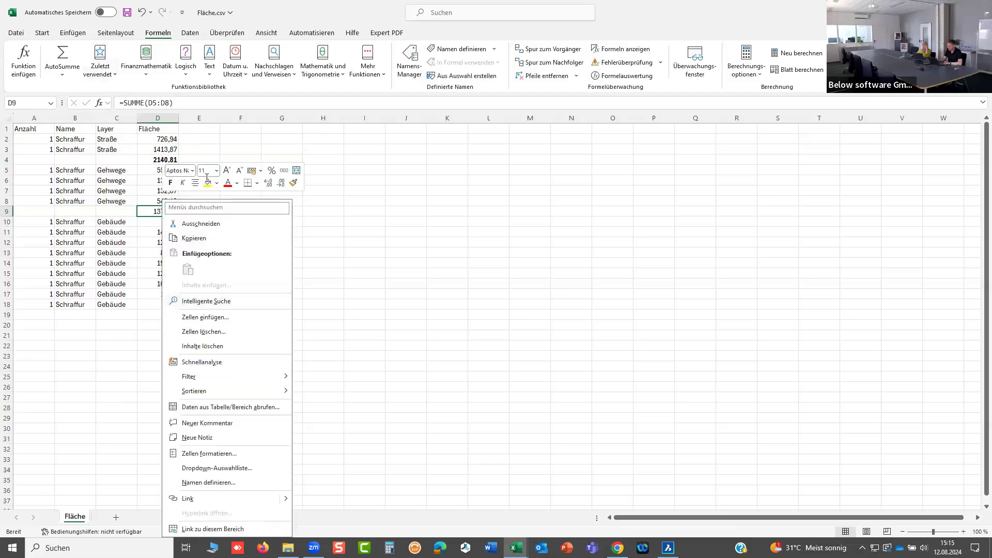
key(Escape)
click(171, 182)
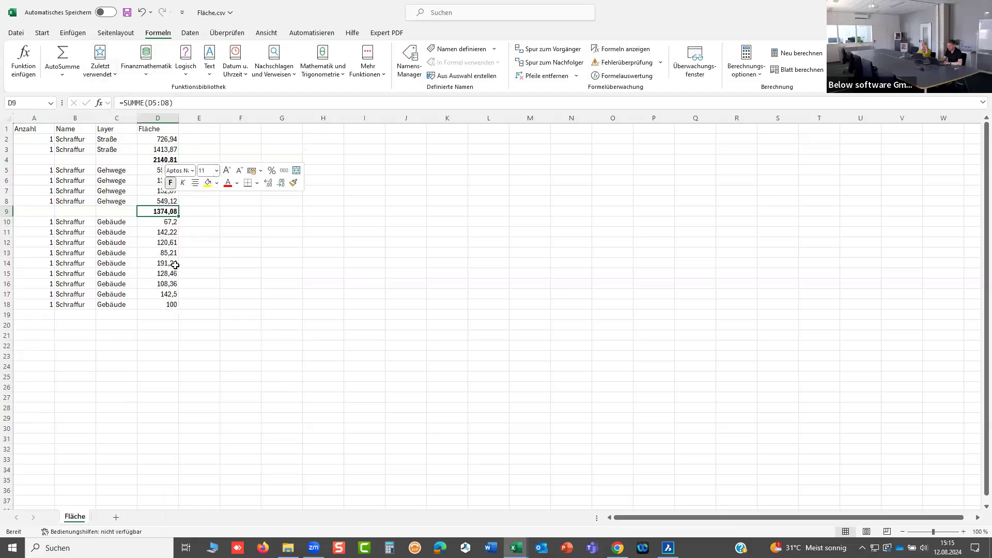
Add a bold AutoSumme of the Gebäude areas (1085,8) in D19.
click(168, 317)
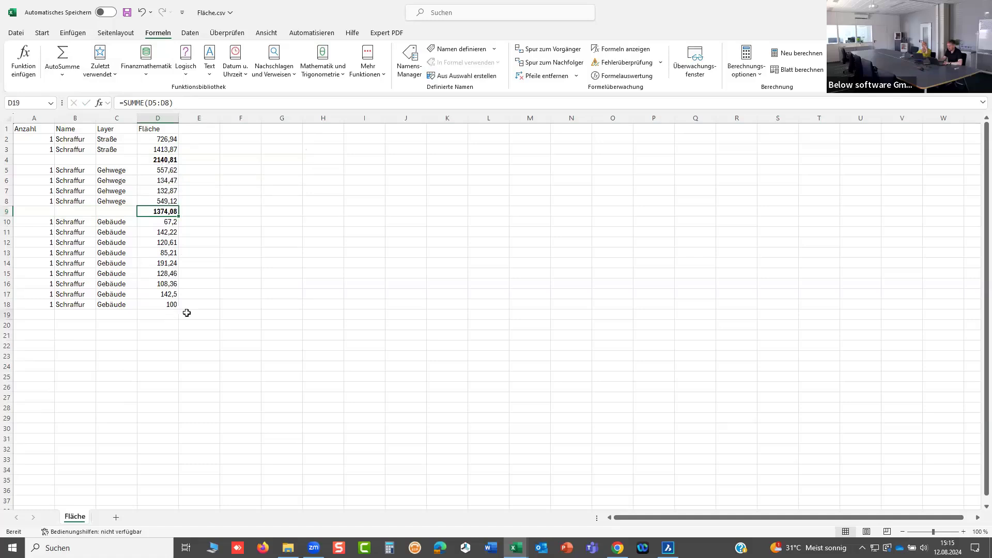
click(66, 60)
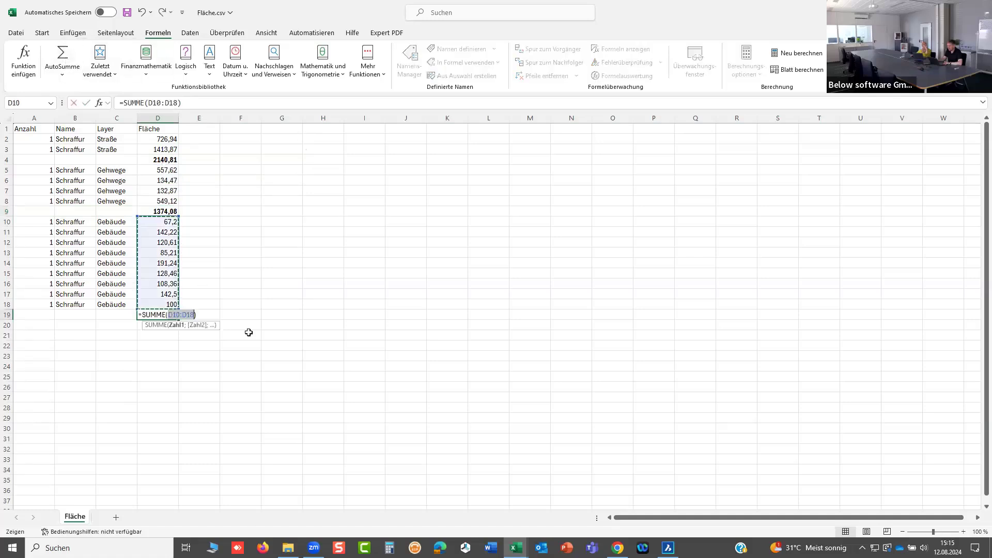
key(Return)
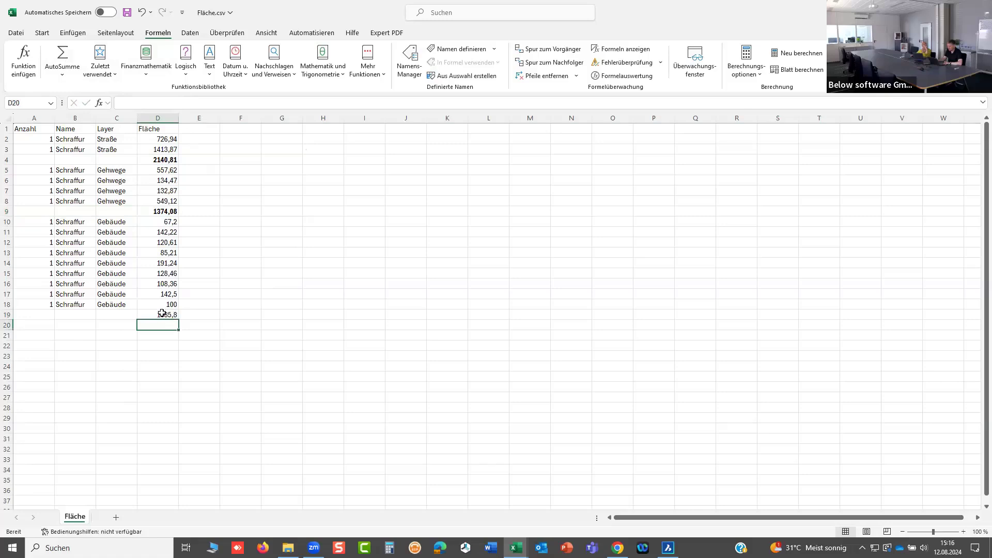
click(170, 314)
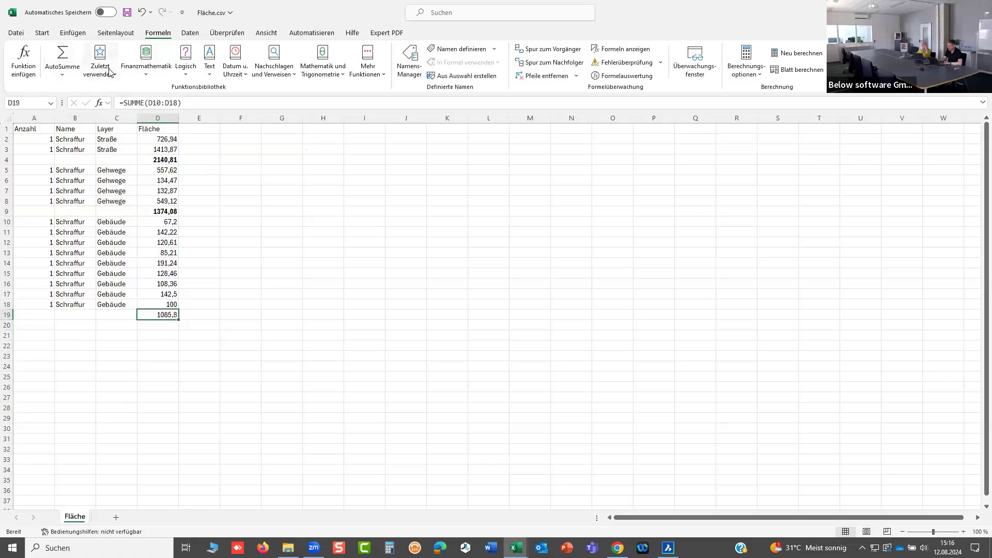
right_click(181, 316)
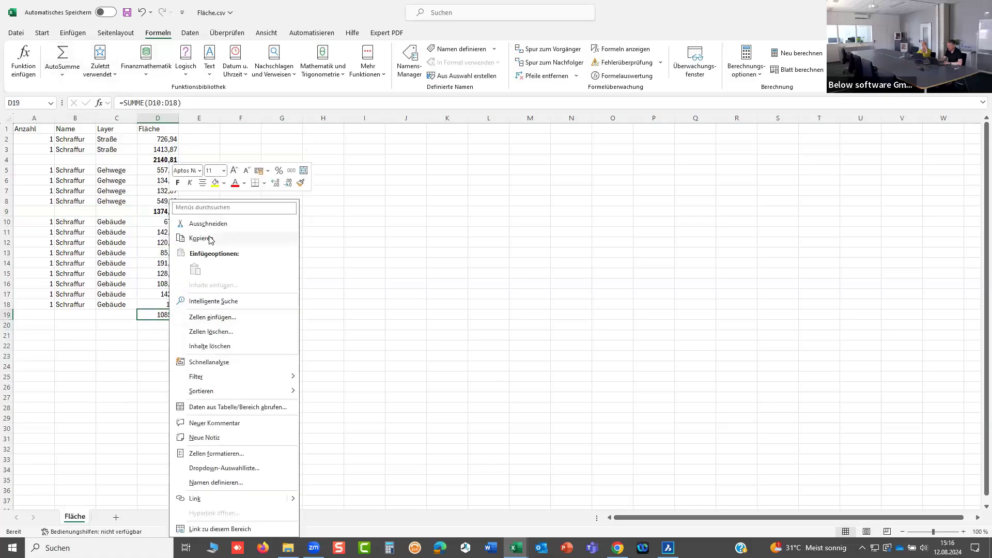
click(178, 183)
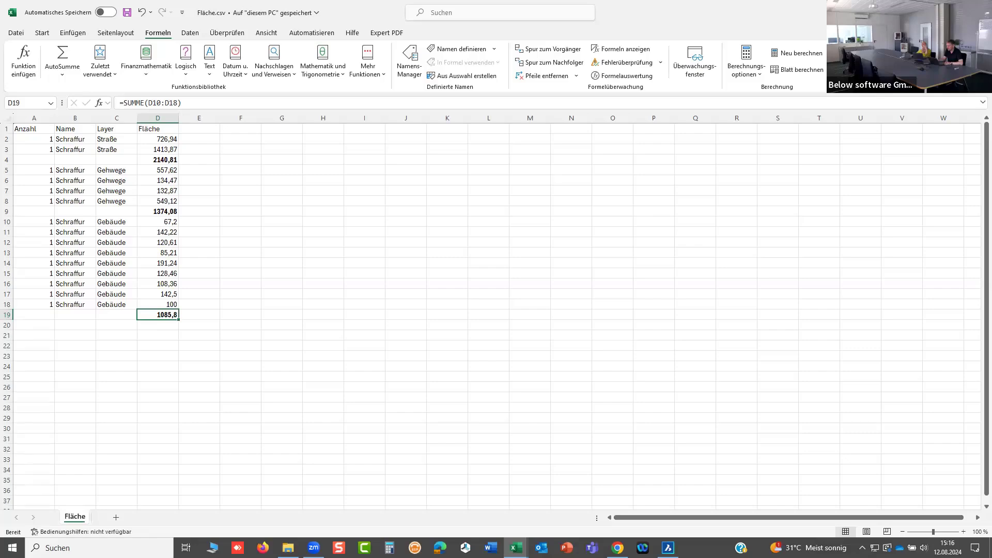
In Kataster.dwg, set the square Gebäude block's Länge parameter to 12 via Properties.
key(super+d)
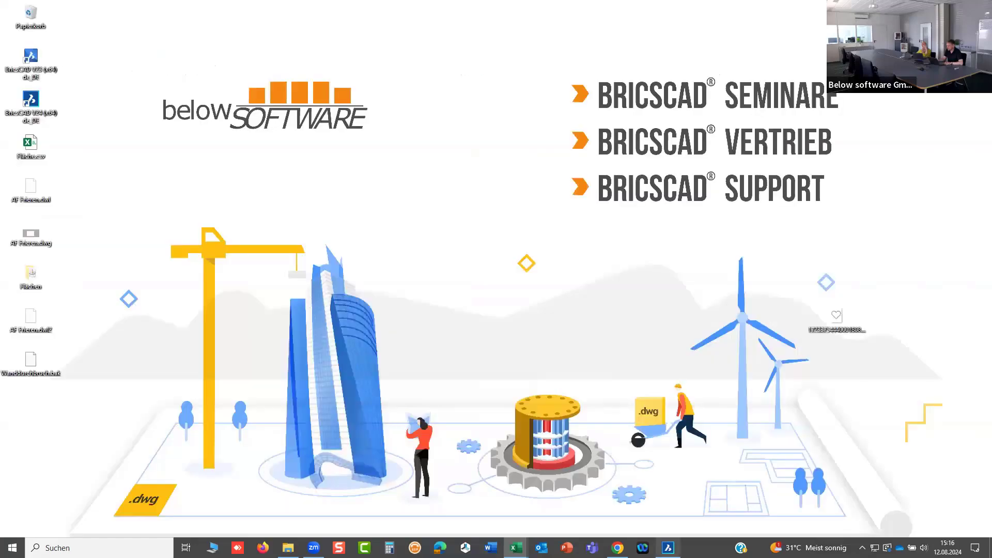
click(669, 547)
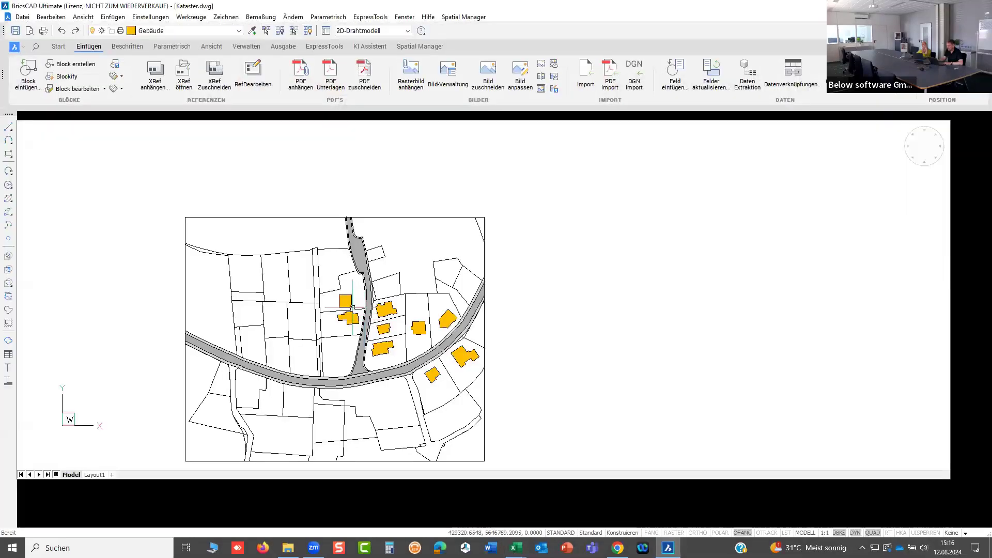
scroll(371, 336, up, 5)
scroll(286, 241, up, 3)
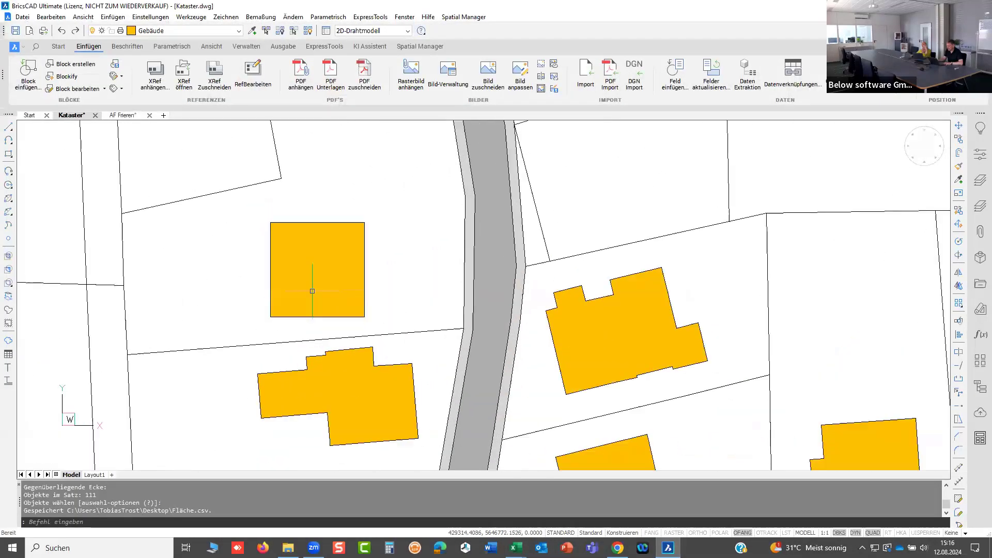
scroll(318, 285, up, 2)
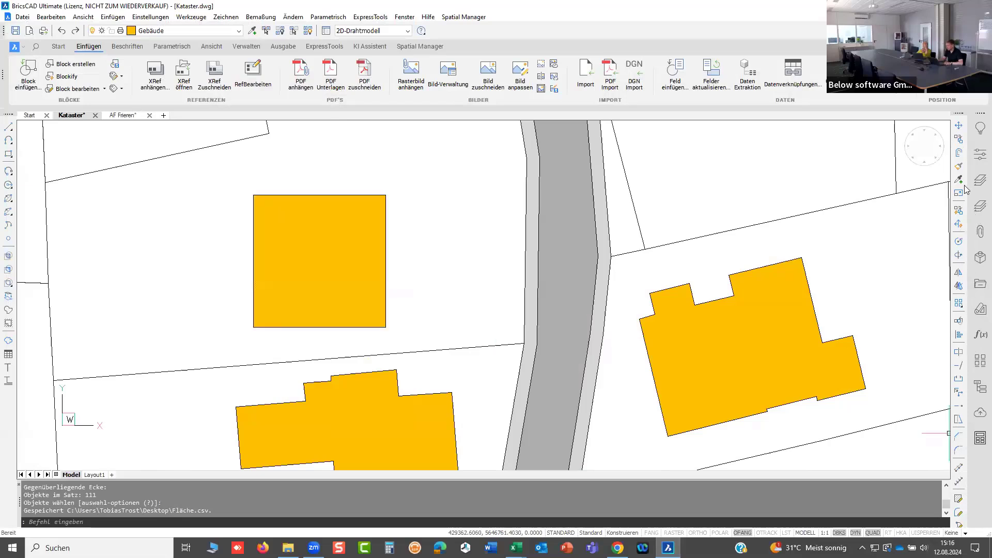
click(979, 152)
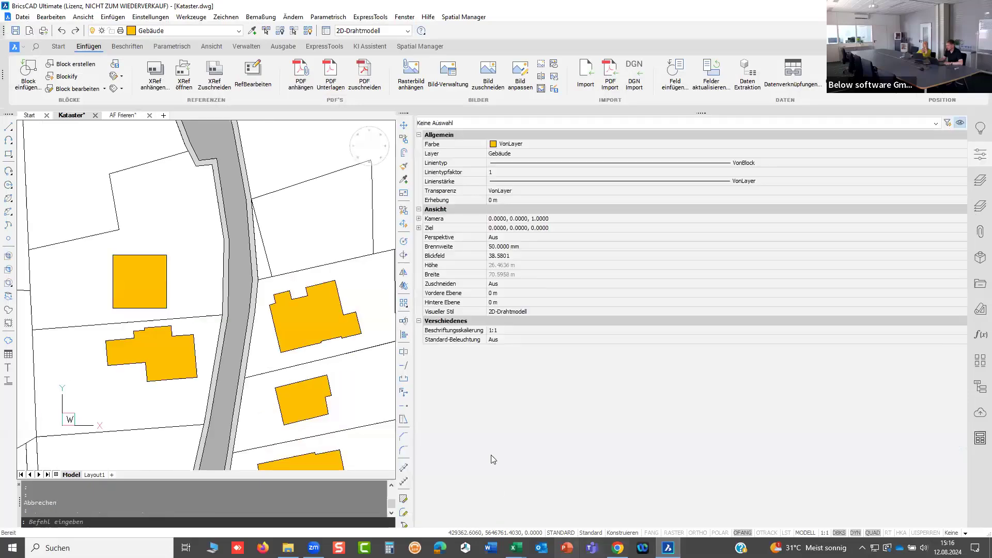
click(130, 284)
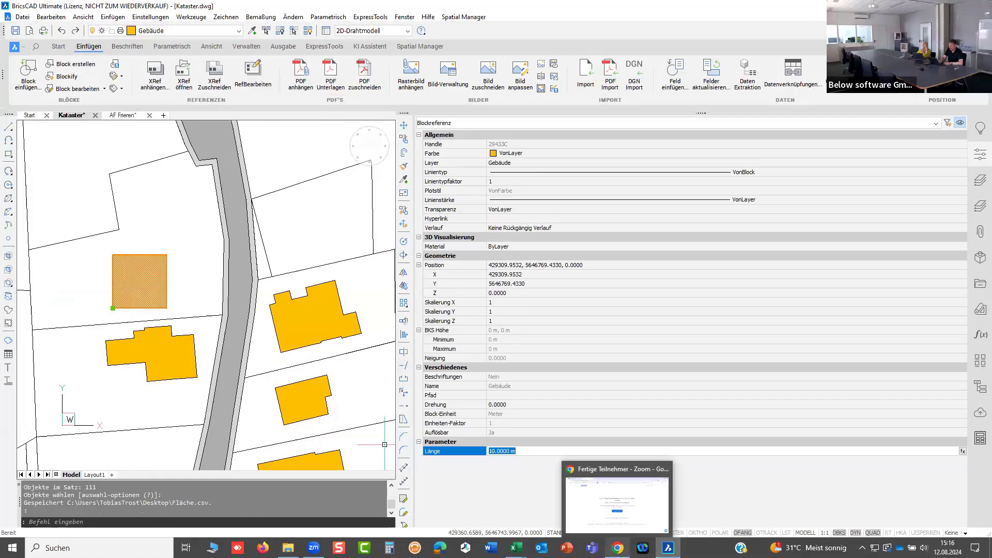
text(12)
key(Return)
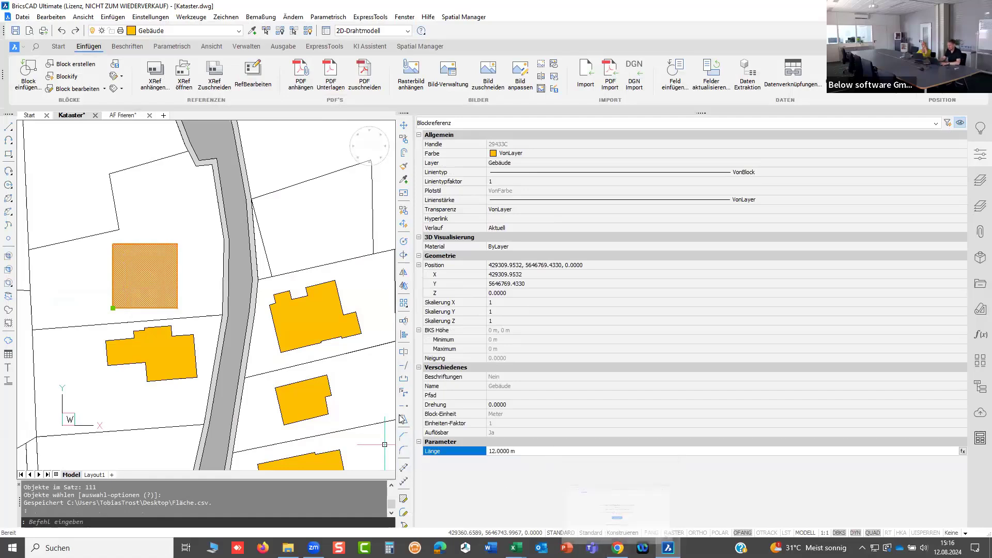
key(Escape)
key(Escape)
scroll(393, 378, down, 2)
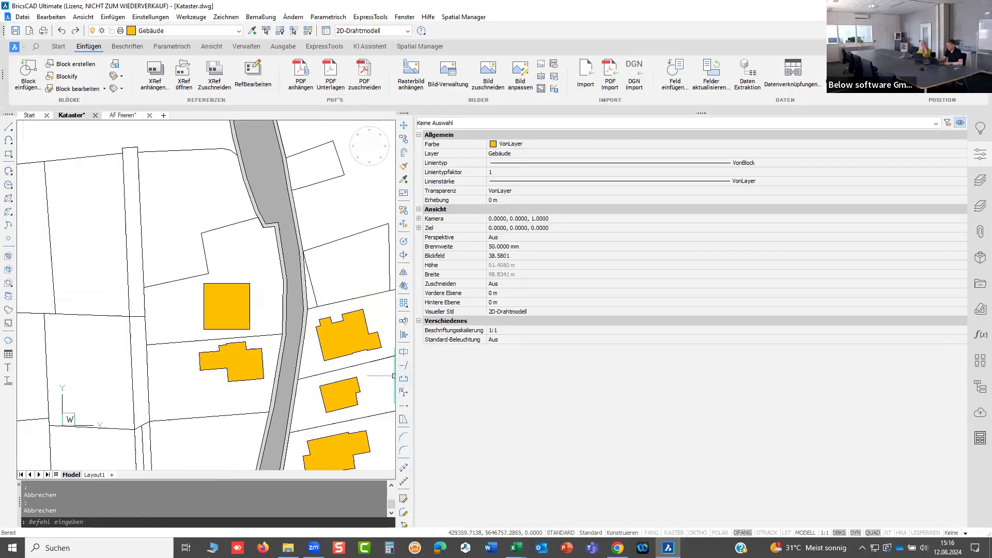
Start a new data extraction and window-select 101 objects in the upper map.
click(744, 88)
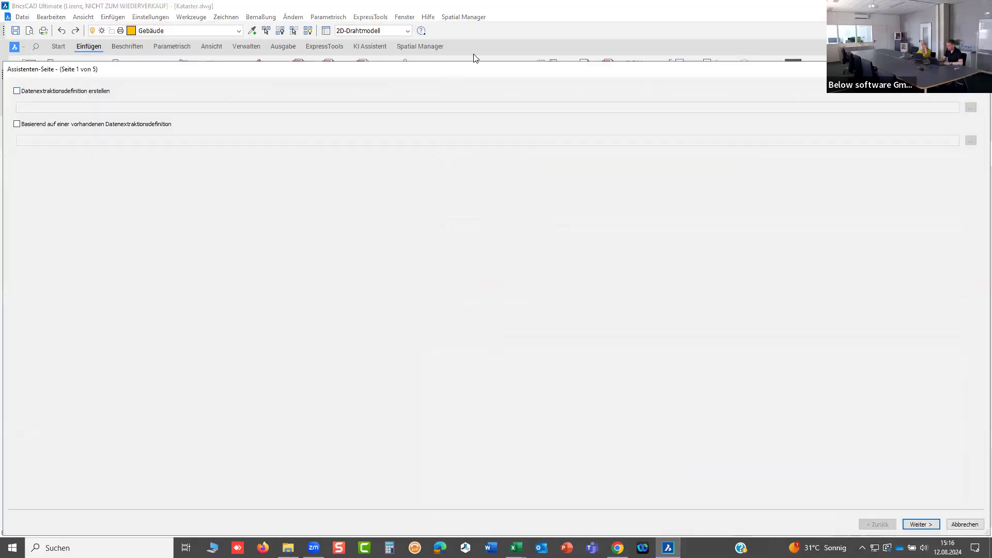
click(918, 524)
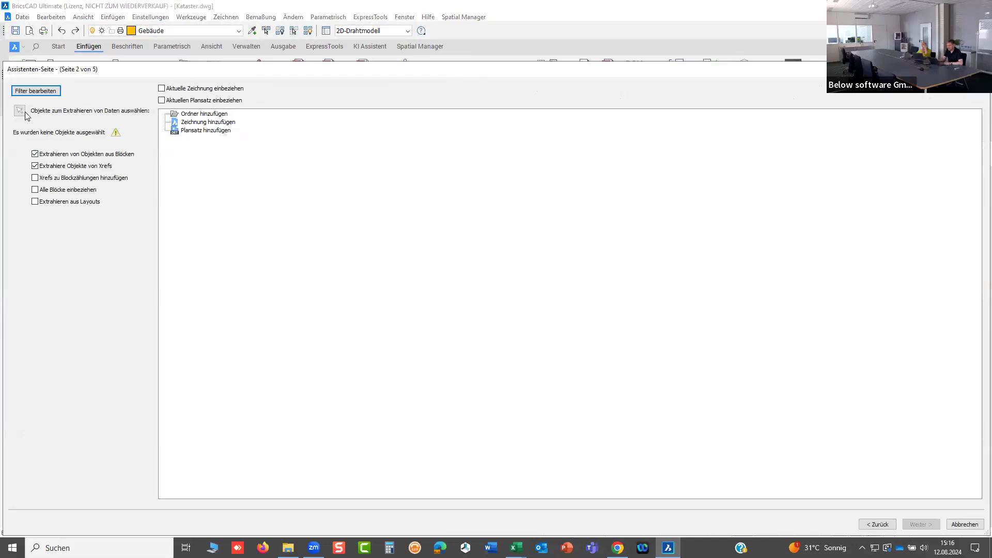
click(19, 110)
right_click(263, 125)
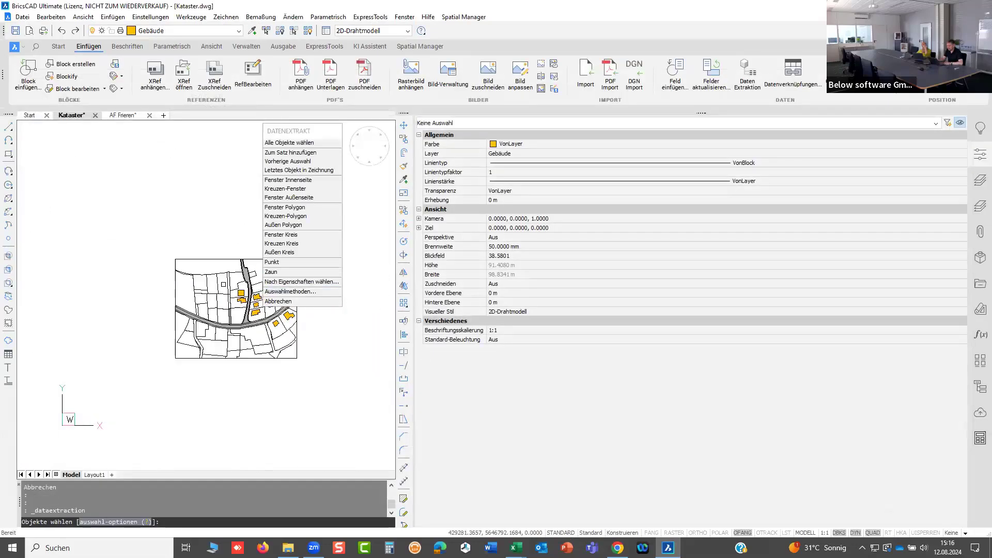
click(155, 229)
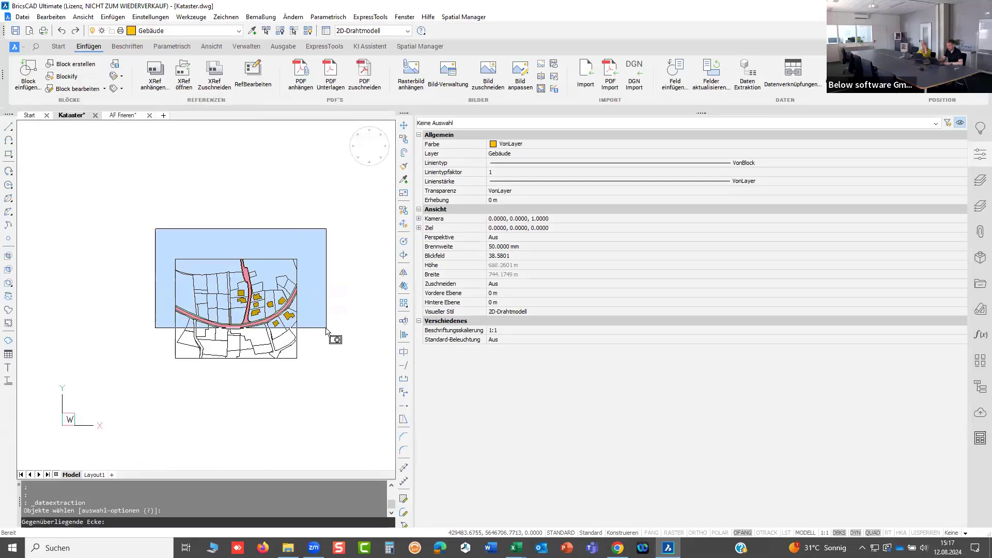
click(327, 328)
right_click(340, 336)
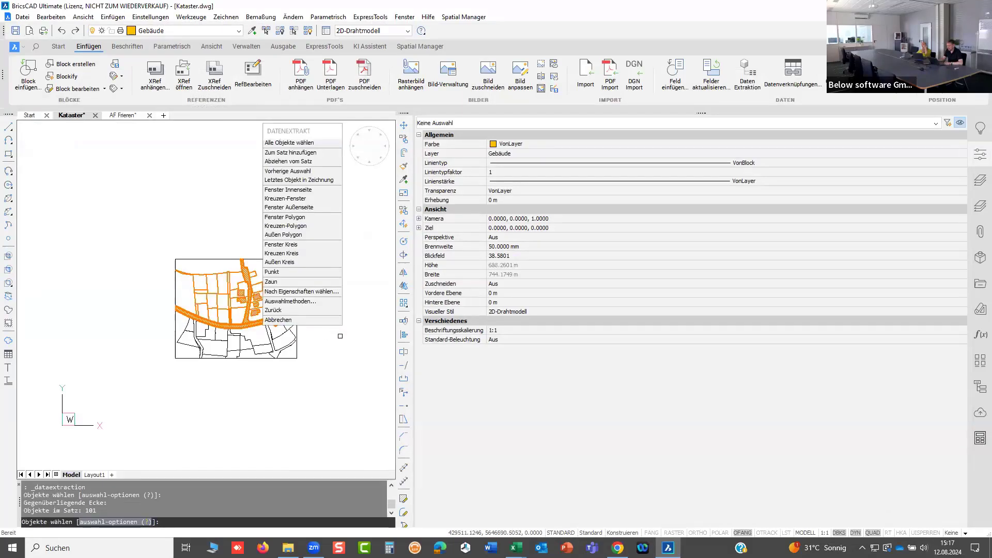
key(Return)
Exclude xrefs and limit the extracted object types to Schraffur only.
click(35, 166)
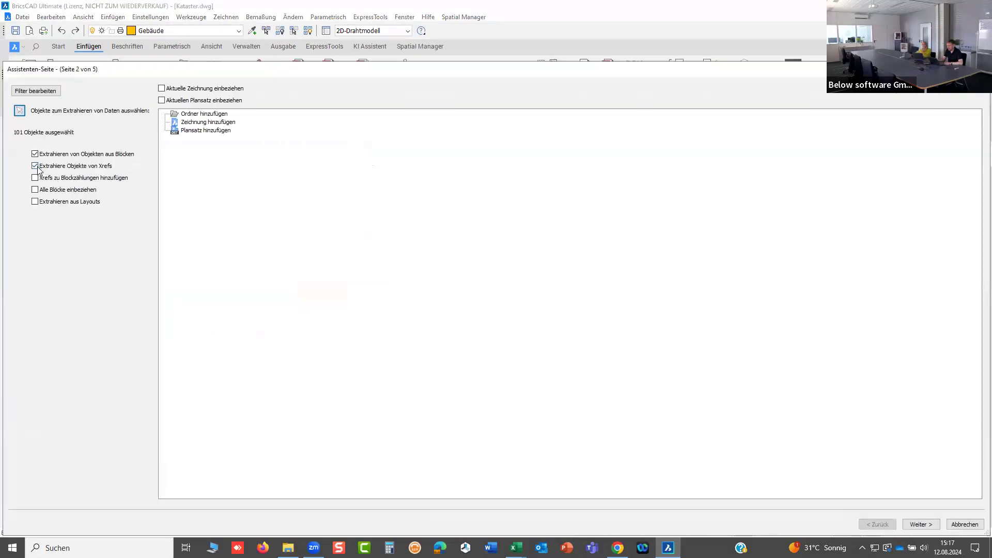
click(924, 525)
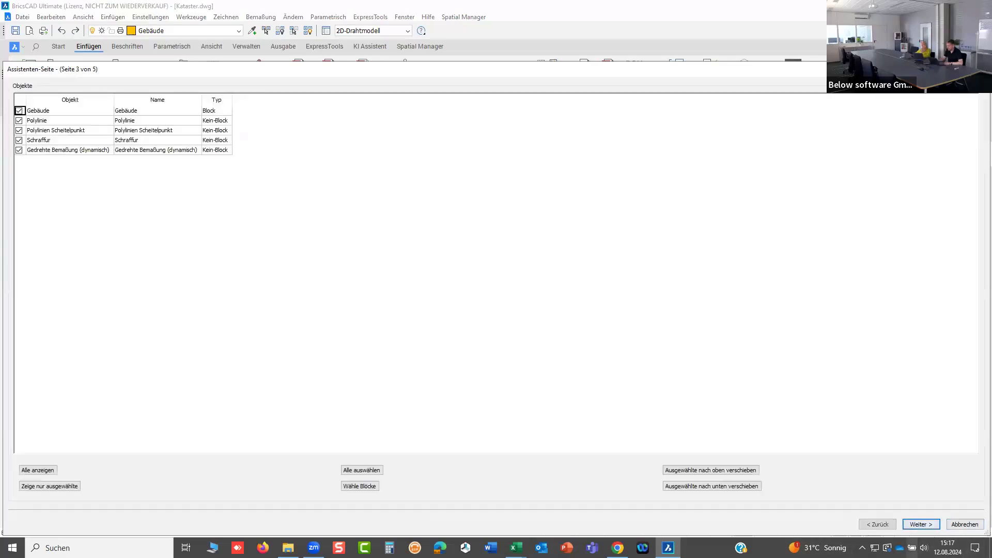
click(19, 111)
click(19, 121)
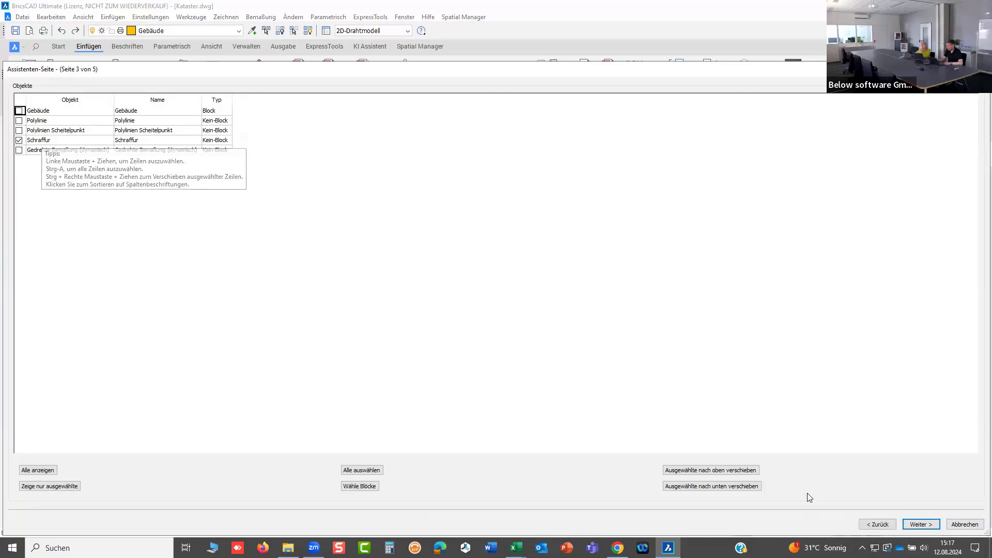
Include the Layer and Fläche properties in the extraction.
click(920, 525)
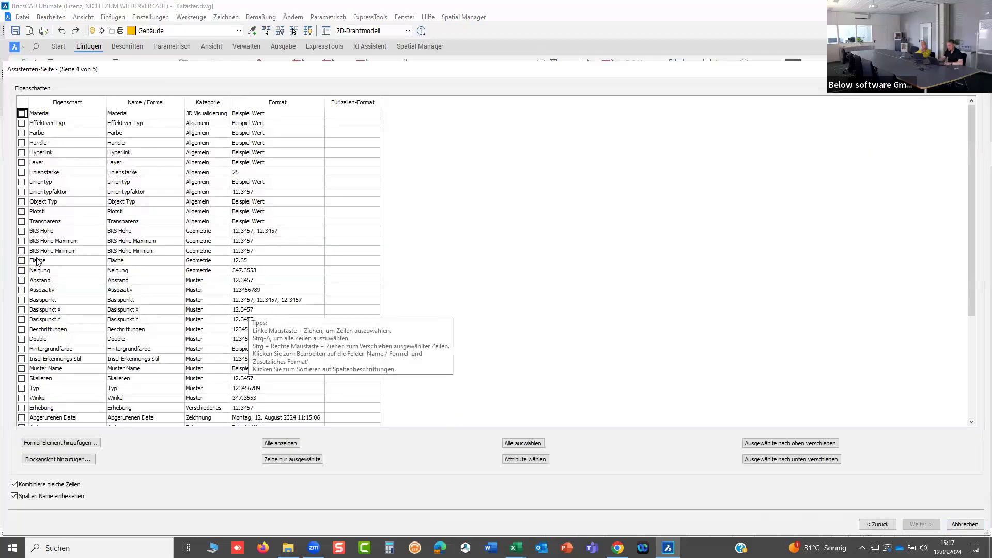
click(21, 163)
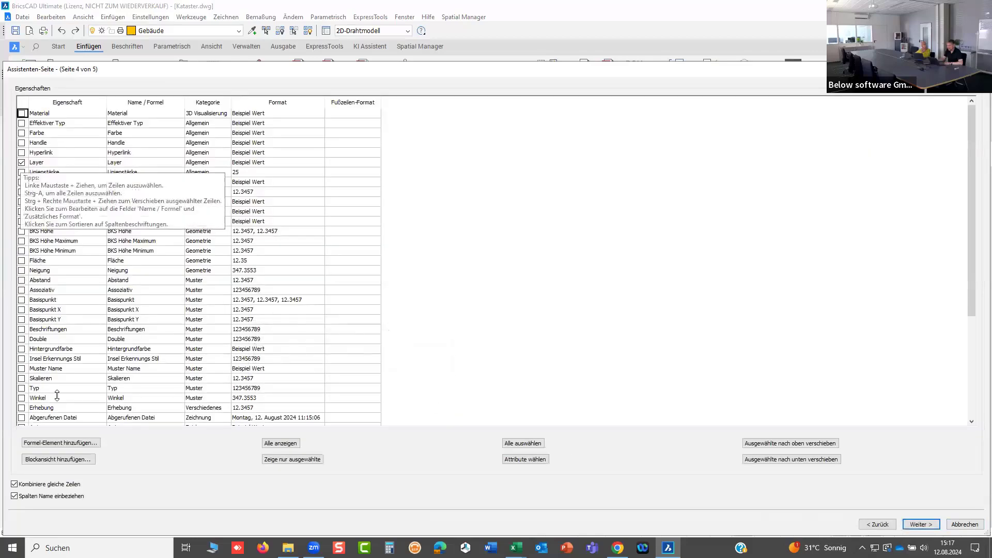
click(21, 261)
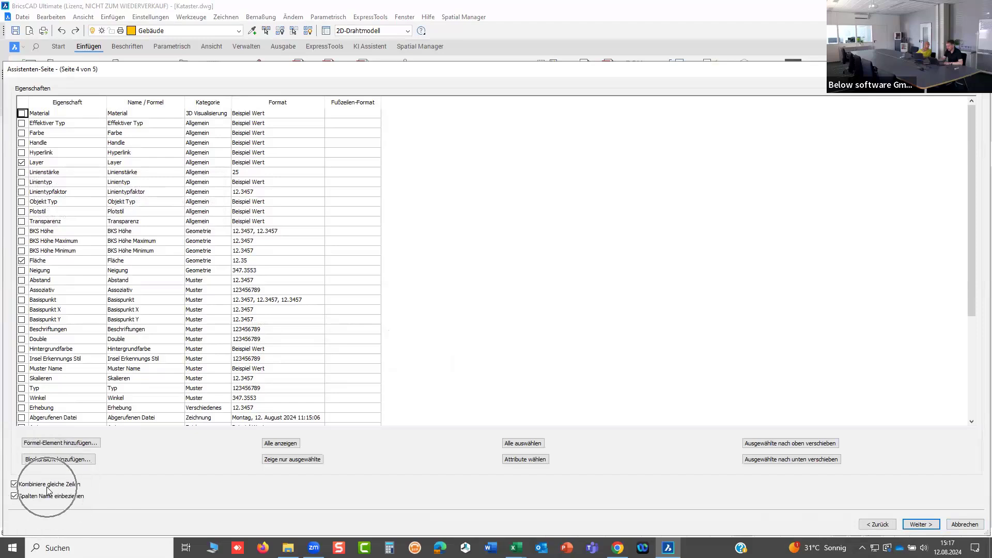
Set the output file to Fläche2.csv on the Desktop and finish the extraction.
click(928, 525)
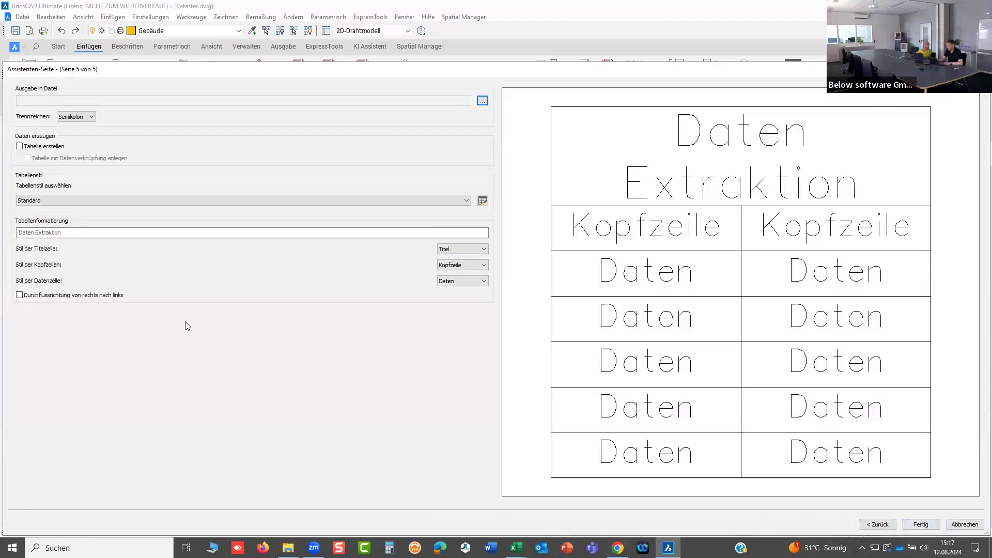
click(484, 102)
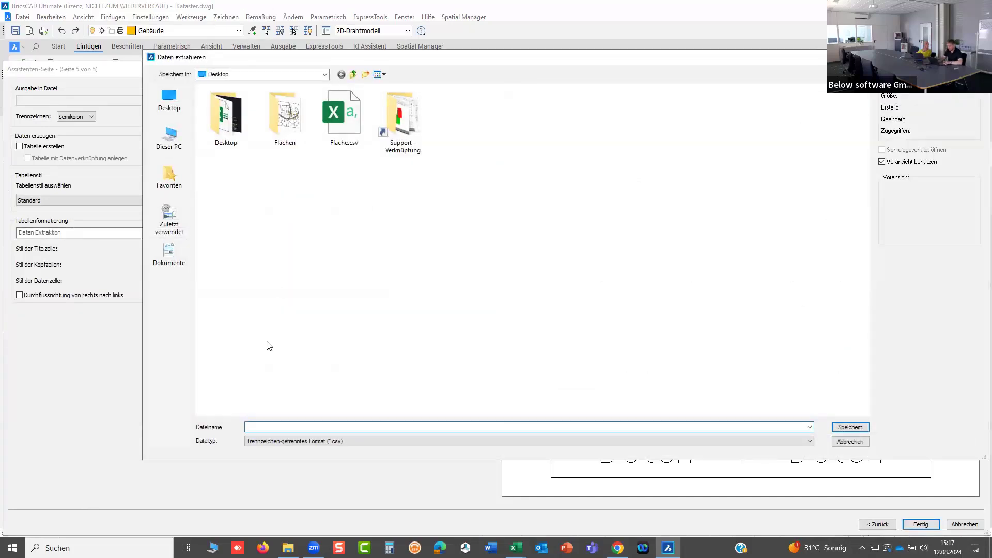
text(Fläch)
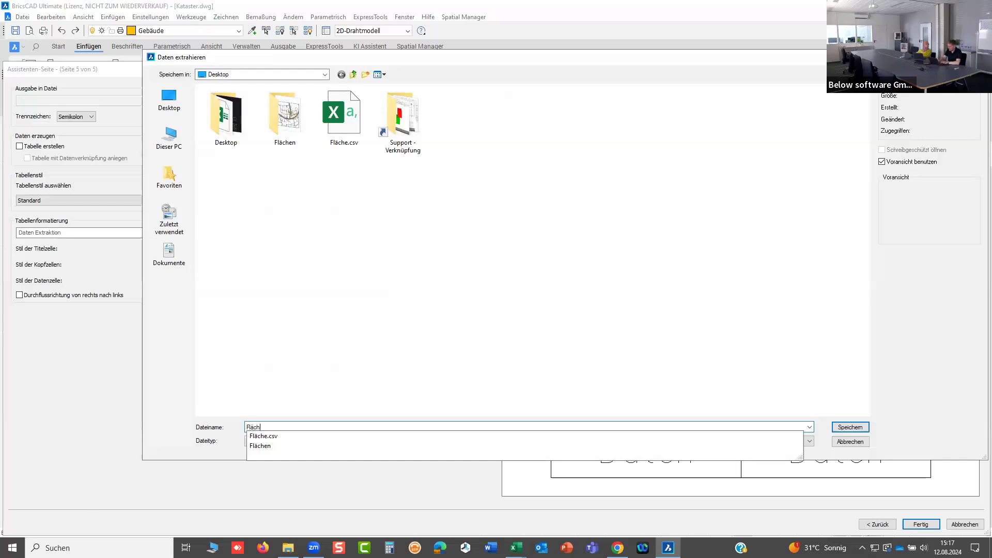
text(e2)
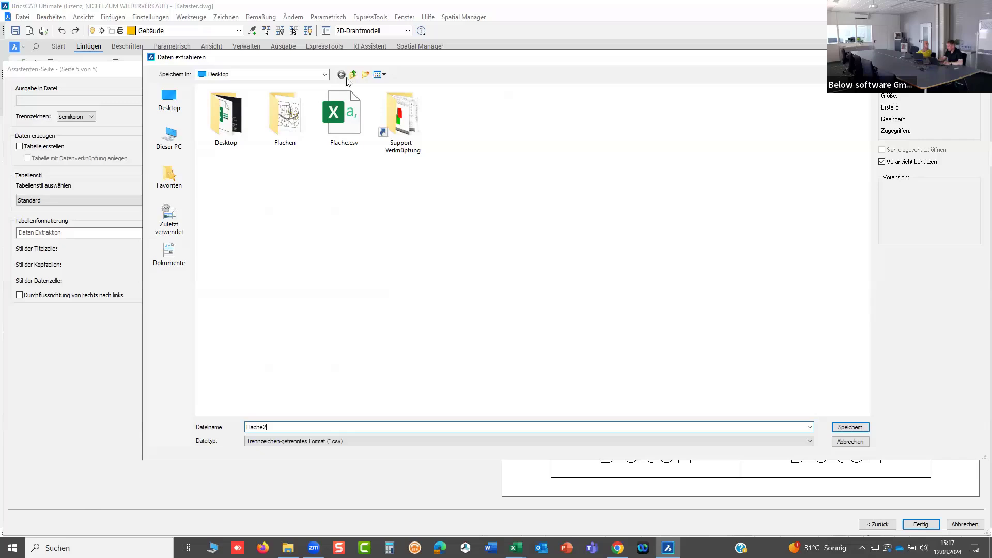
click(842, 429)
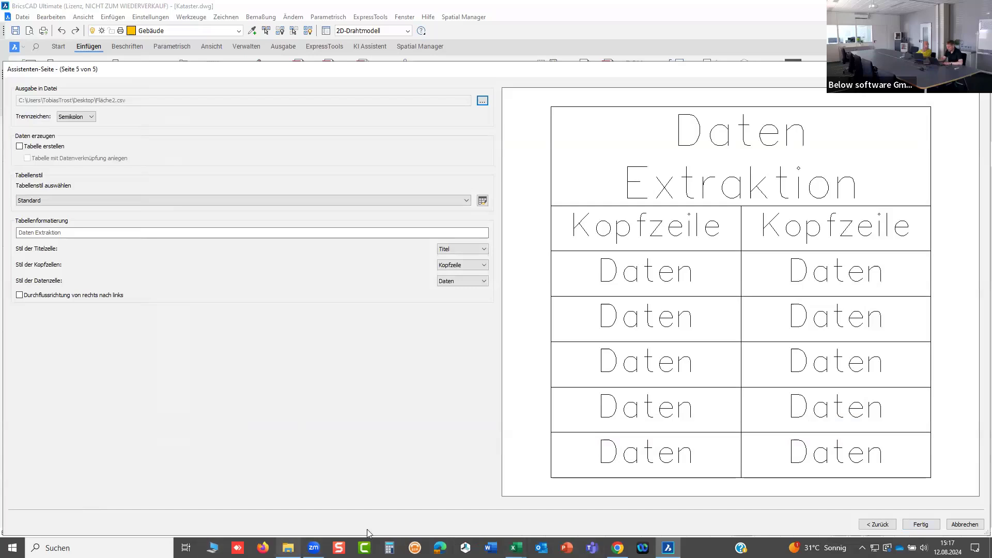
key(super+d)
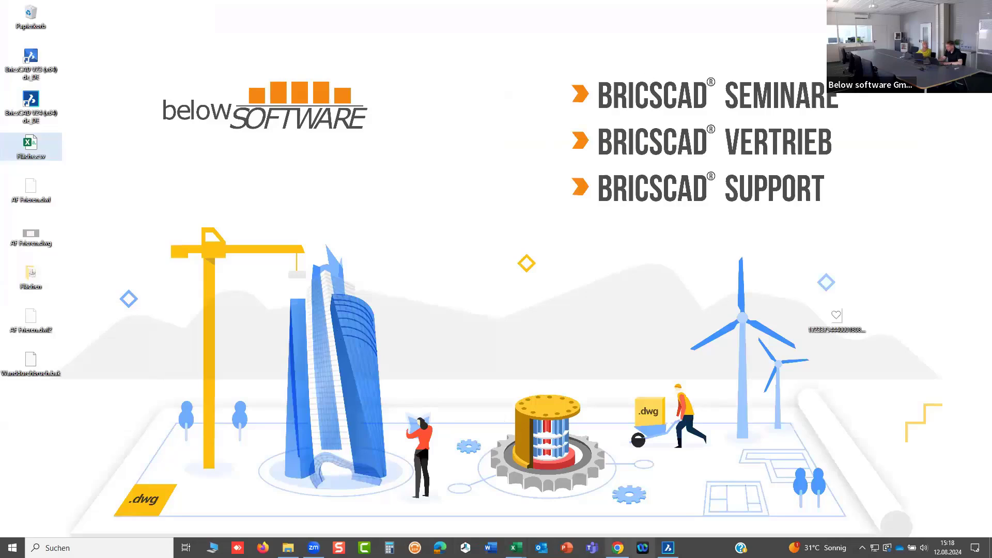
click(990, 548)
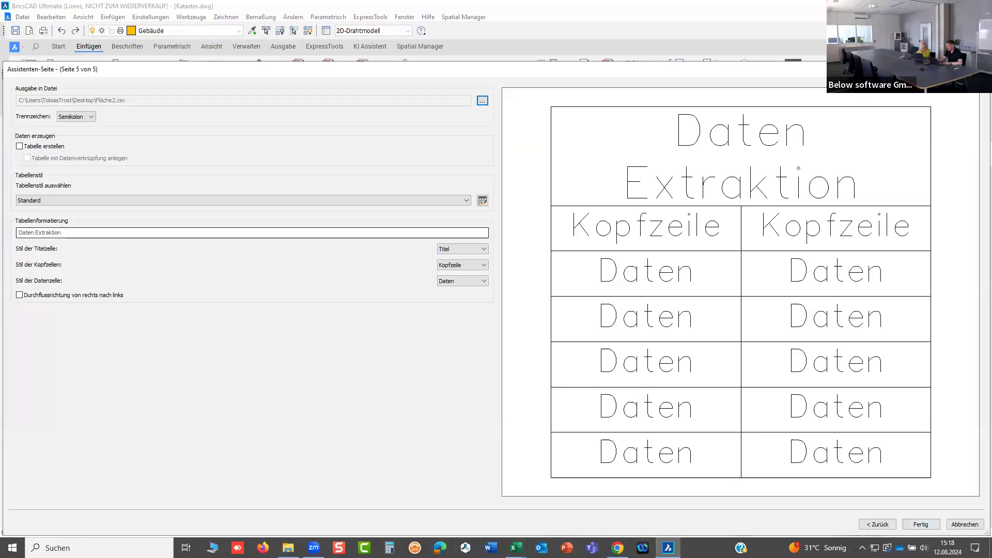
click(921, 524)
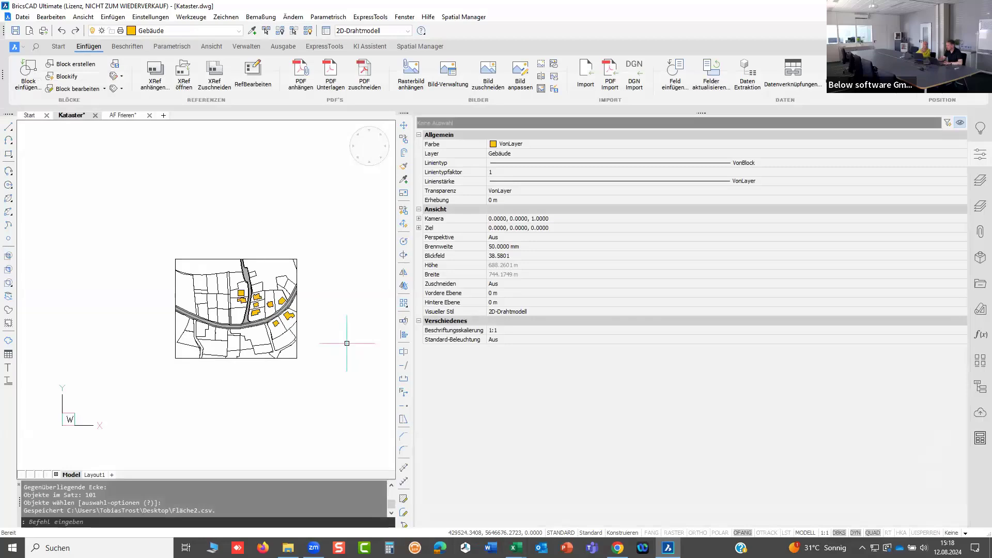
Open Fläche2.csv from the desktop in Excel and select the last area in D16.
key(super+d)
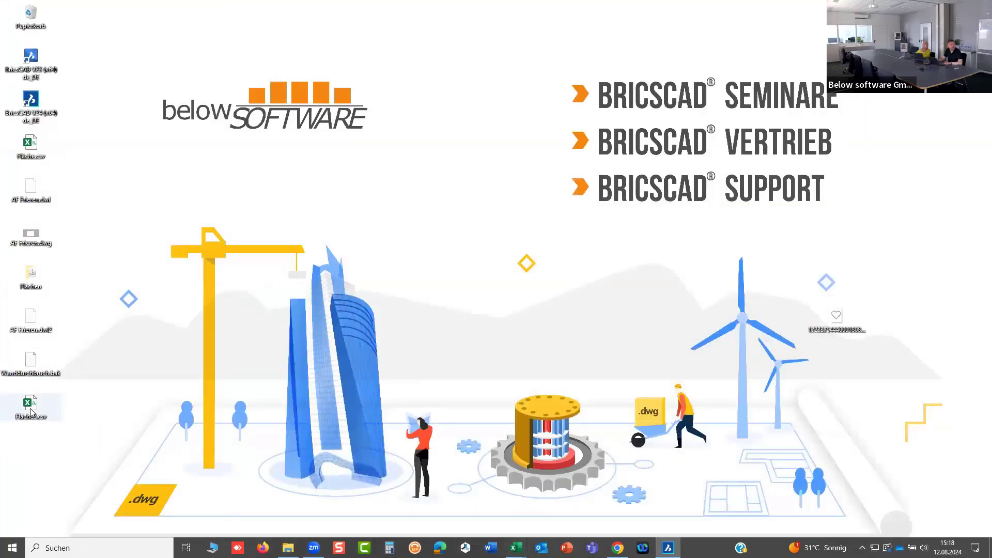
click(31, 412)
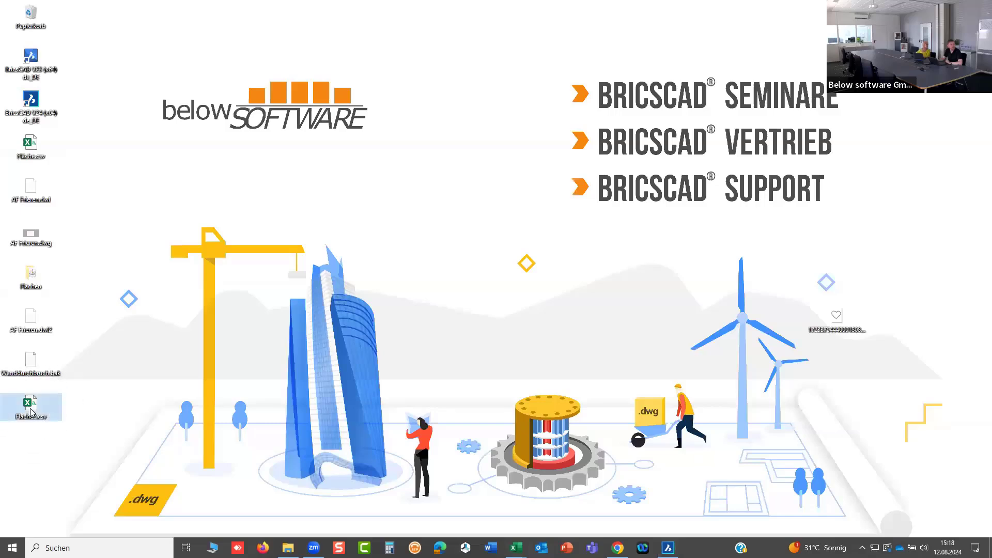
double_click(31, 412)
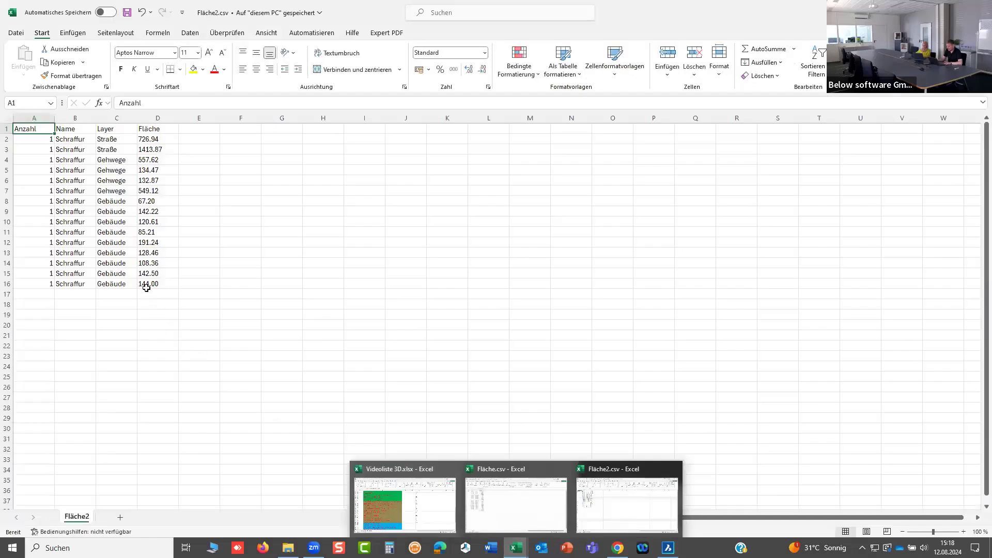
click(148, 286)
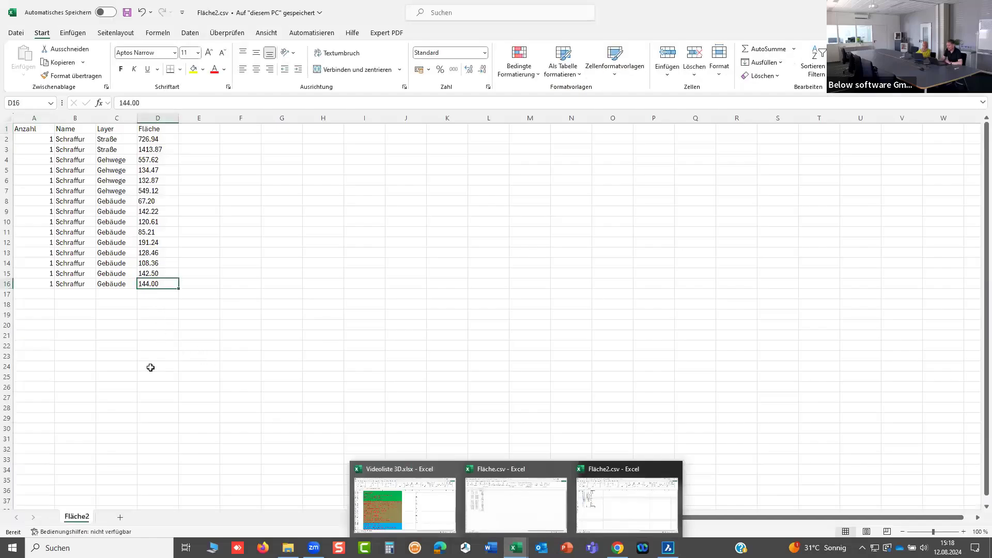
Switch to the Fläche.csv workbook and inspect the last Gebäude area in D18.
click(522, 509)
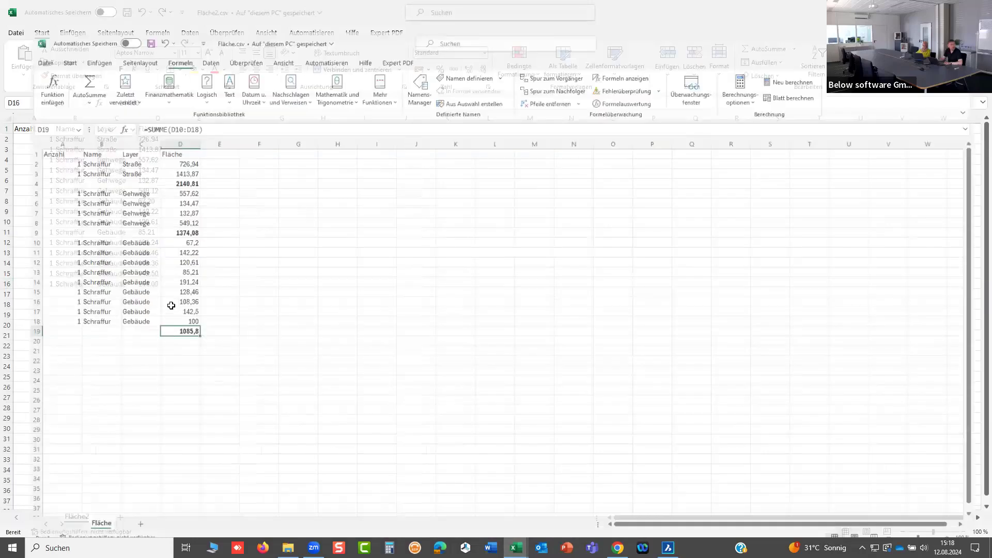
key(Up)
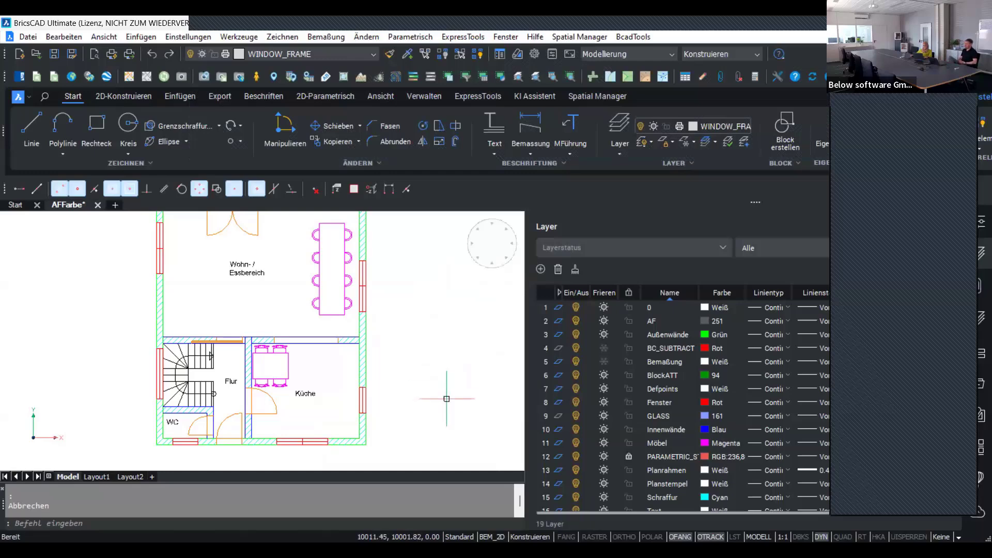
Open Layout1 and zoom around its mostly grey floor-plan viewports.
scroll(439, 399, down, 2)
scroll(425, 375, up, 2)
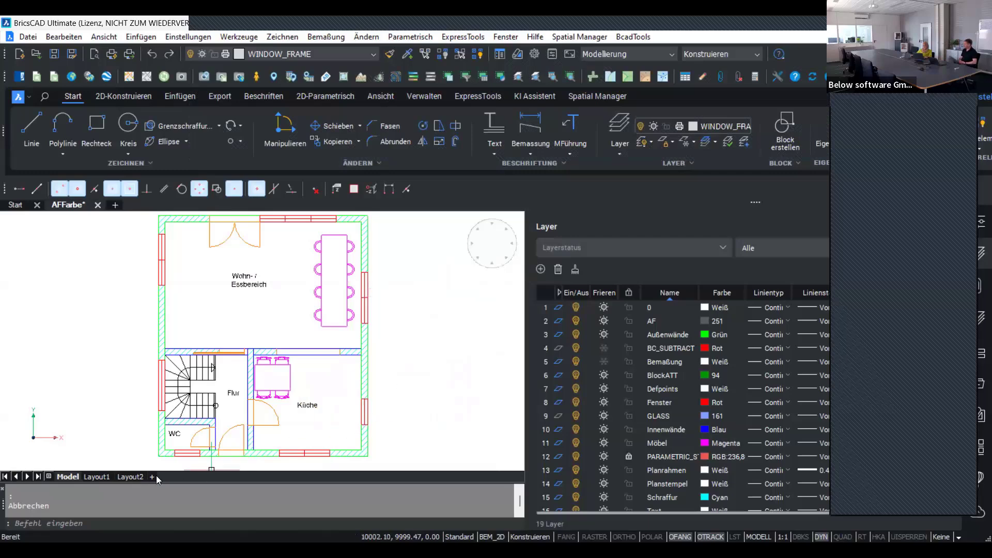
click(98, 477)
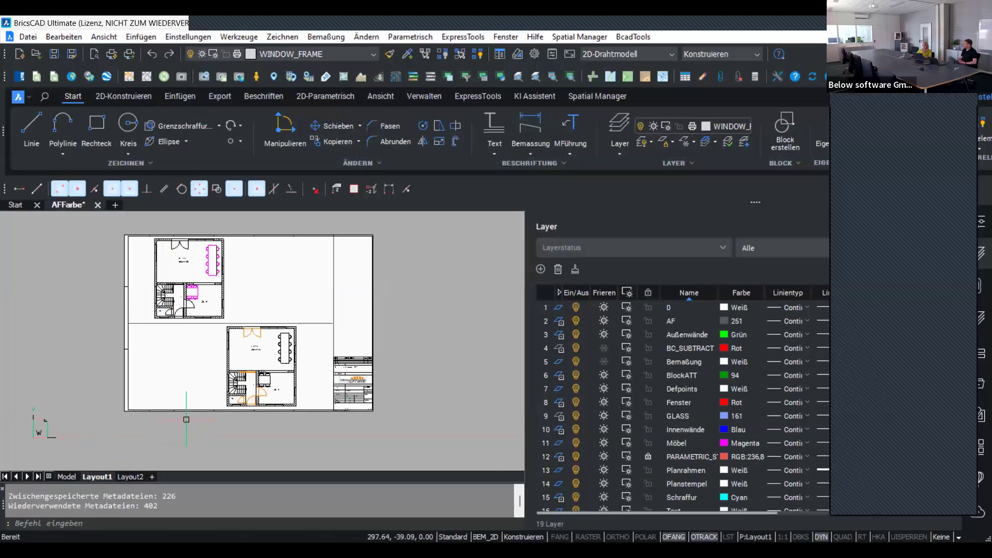
scroll(180, 316, up, 2)
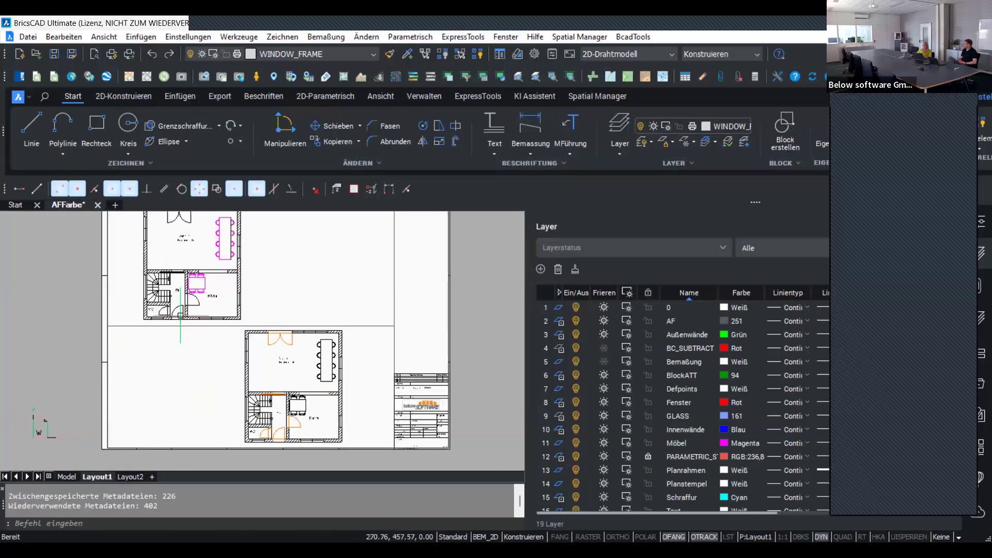
scroll(180, 316, down, 2)
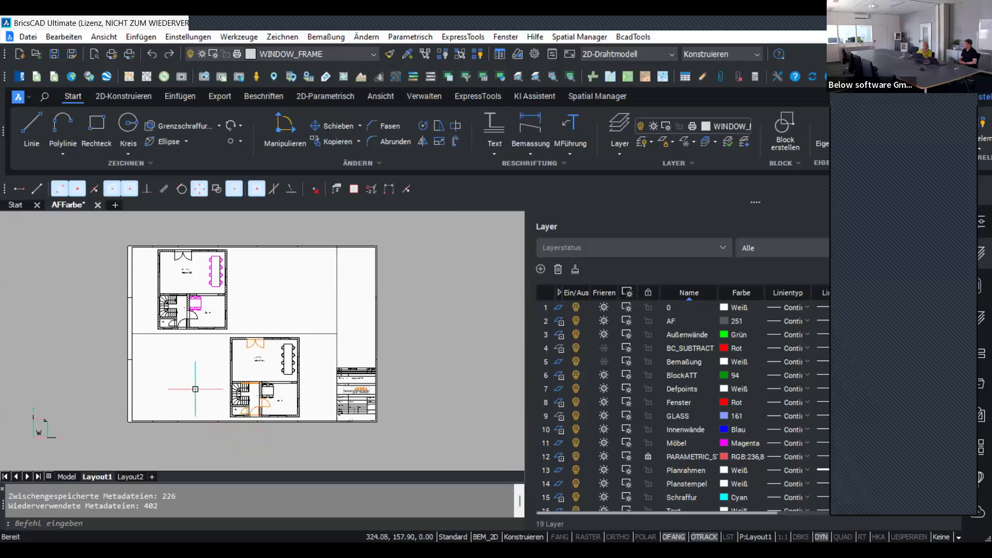
scroll(195, 389, up, 2)
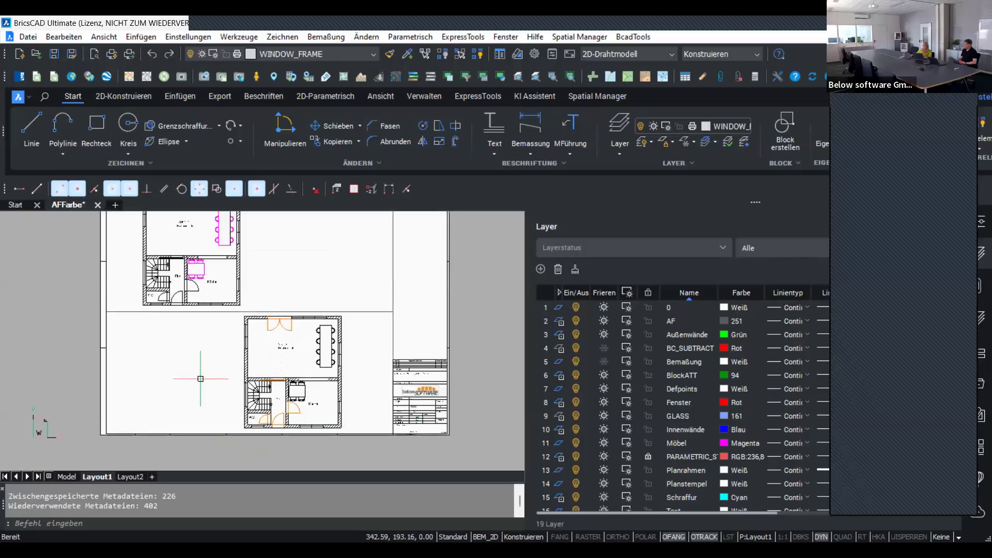
scroll(201, 379, down, 2)
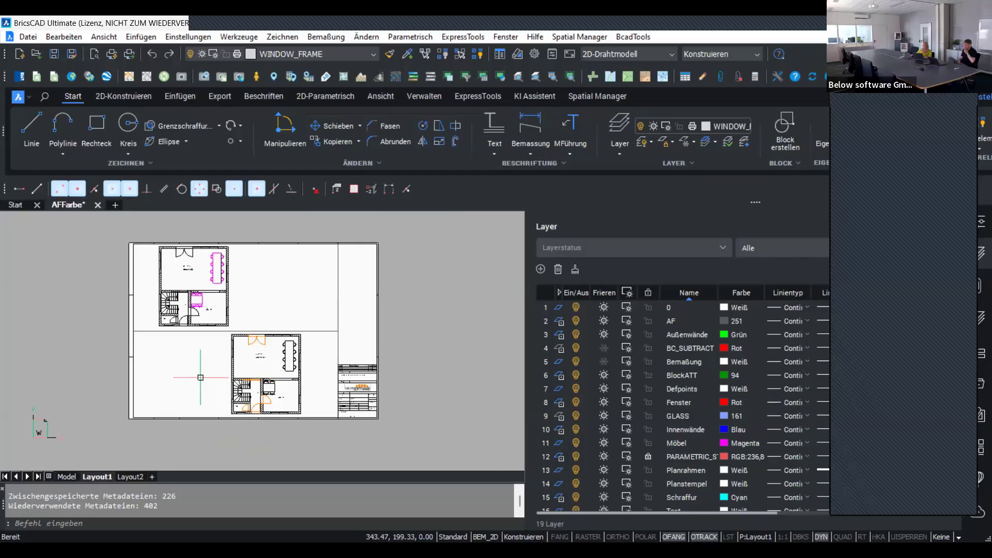
Compare Model and Layout1, then view Layout2's coloured floor plans.
click(67, 477)
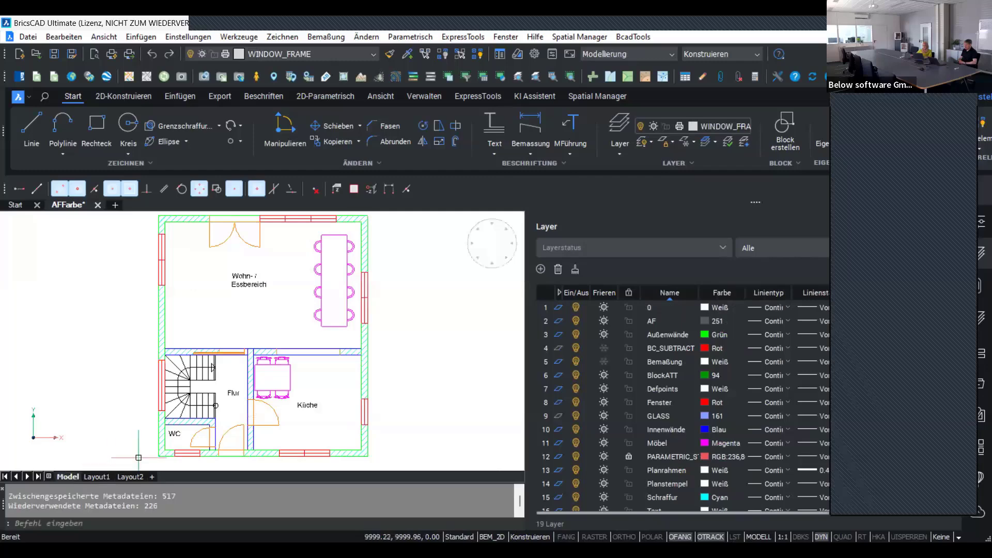
click(98, 474)
scroll(231, 342, up, 3)
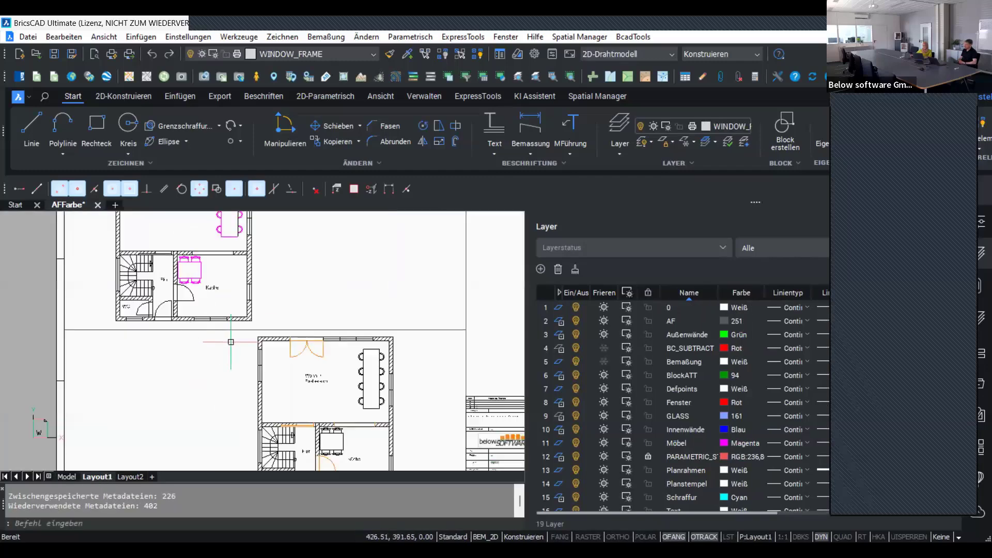
scroll(231, 342, down, 2)
scroll(207, 330, down, 2)
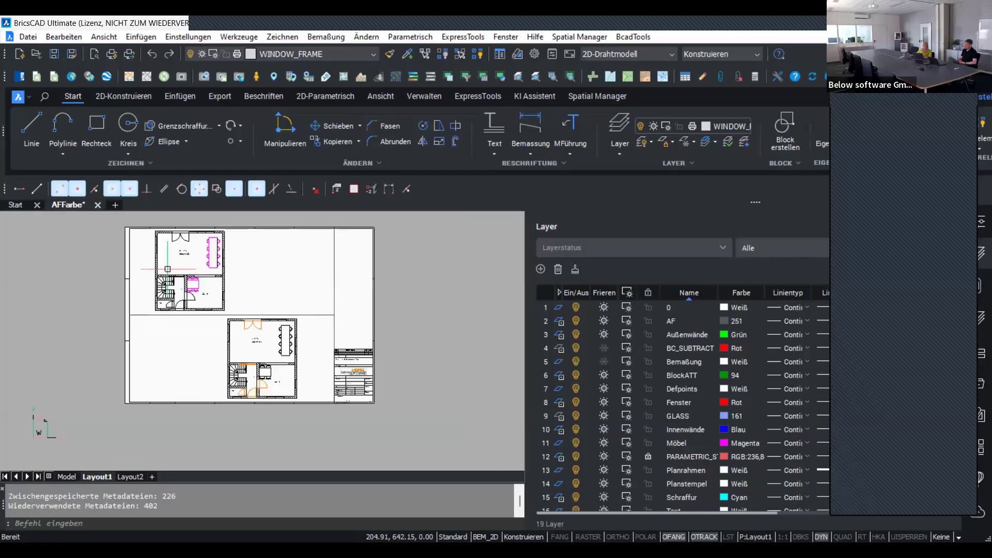
click(134, 476)
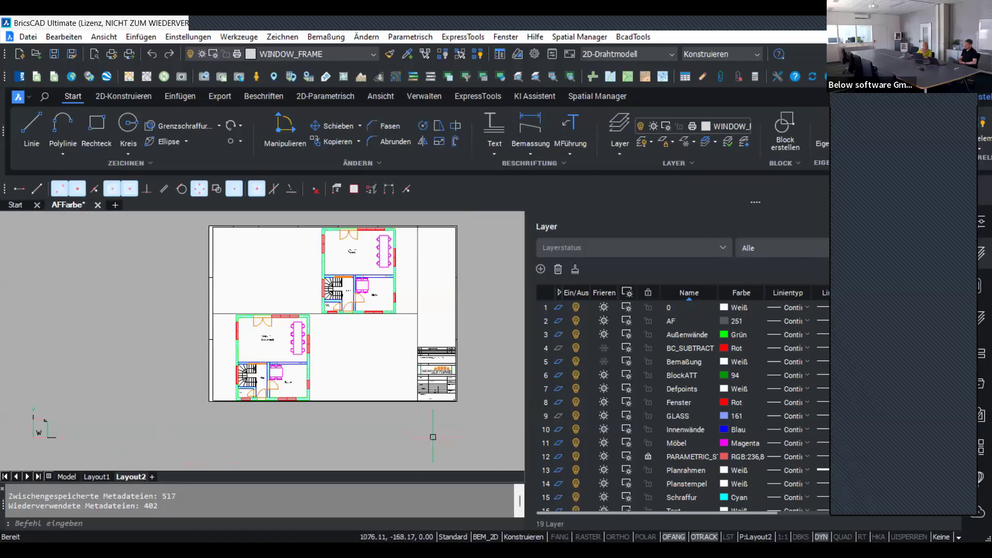
middle_drag(390, 404, 361, 419)
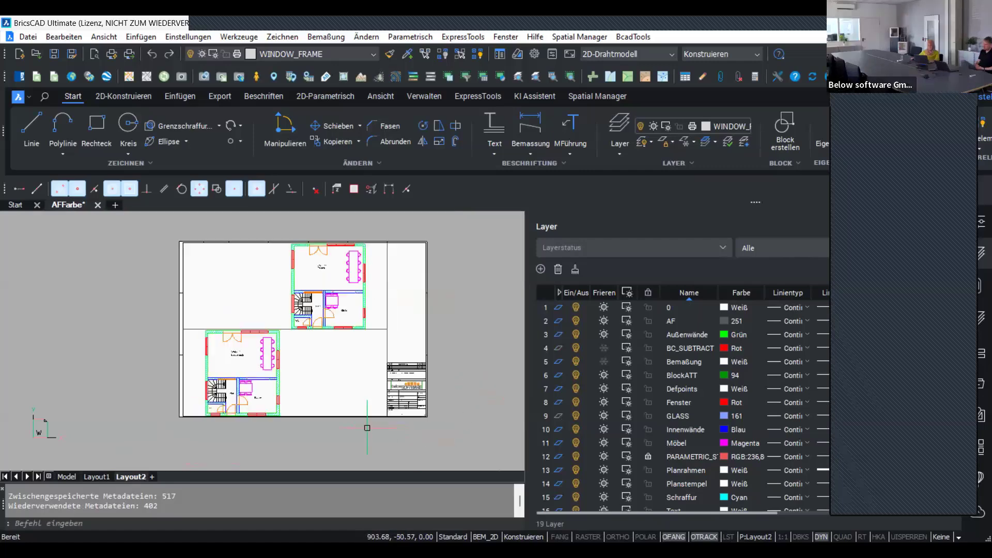
scroll(356, 341, up, 2)
Go to the Layout2 sheet and activate its upper viewport to work in model space.
scroll(159, 332, down, 2)
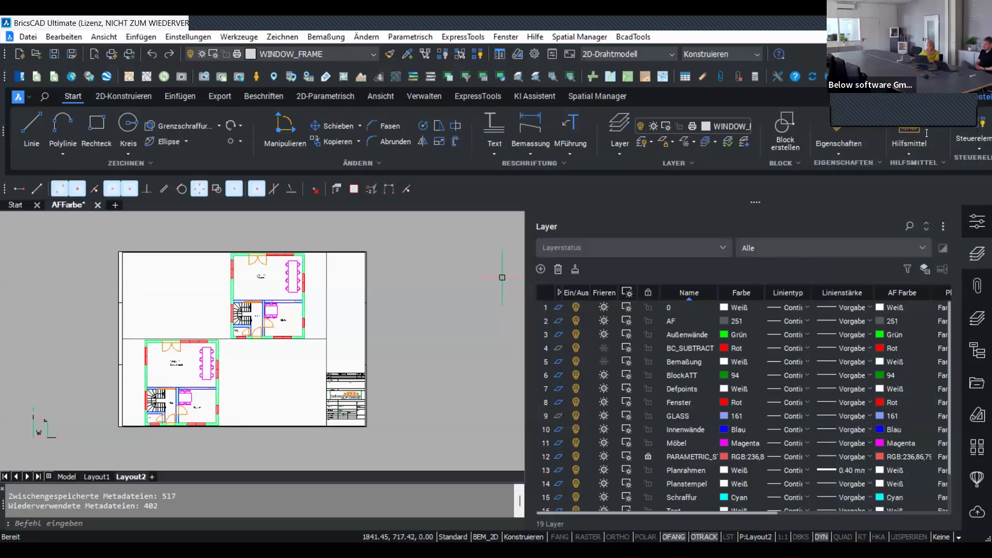
scroll(247, 468, up, 1)
scroll(247, 469, down, 1)
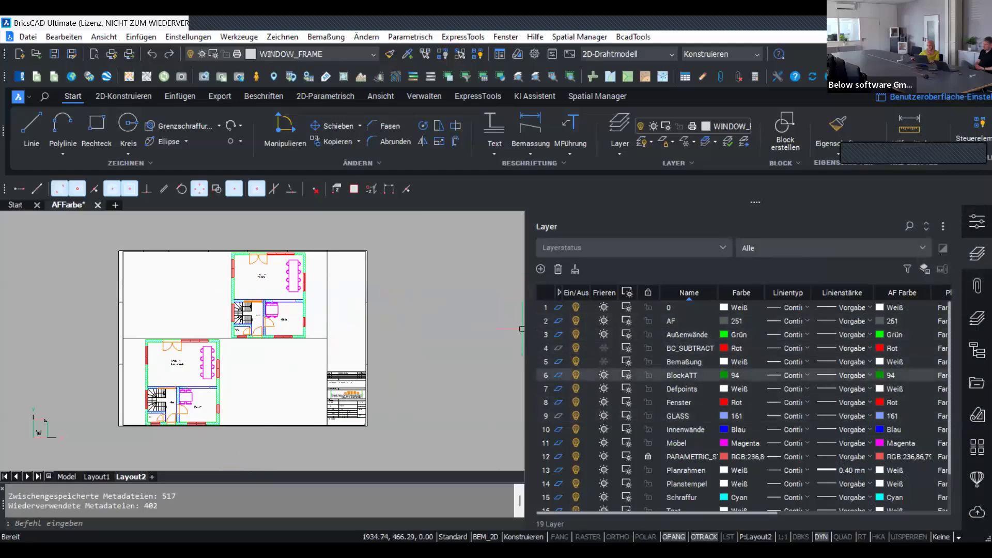
key(Escape)
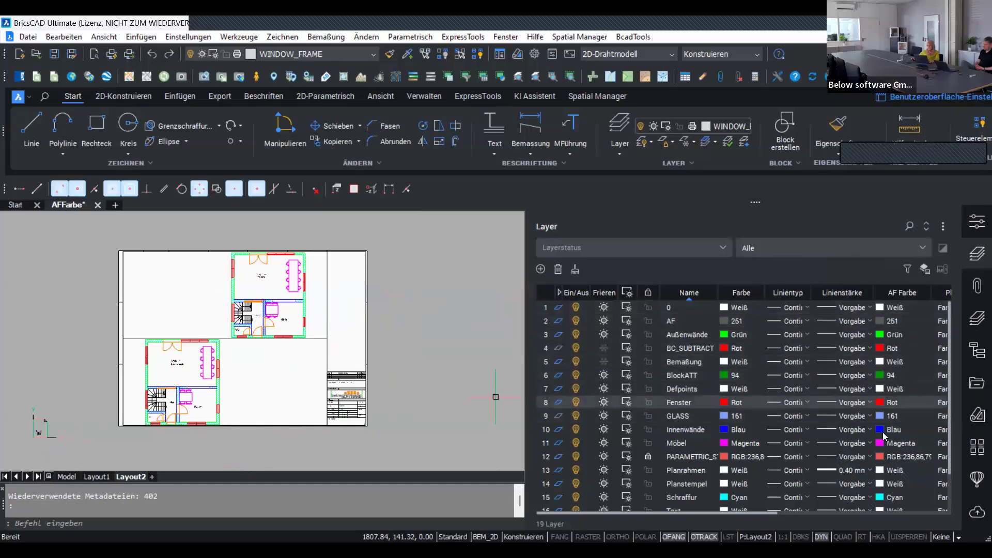
click(67, 477)
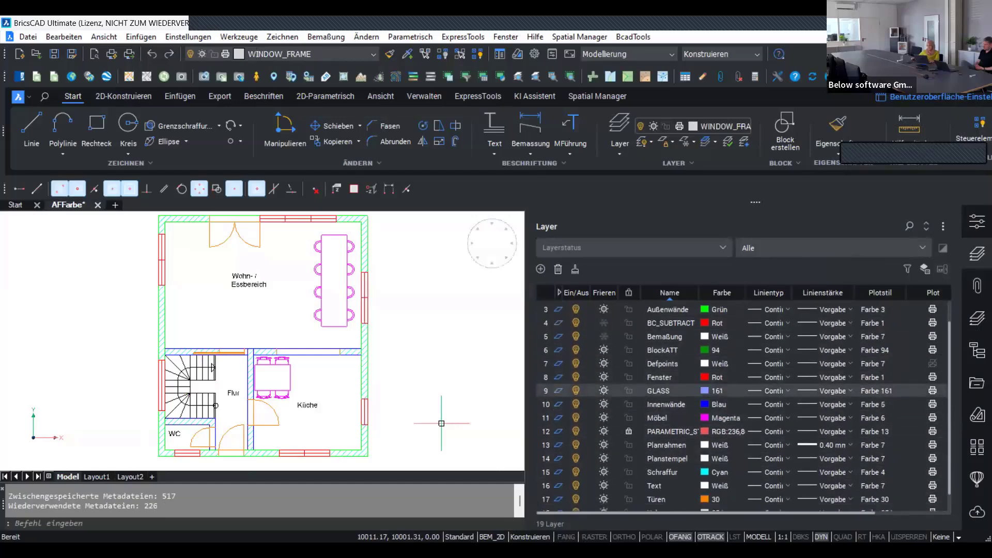
scroll(909, 387, down, 3)
scroll(386, 297, down, 2)
scroll(387, 297, down, 3)
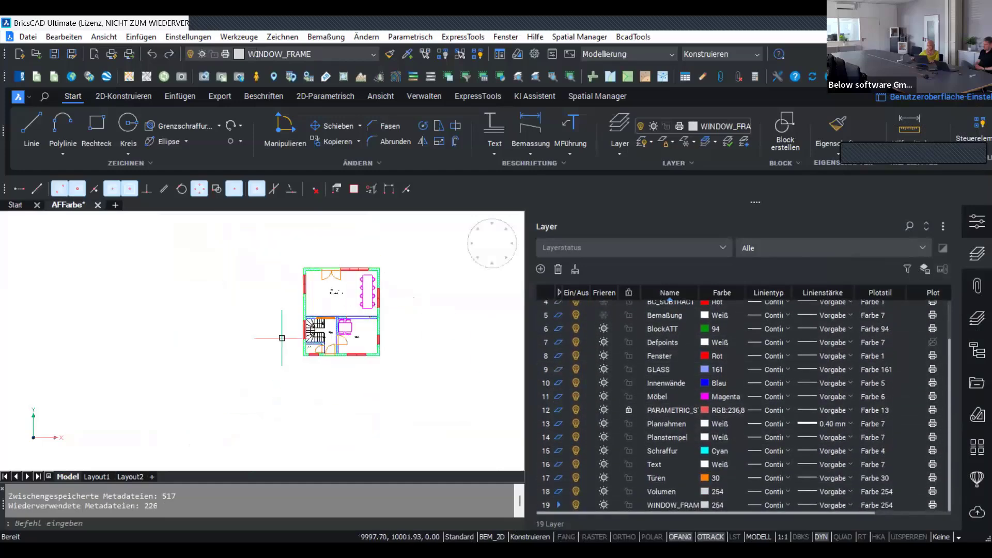
click(131, 478)
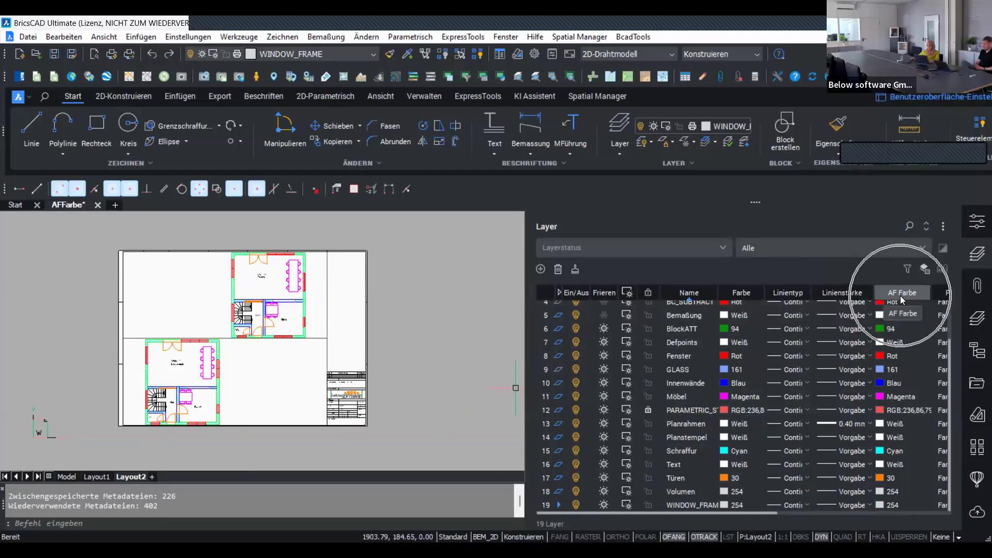
scroll(892, 414, up, 3)
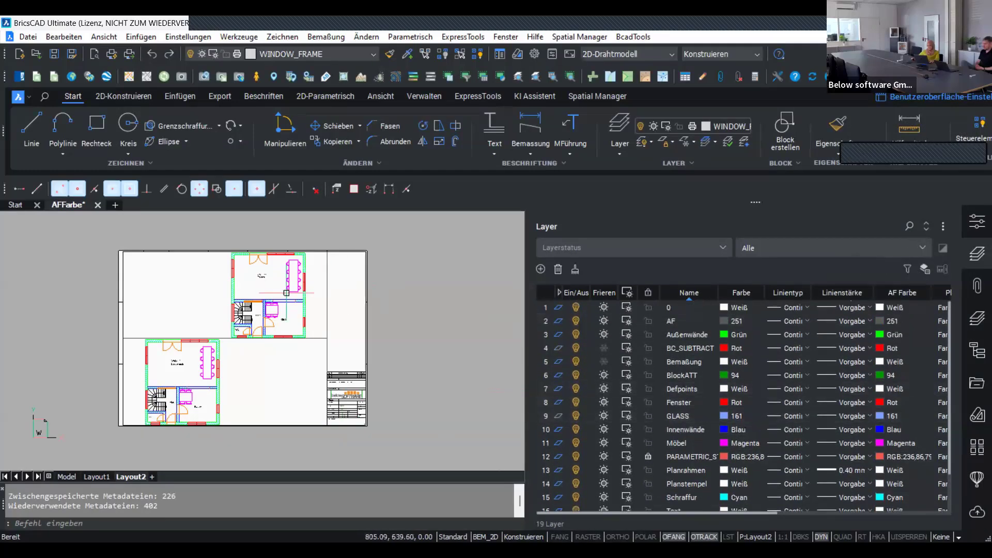
double_click(198, 305)
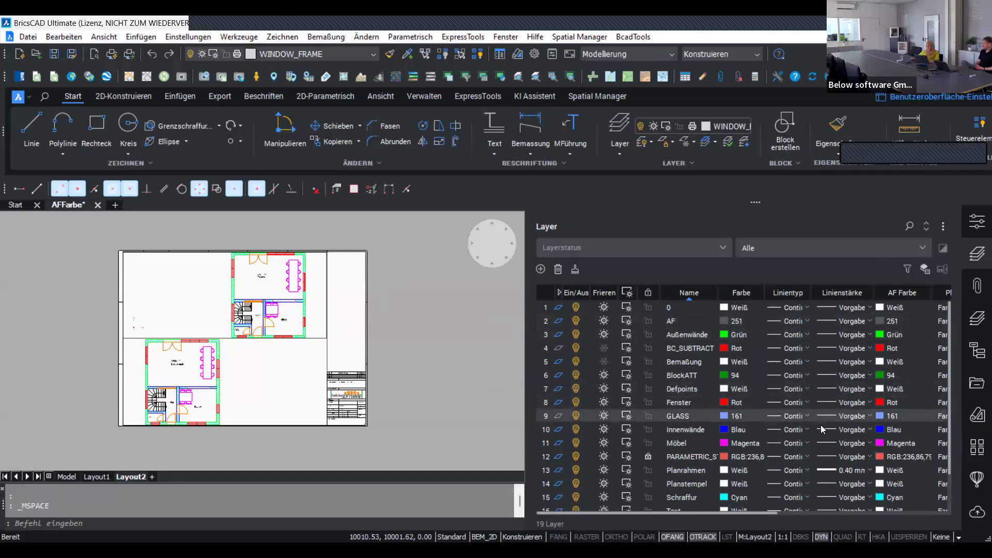
Invert the selection from Möbel and set the other layers' AF Farbe override to grey colour 8.
click(746, 443)
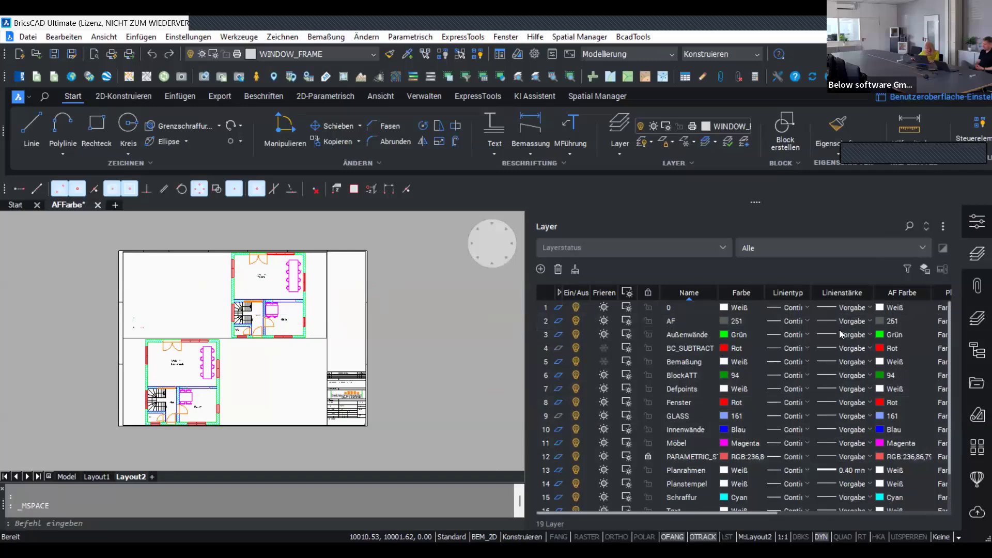
click(936, 226)
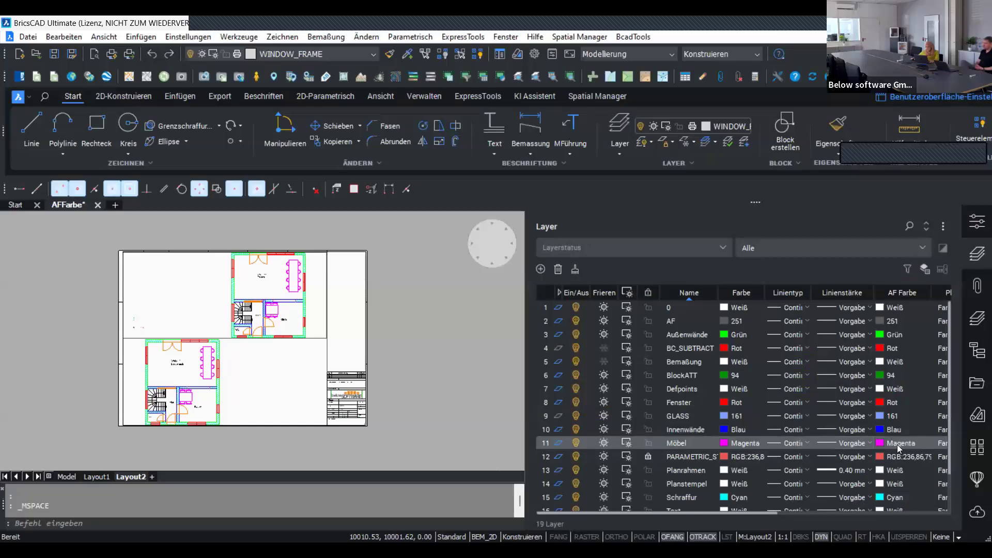
right_click(885, 446)
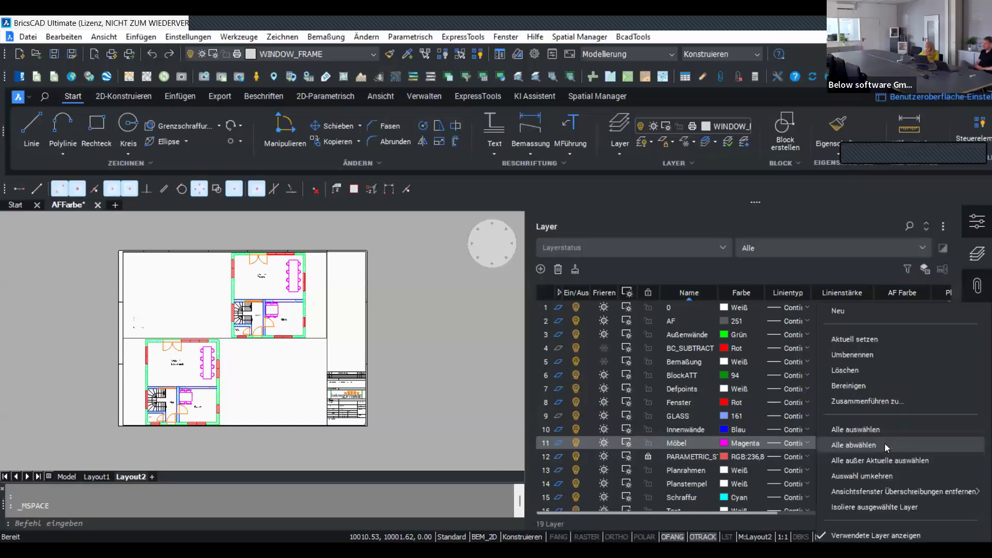
click(887, 477)
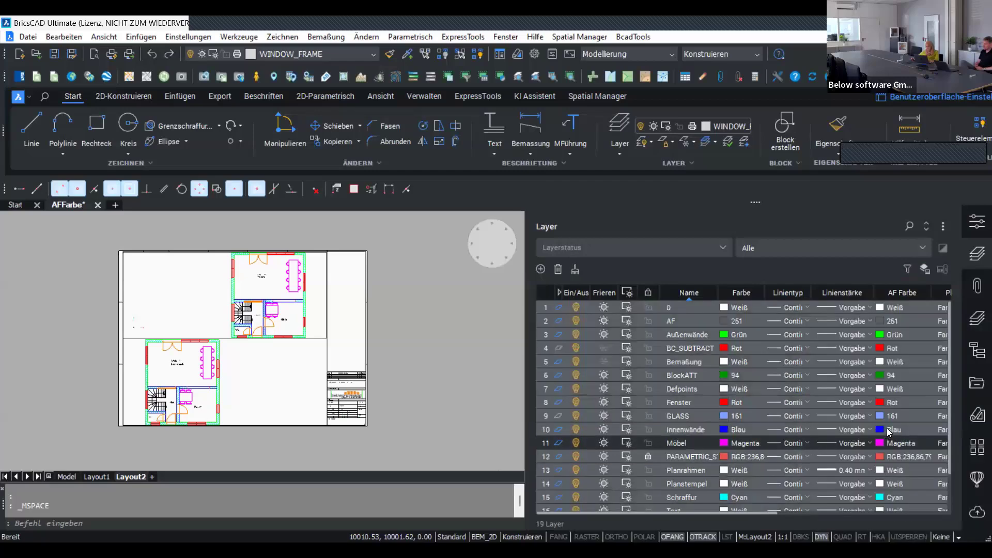
key(ctrl)
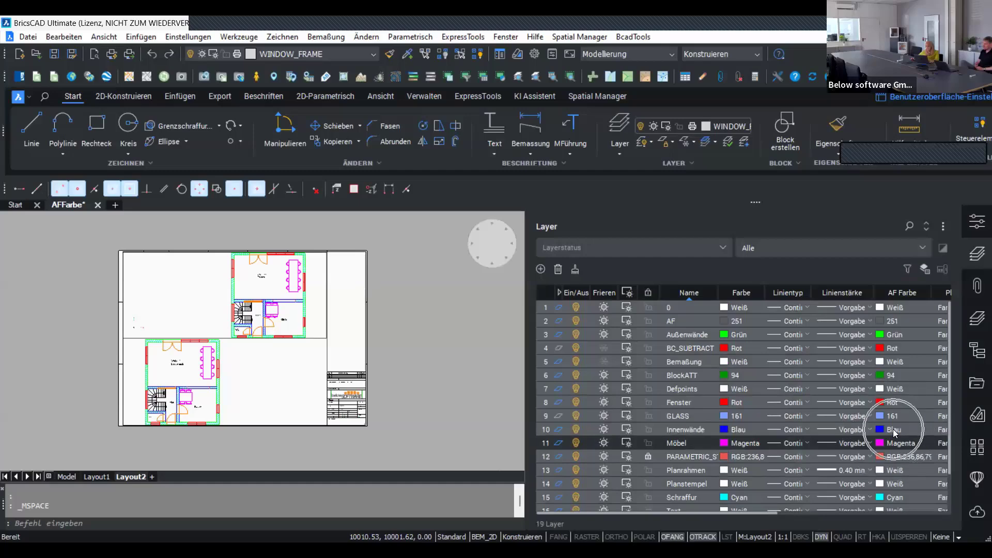
key(ctrl)
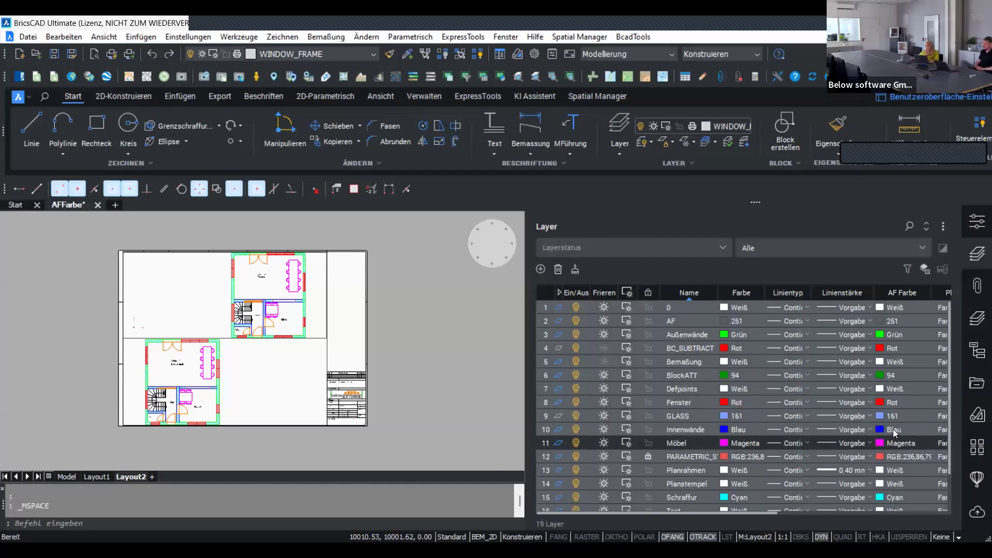
key(ctrl)
click(893, 429)
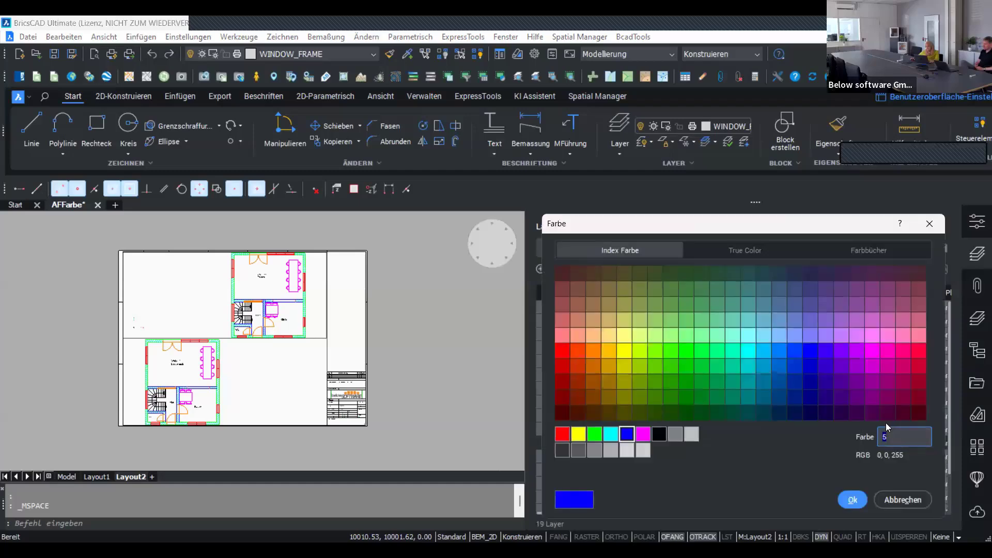
click(676, 434)
click(852, 500)
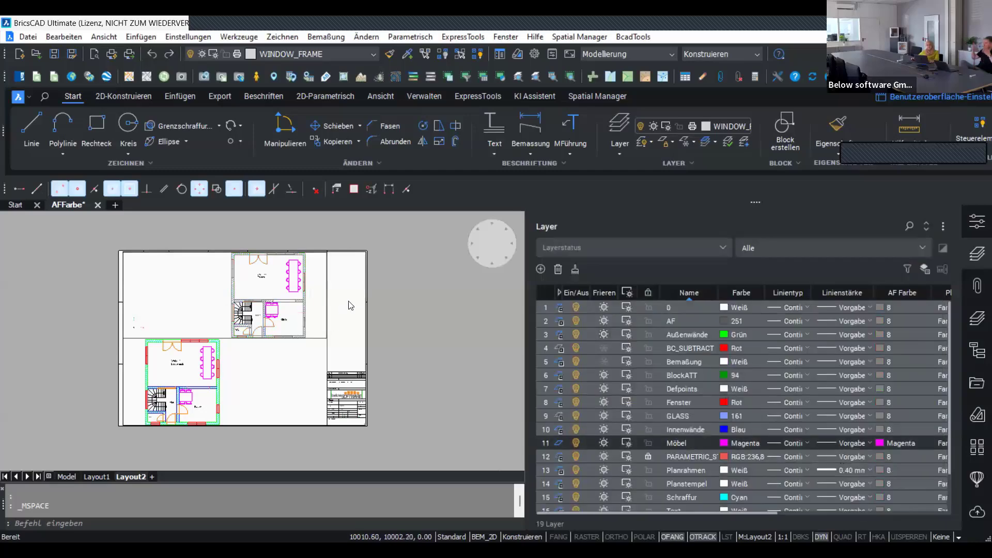
Leave the upper viewport for paper space and cancel the stray selection window.
double_click(345, 295)
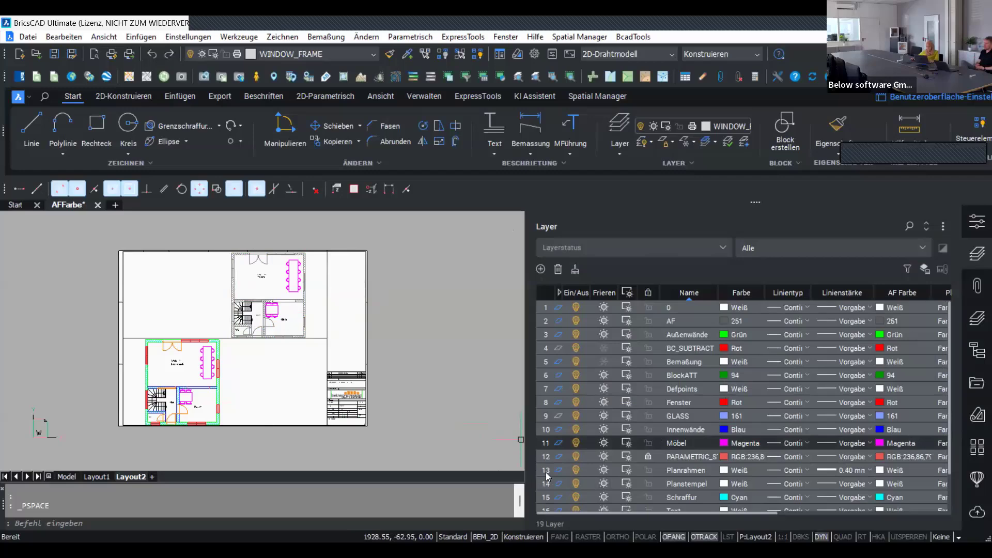
click(347, 306)
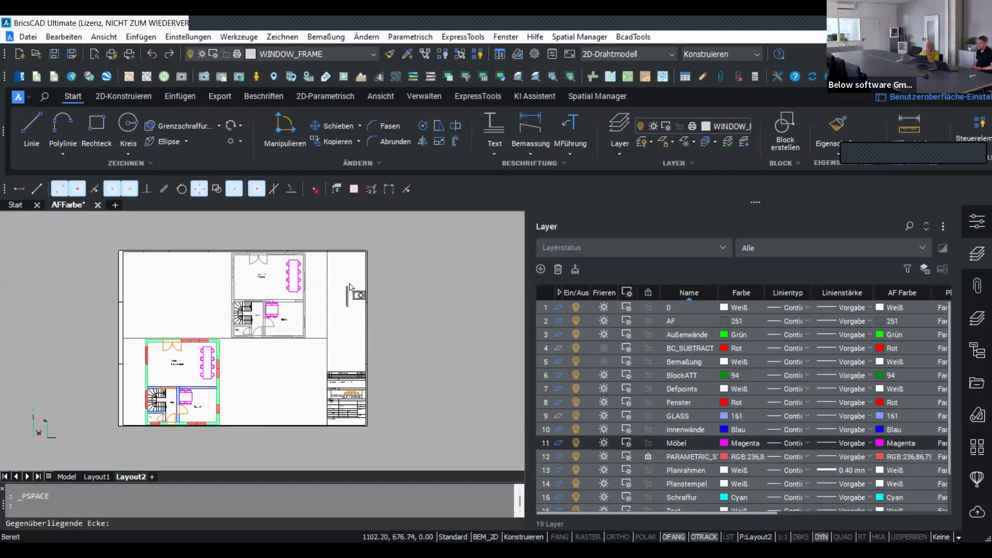
key(Escape)
Activate the lower floor plan's viewport and select a layer row in the Layer panel.
click(559, 457)
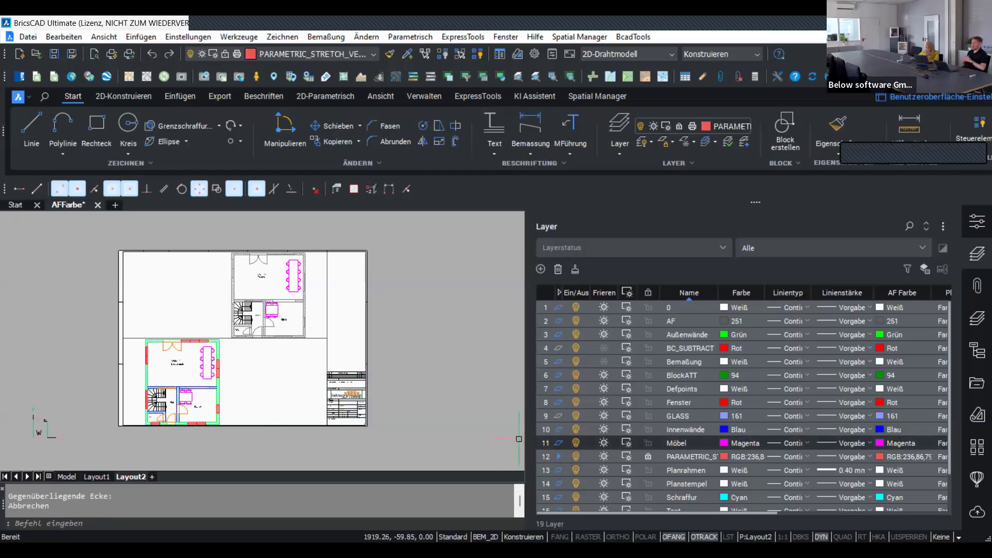
double_click(261, 381)
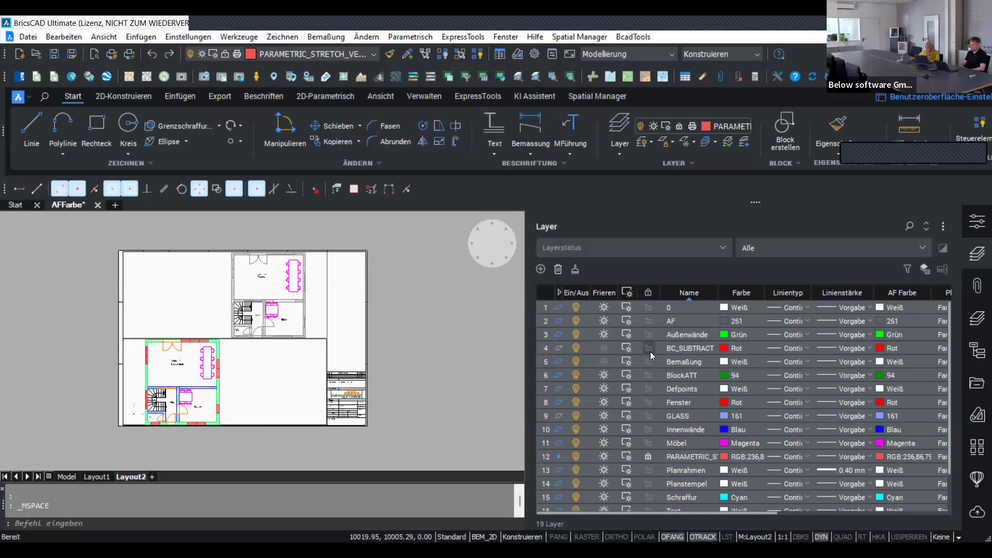
click(691, 349)
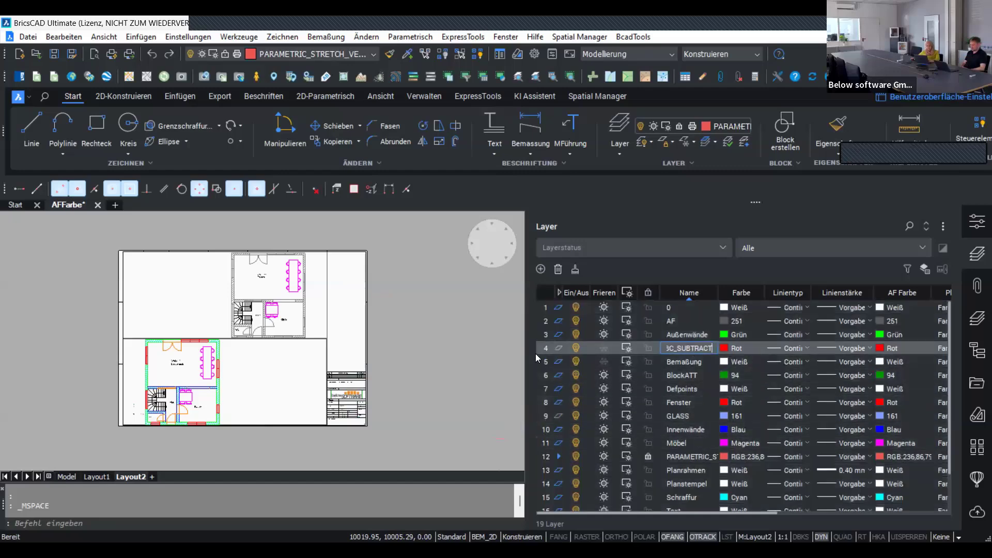
click(259, 389)
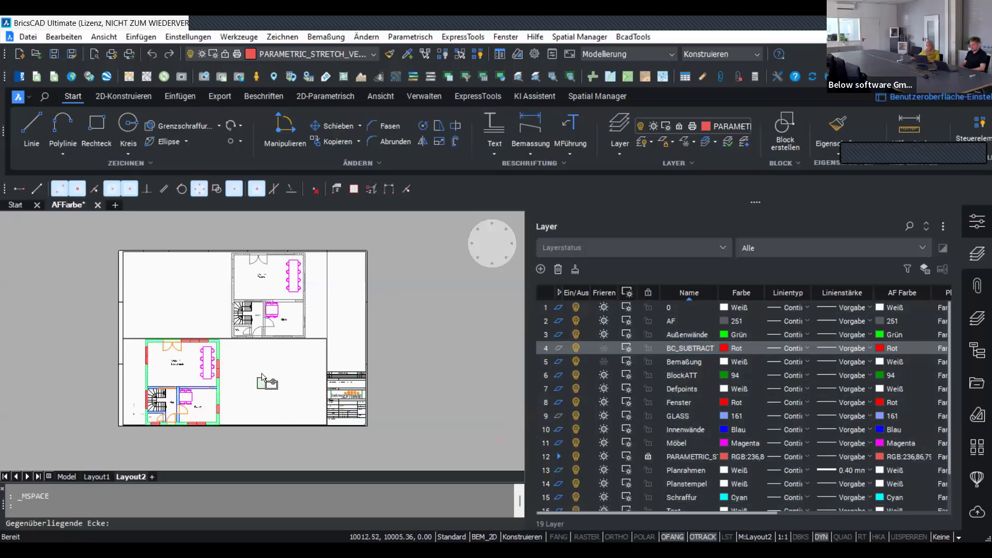
click(261, 375)
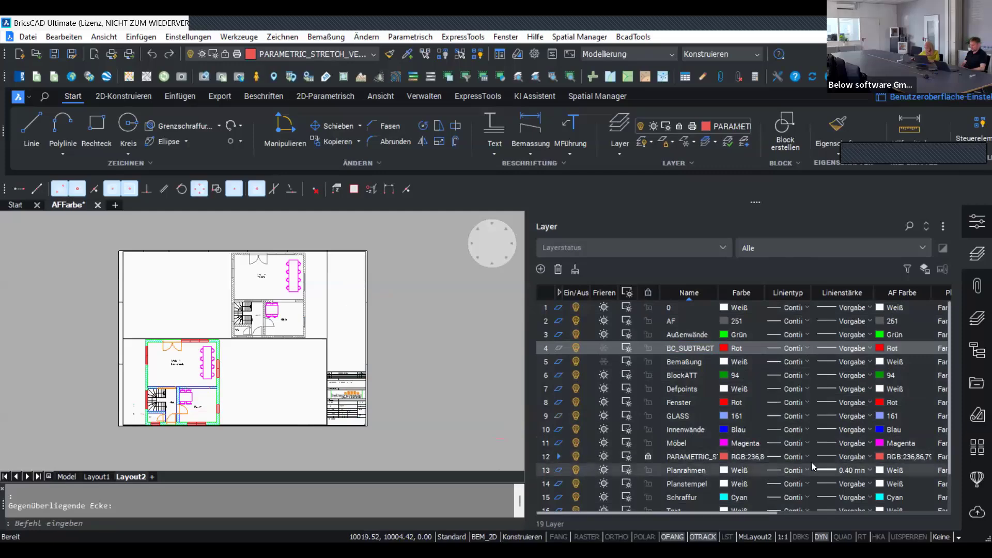
Give all layers except Fenster an AF Farbe colour 8 override, then return to paper space.
right_click(705, 400)
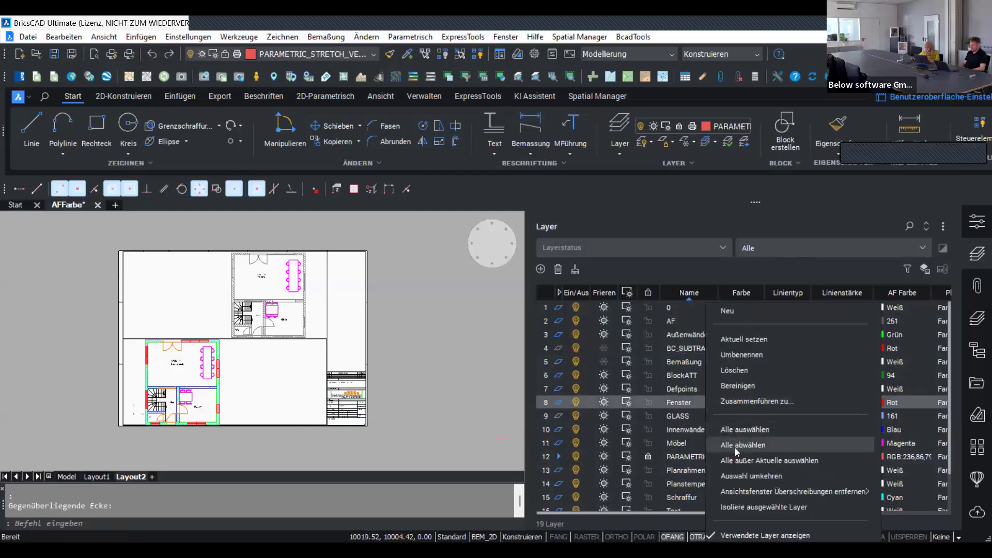
click(781, 478)
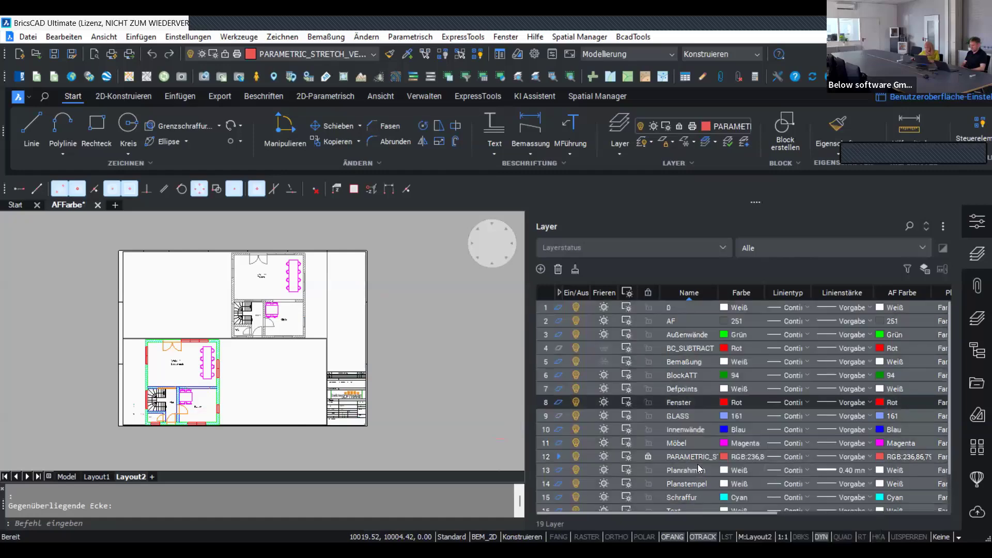
scroll(697, 464, down, 3)
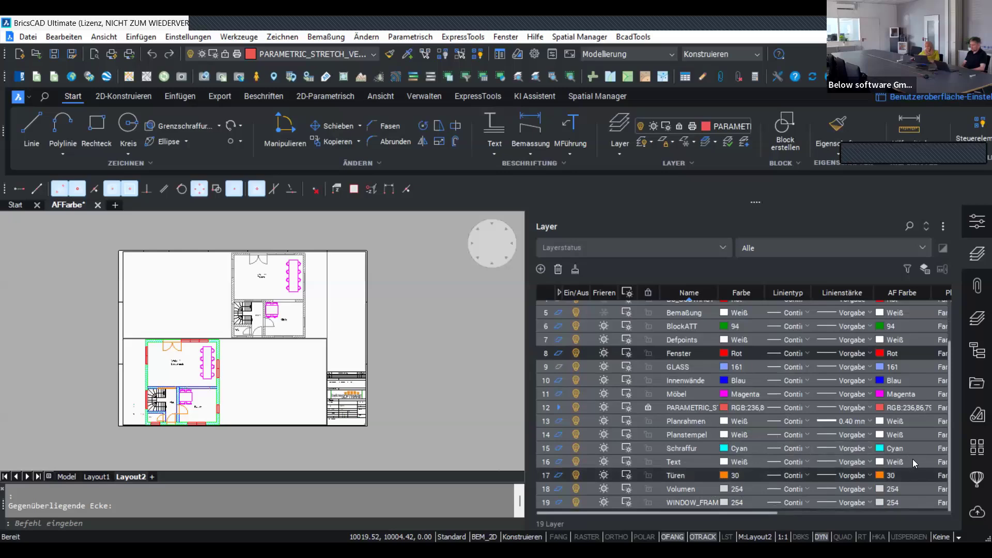
scroll(913, 459, up, 2)
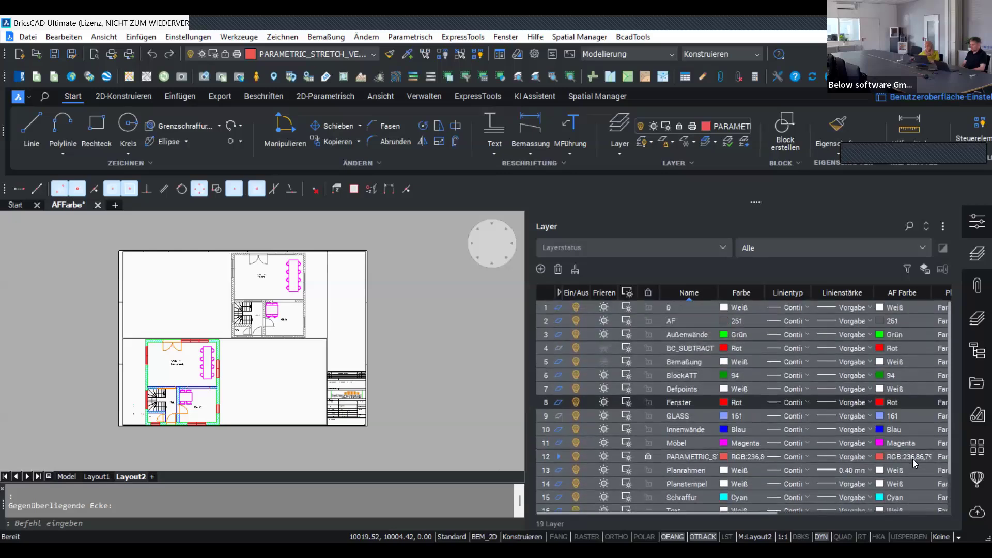
click(901, 498)
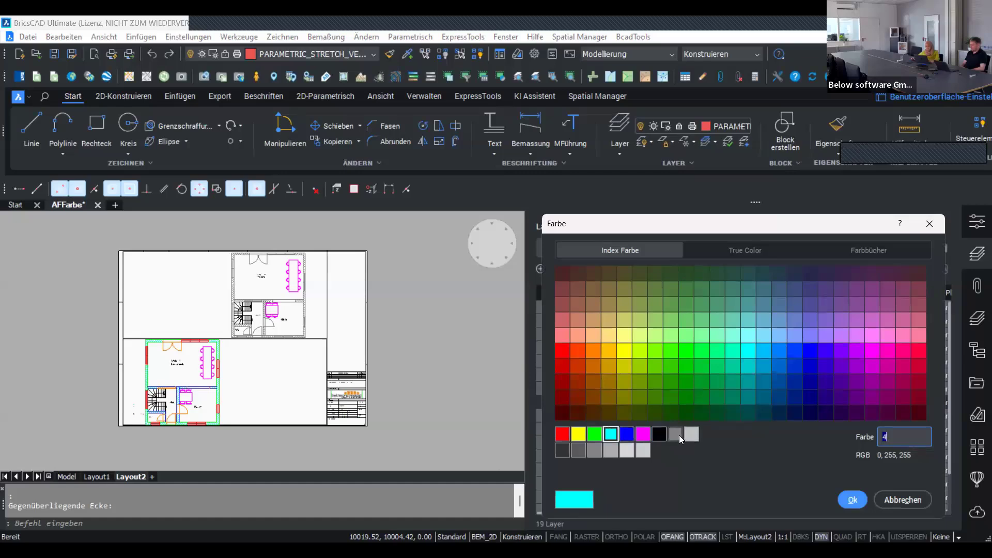
click(676, 435)
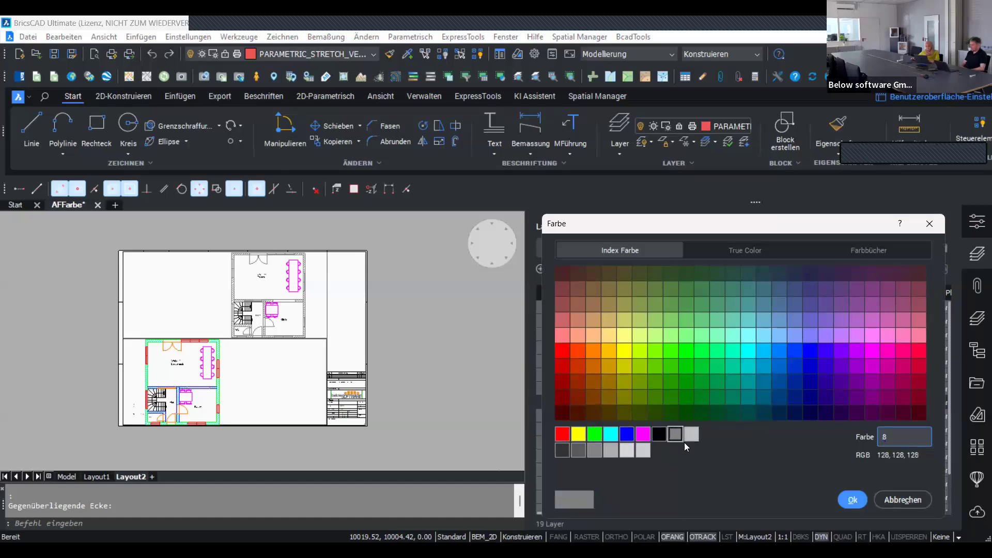
click(853, 501)
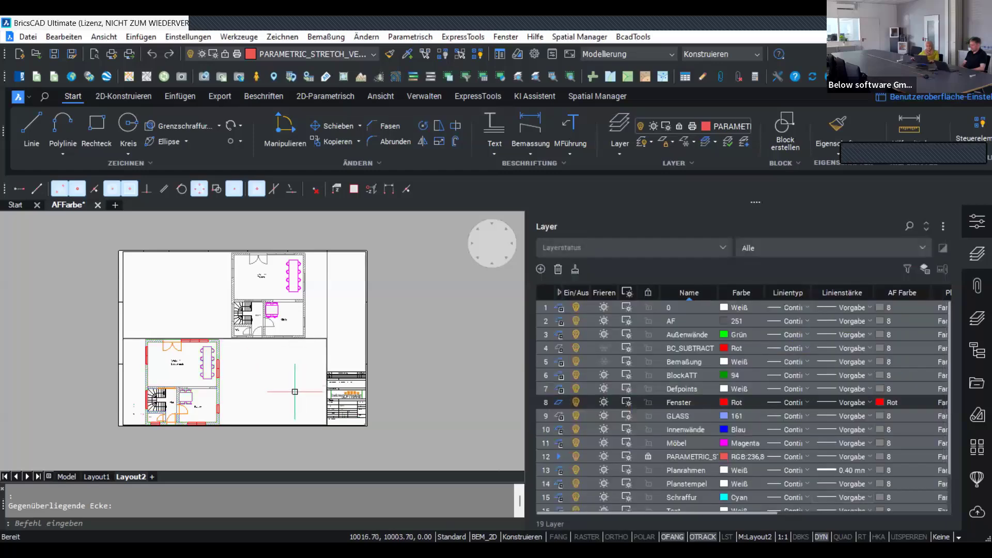
key(Escape)
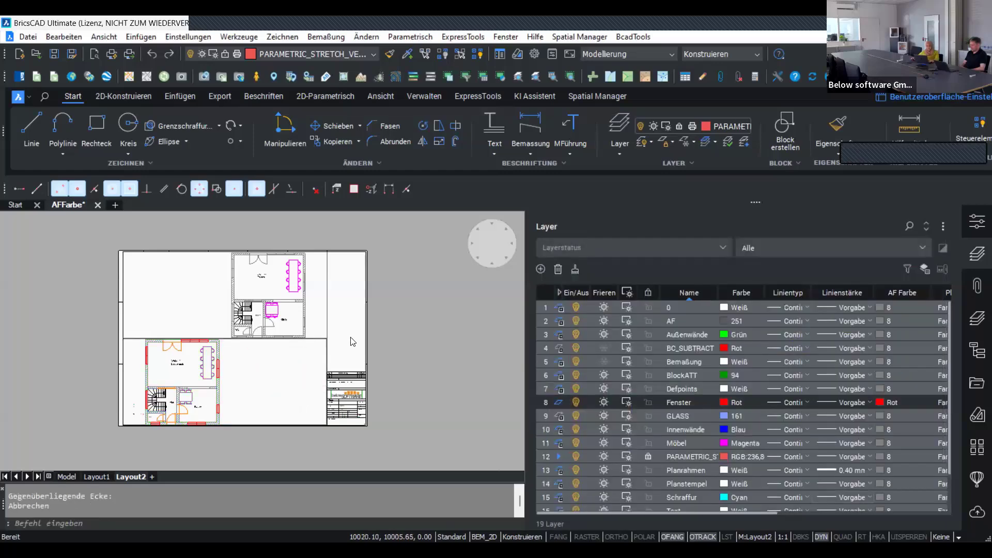
double_click(352, 341)
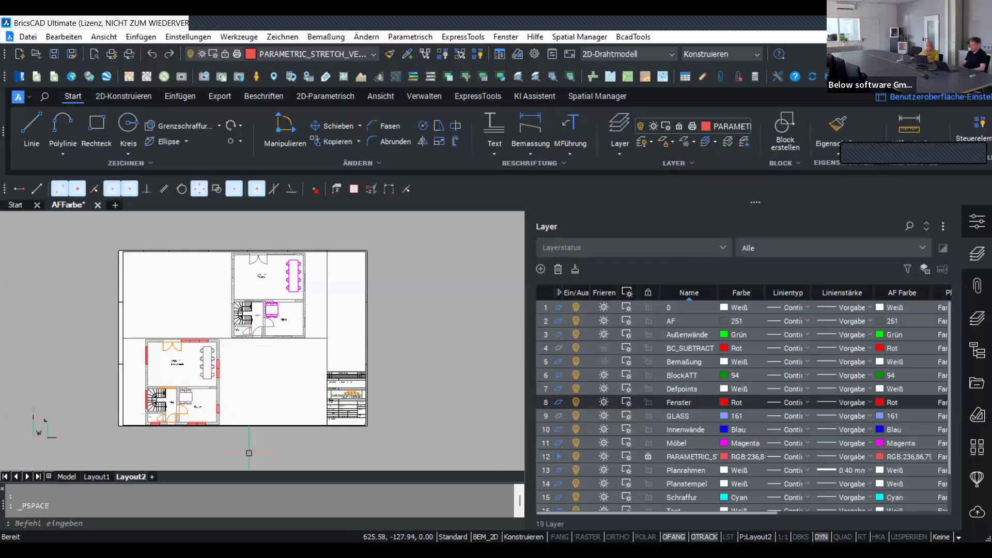
click(193, 523)
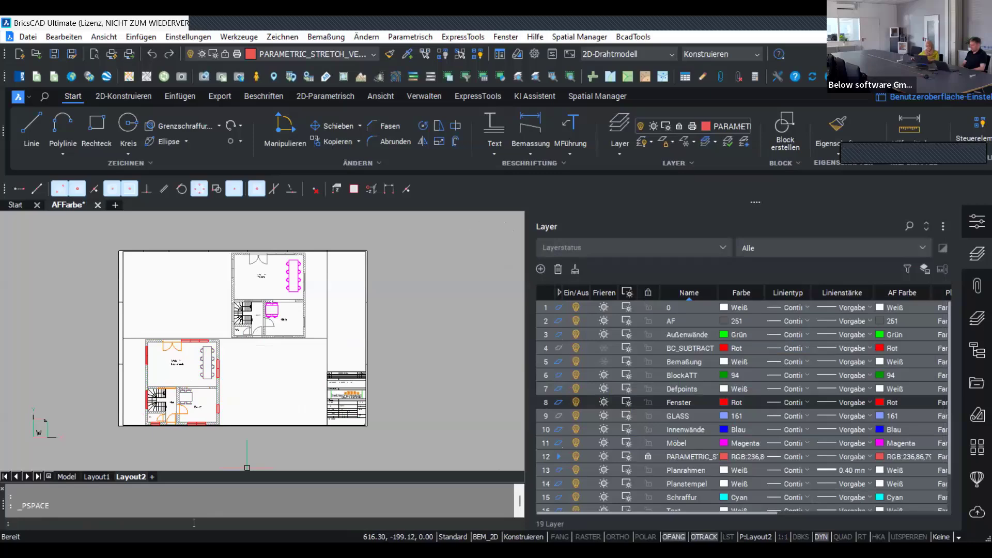
text(rg)
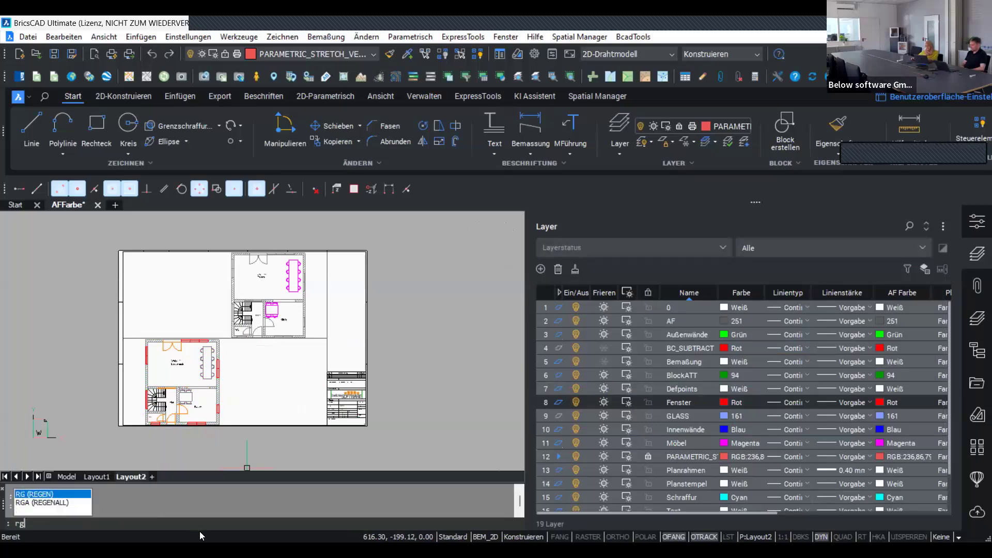
key(Return)
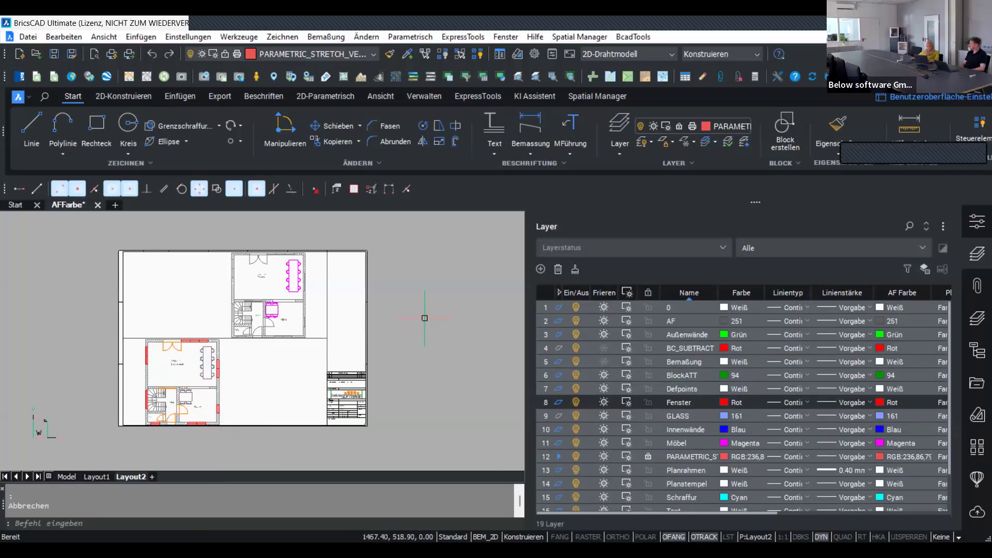
click(433, 290)
key(Escape)
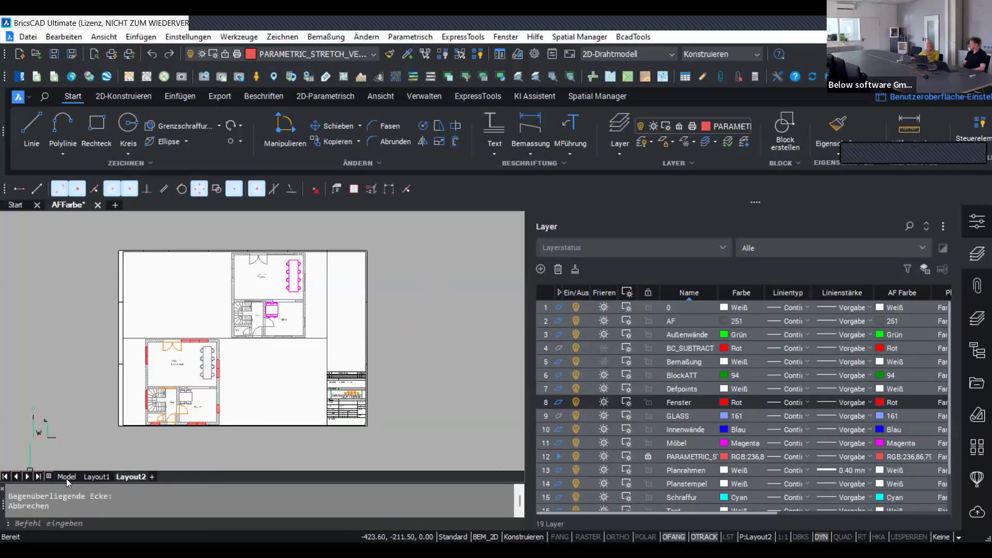
click(66, 476)
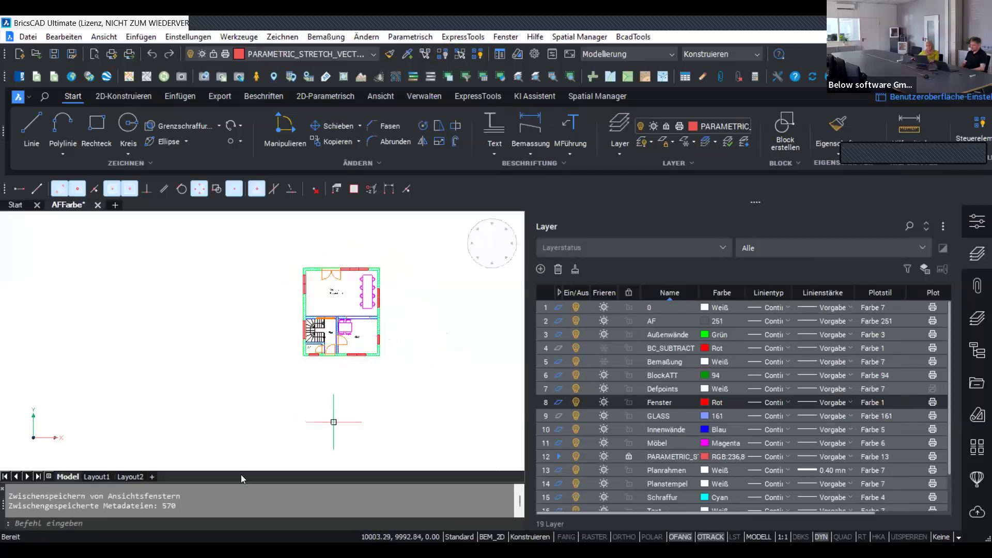
click(98, 476)
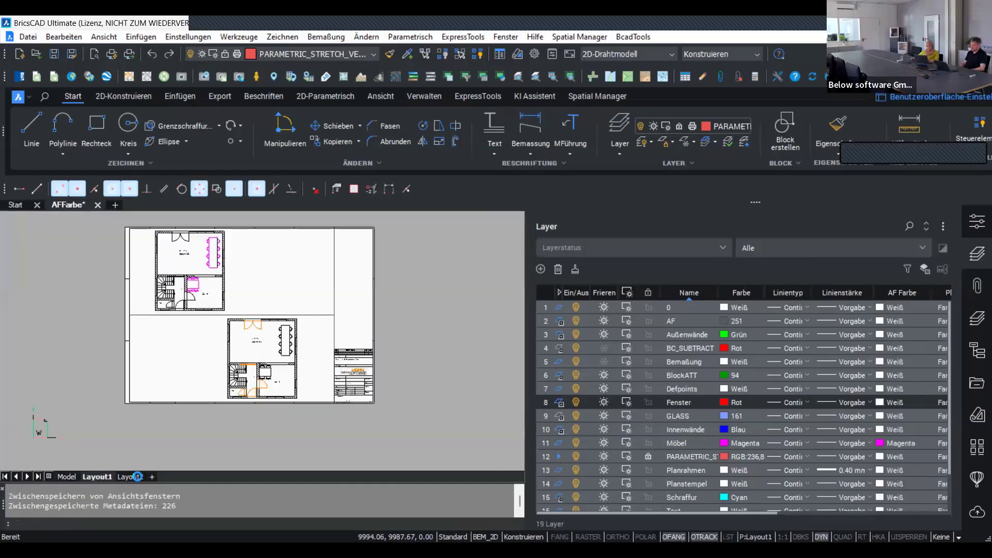
click(131, 476)
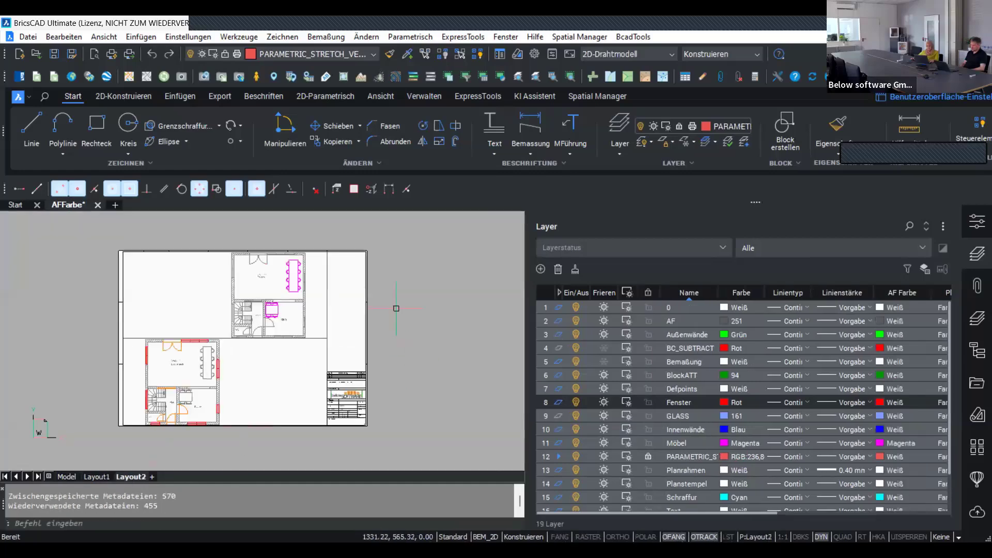
click(67, 476)
text(r)
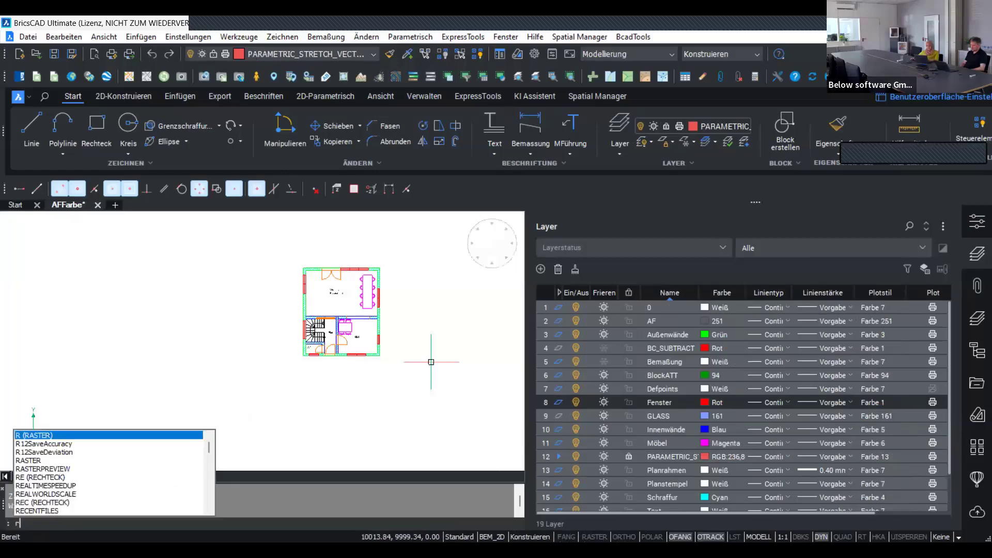
text(g)
key(Return)
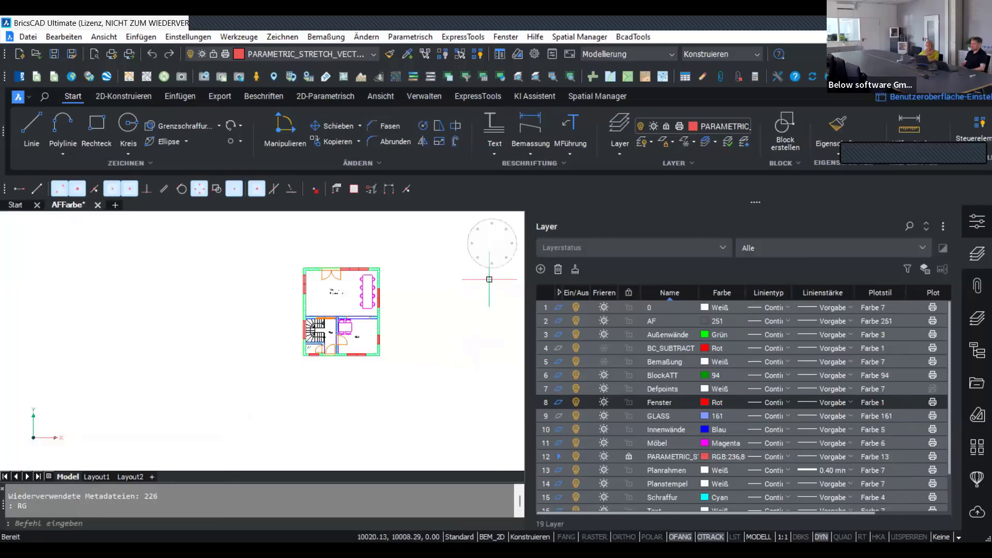
scroll(410, 318, up, 1)
key(Escape)
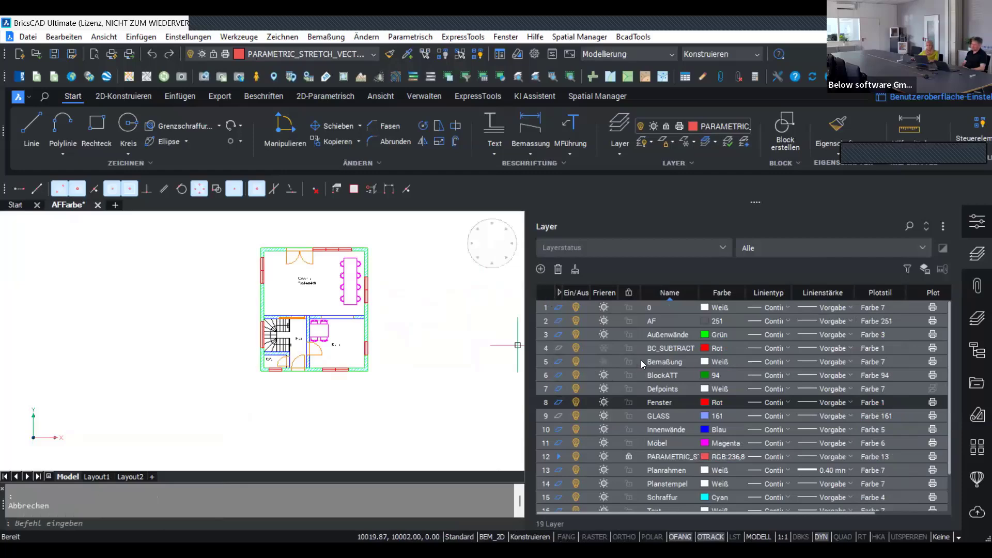
click(662, 360)
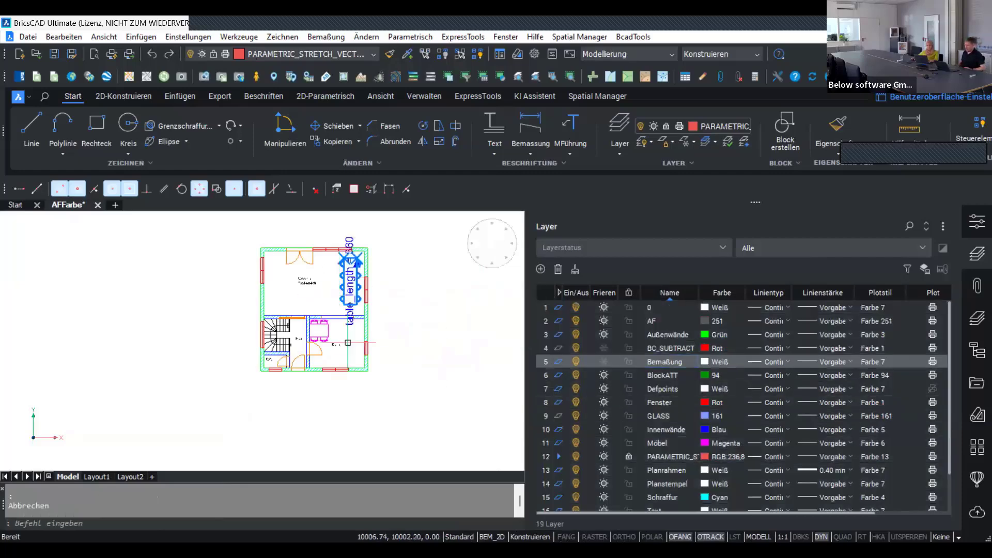
scroll(439, 315, up, 1)
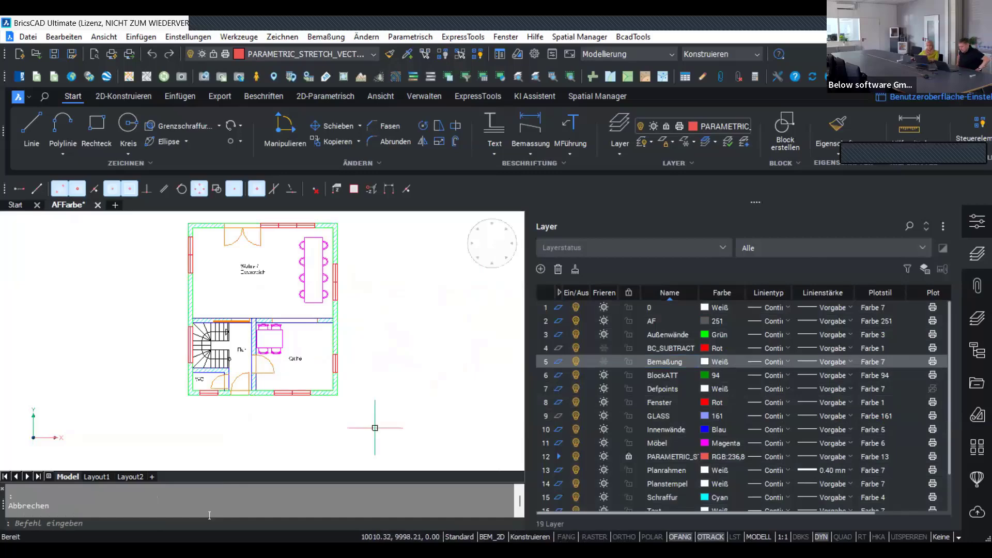
click(131, 477)
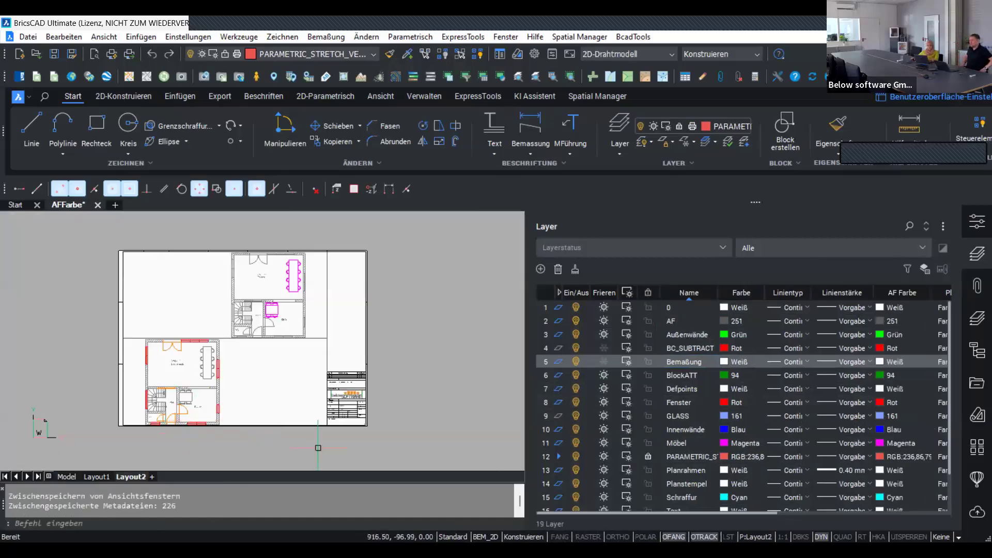
scroll(395, 400, up, 1)
scroll(436, 386, down, 1)
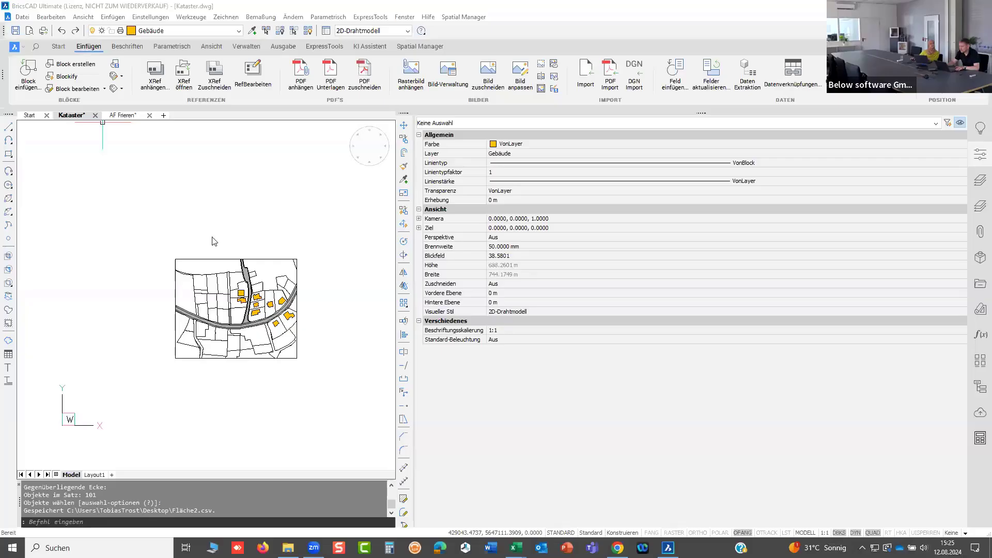
Open Attribute definieren from the Werkzeuge menu and open the field chooser for Vorgabe.
click(201, 18)
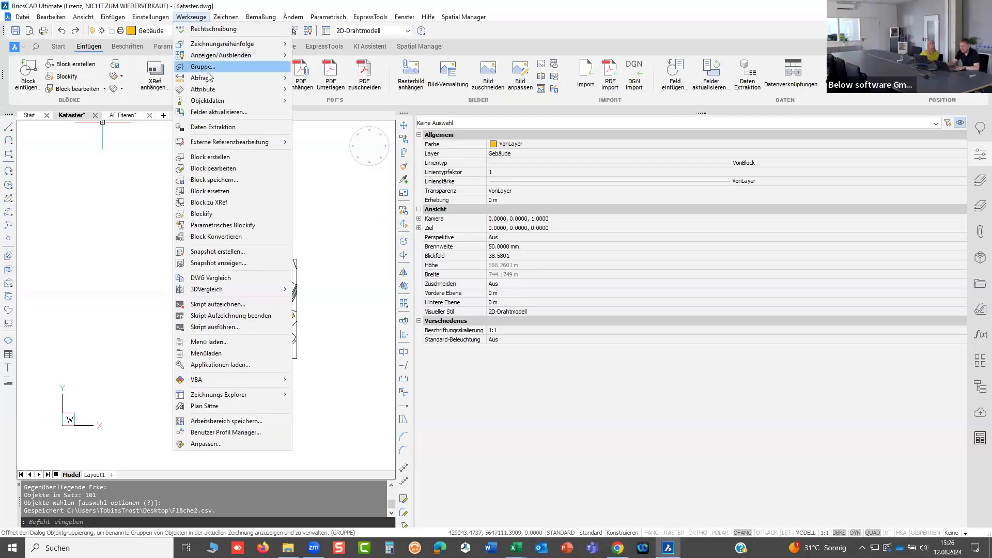
mouse_move(203, 89)
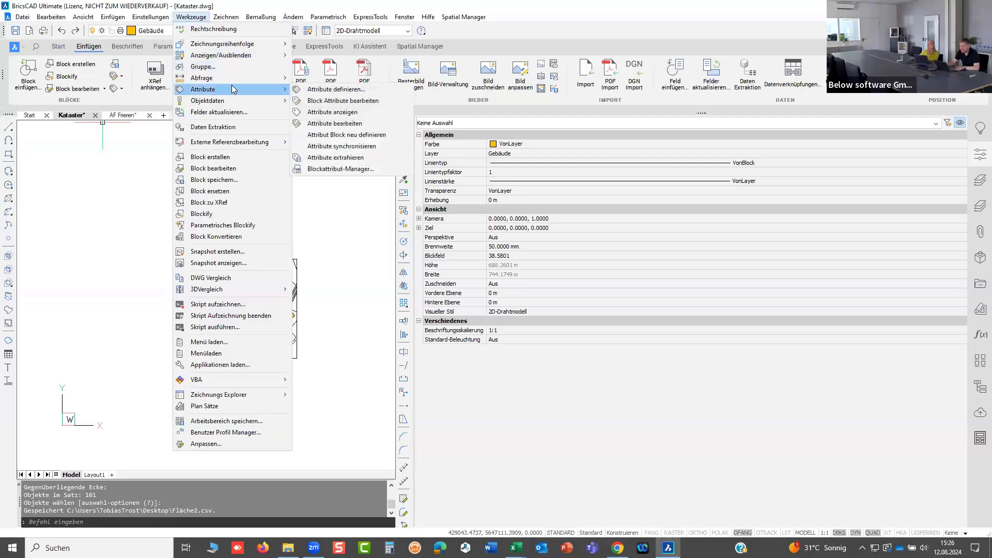
click(345, 91)
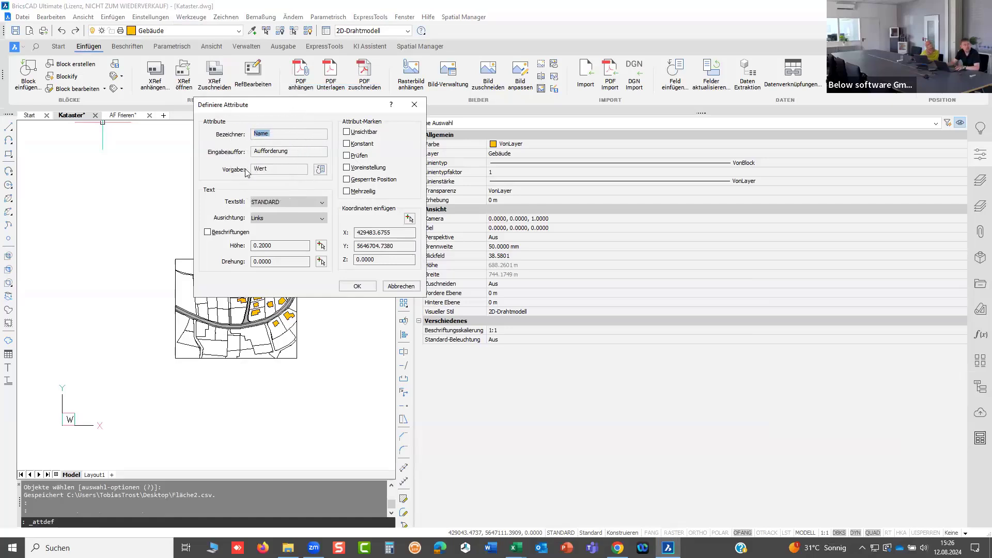
click(320, 170)
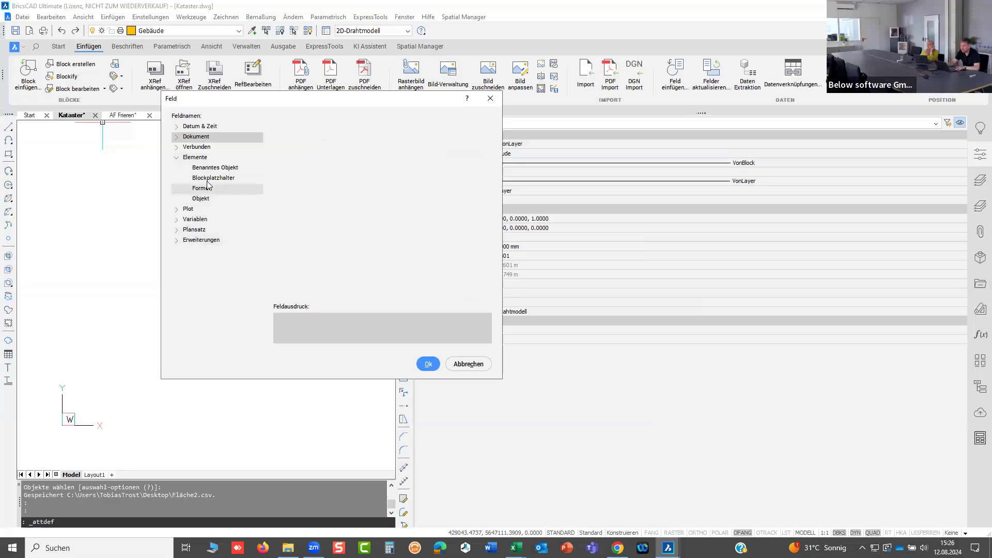
Pick the Blockplatzhalter field with its Position property, giving the insertion-point X, Y, Z expression.
click(212, 178)
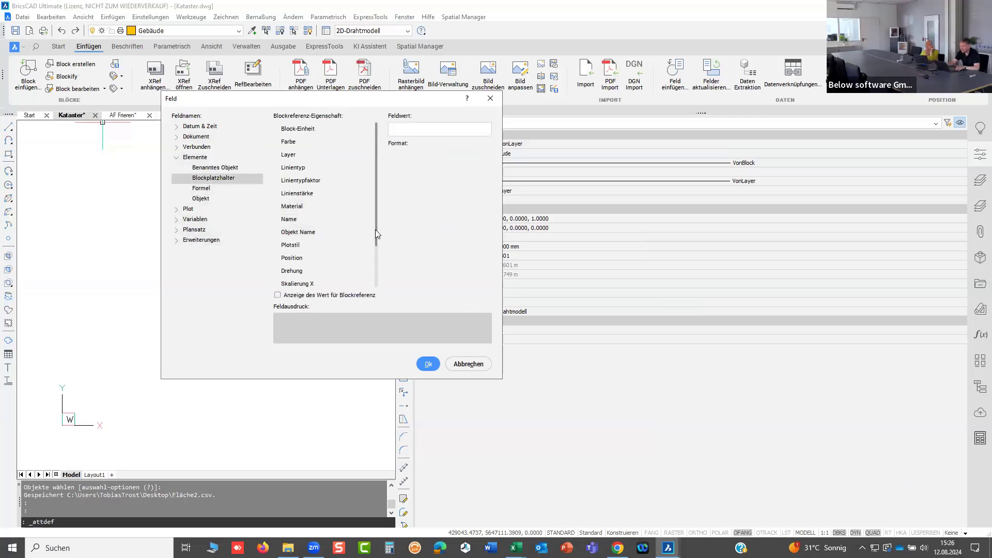
drag(376, 229, 381, 262)
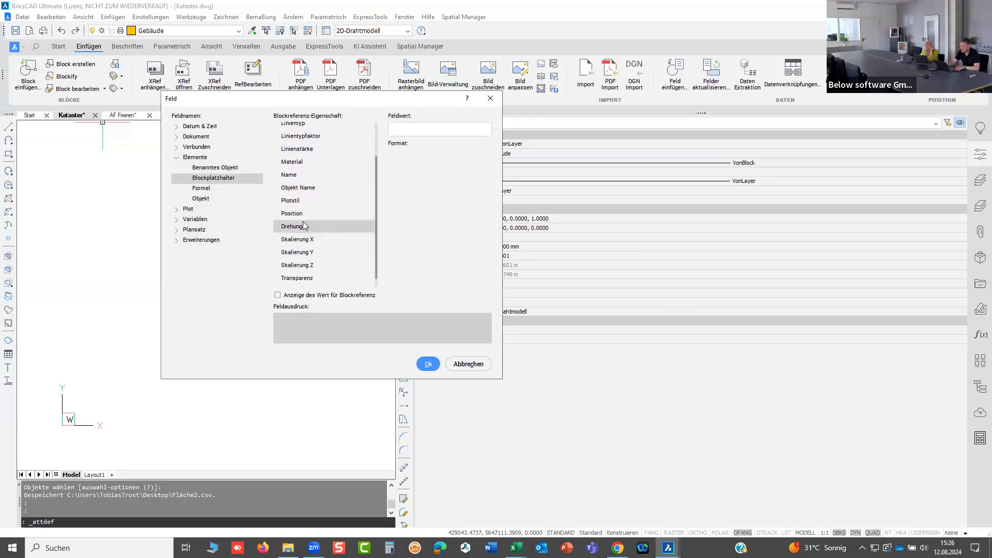
click(298, 219)
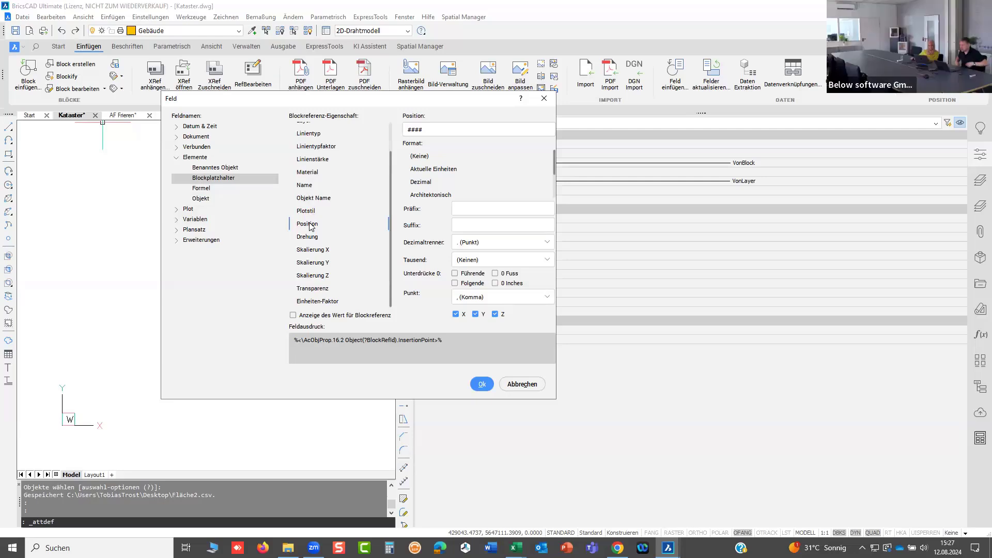
click(310, 225)
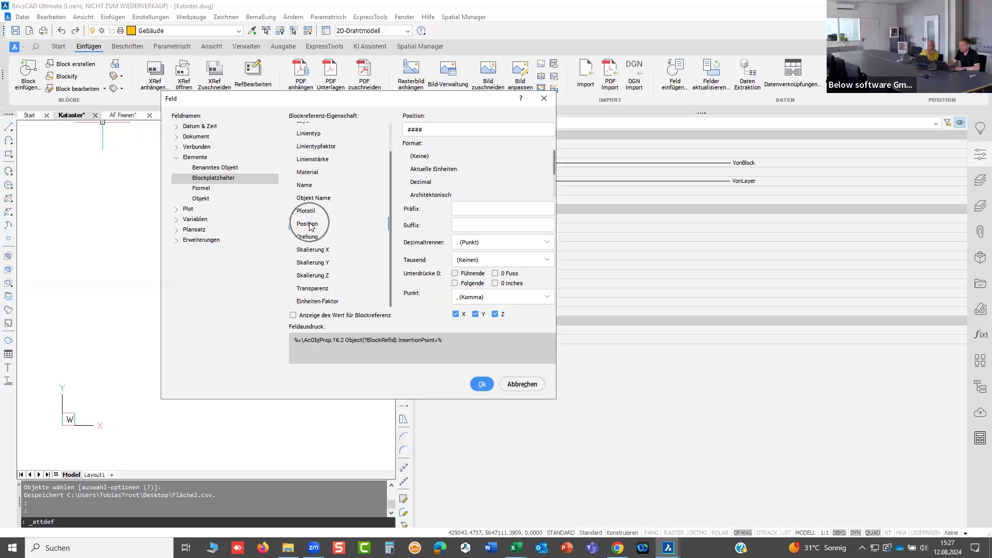
click(310, 225)
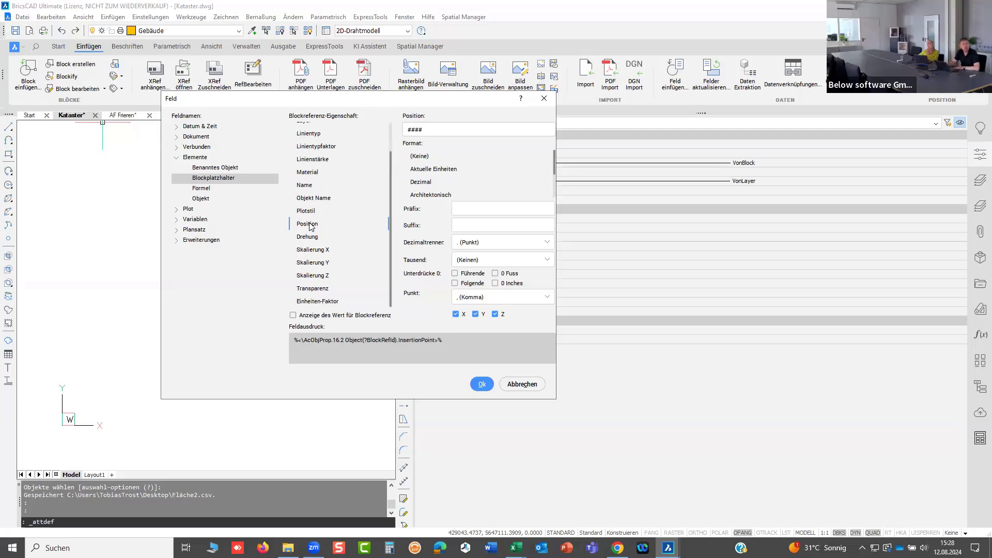
Cancel both the Feld and Definiere Attribute dialogs without creating the attribute.
click(538, 391)
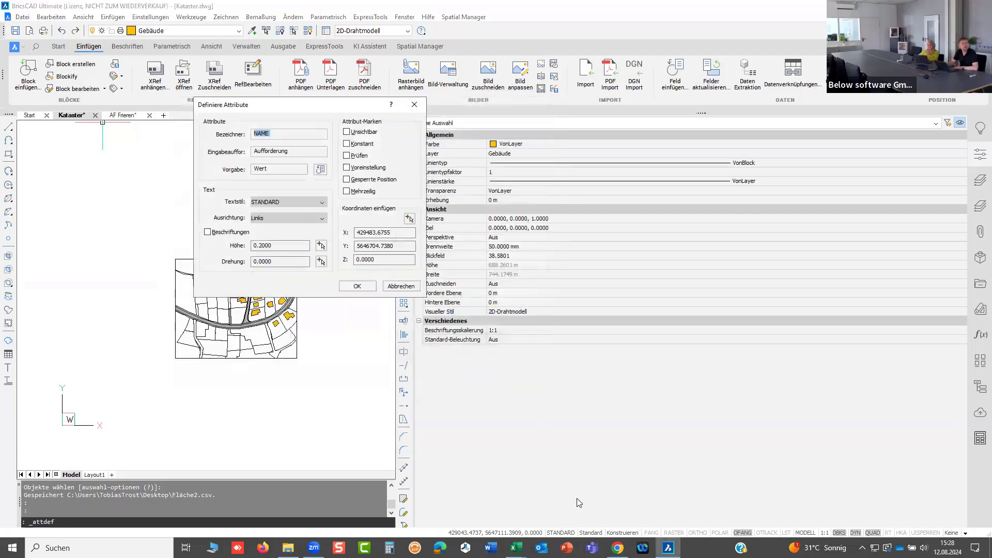
click(403, 288)
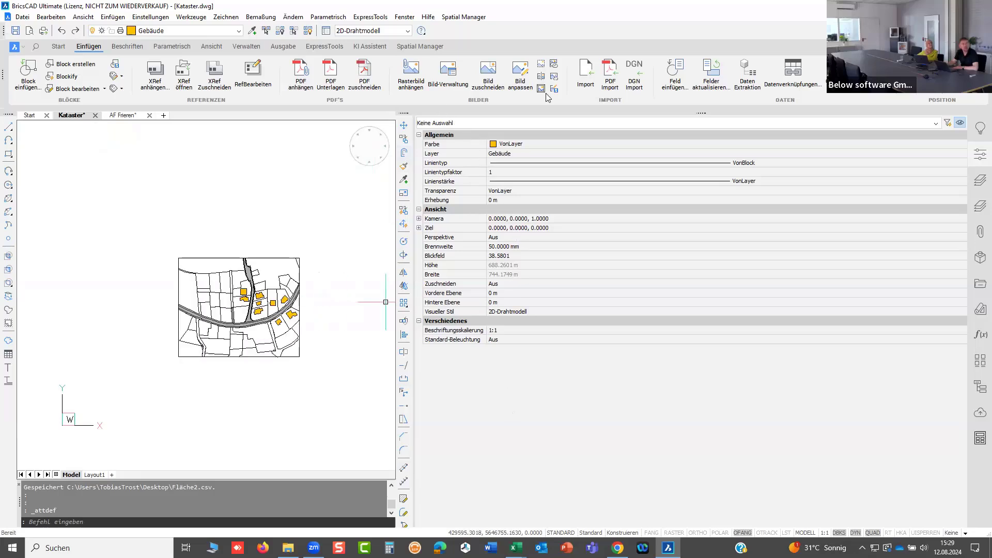
click(428, 17)
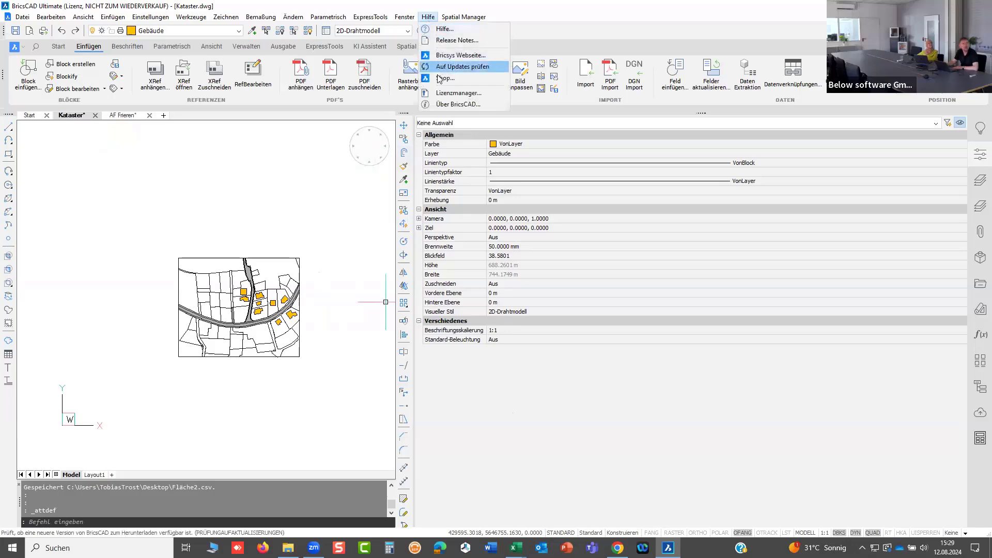
click(450, 104)
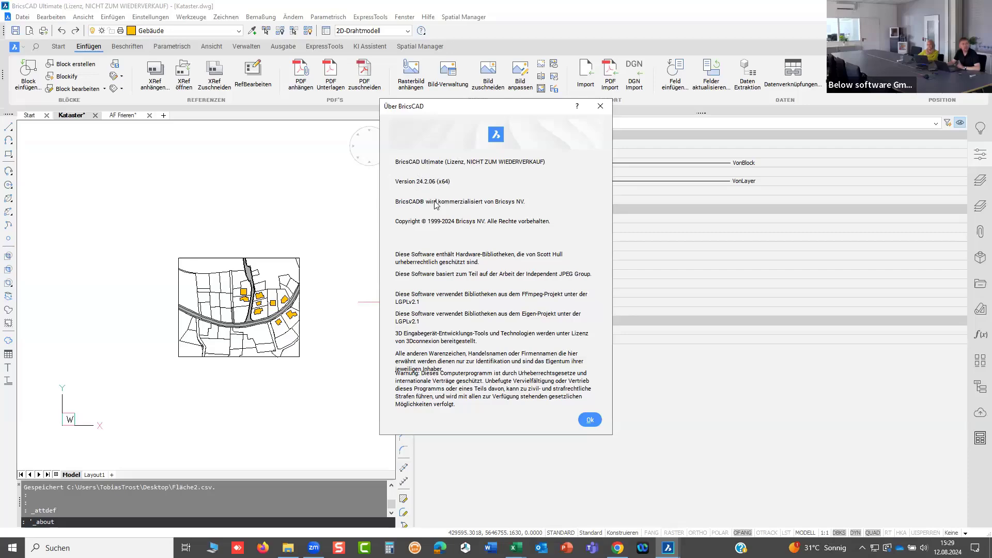
drag(507, 106, 372, 95)
click(467, 98)
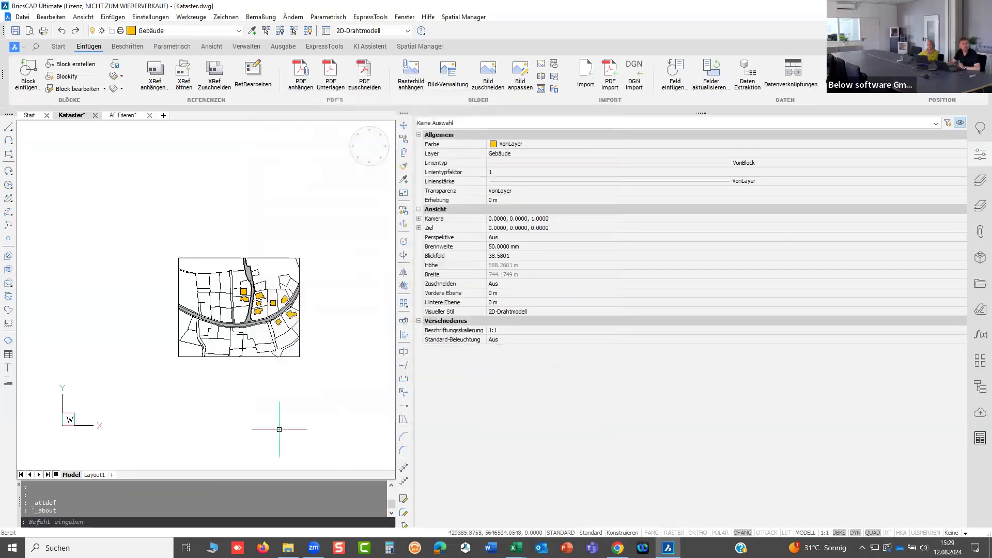